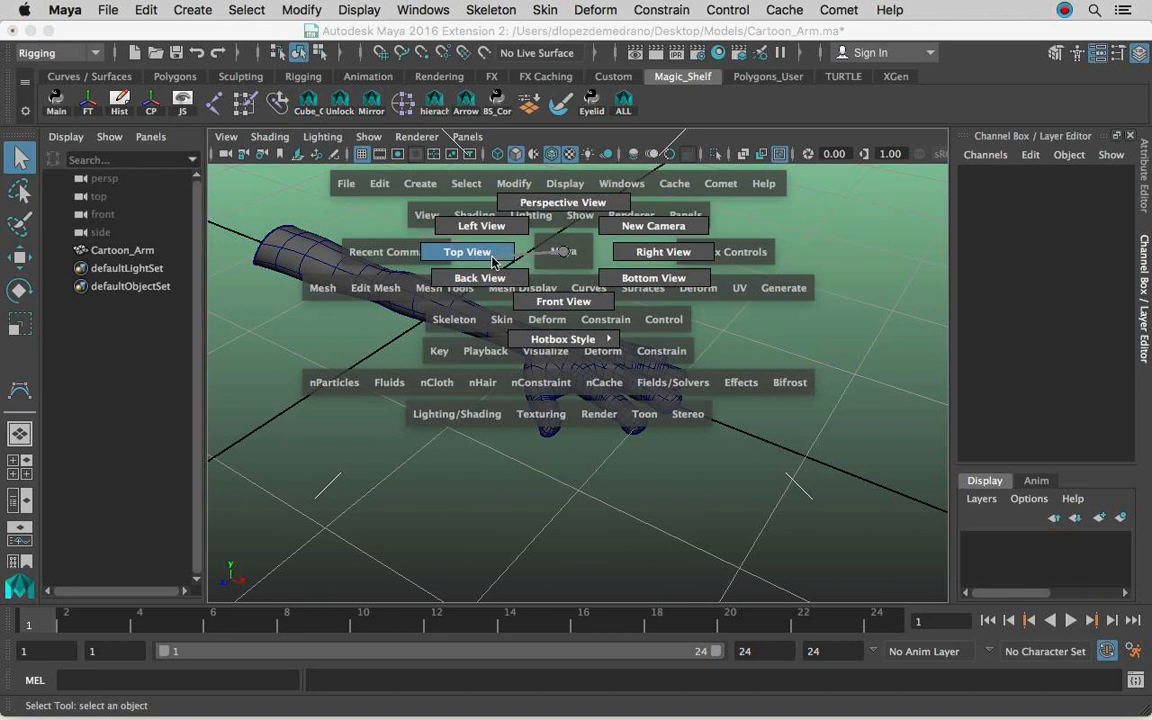
In the top view, create a four-joint chain along the index finger from the knuckle to just past the fingertip.
click(489, 258)
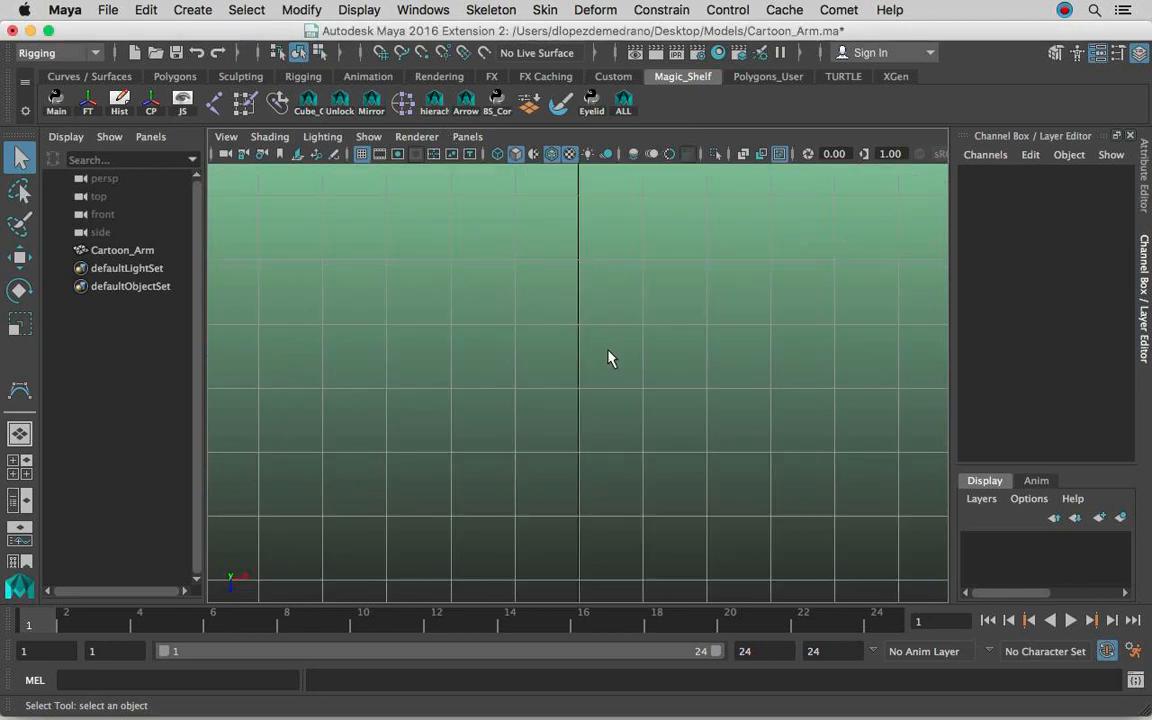
alt+middle_drag(735, 348, 424, 312)
alt+right_drag(414, 312, 806, 316)
alt+middle_drag(604, 314, 657, 316)
alt+right_drag(660, 316, 704, 300)
alt+middle_drag(692, 303, 731, 324)
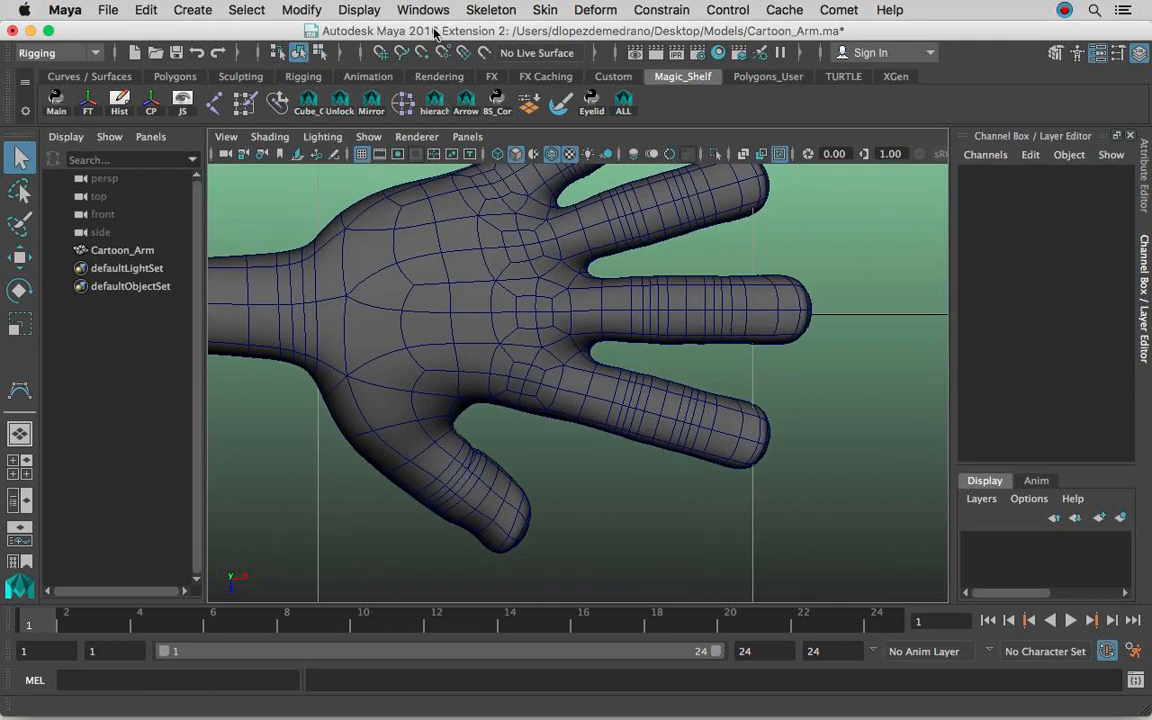
click(476, 9)
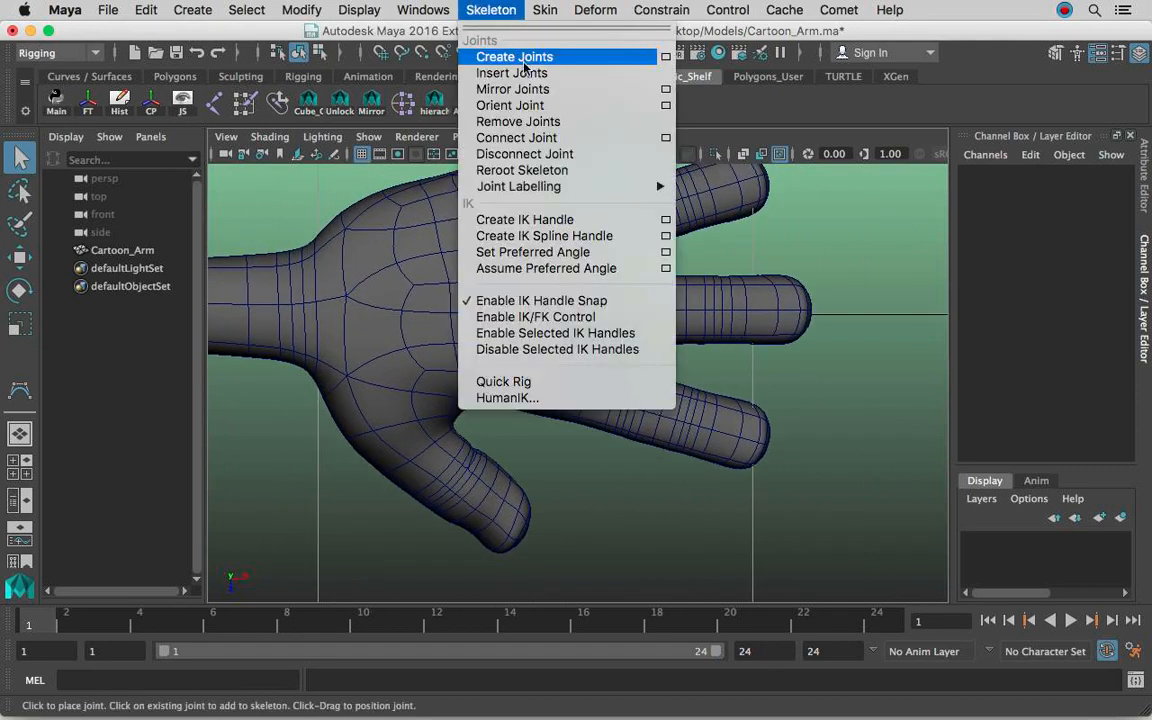
click(514, 57)
alt+right_drag(503, 345, 627, 345)
alt+middle_drag(620, 345, 561, 344)
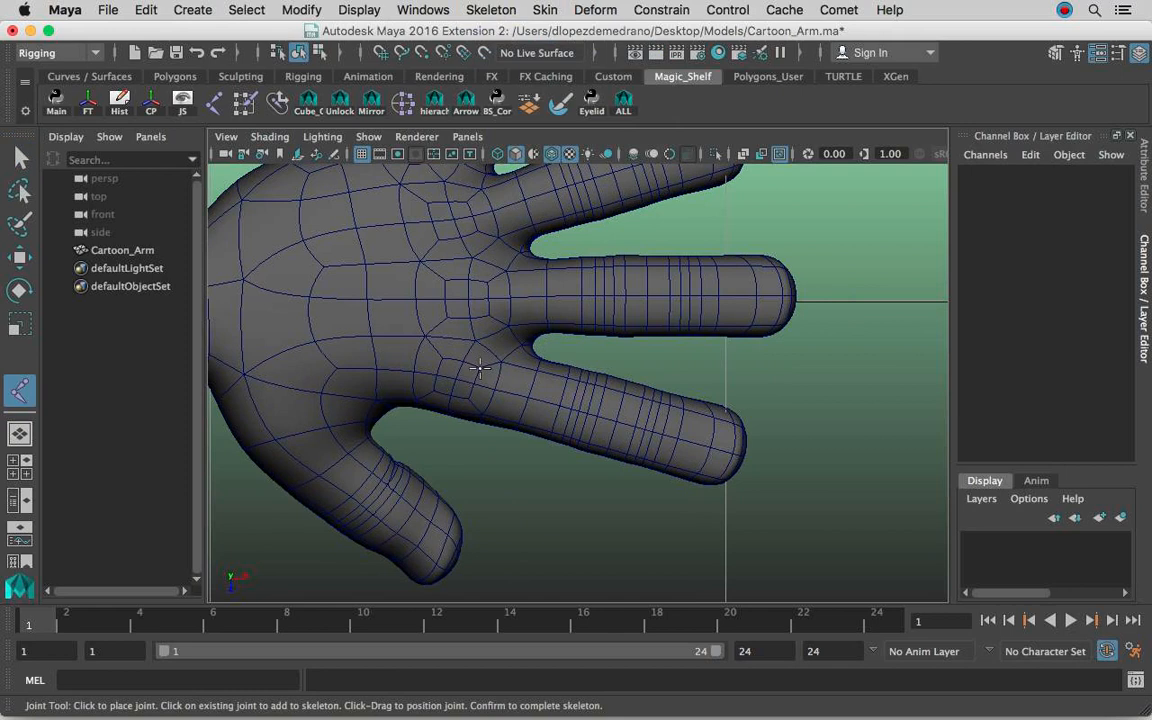
drag(452, 381, 457, 380)
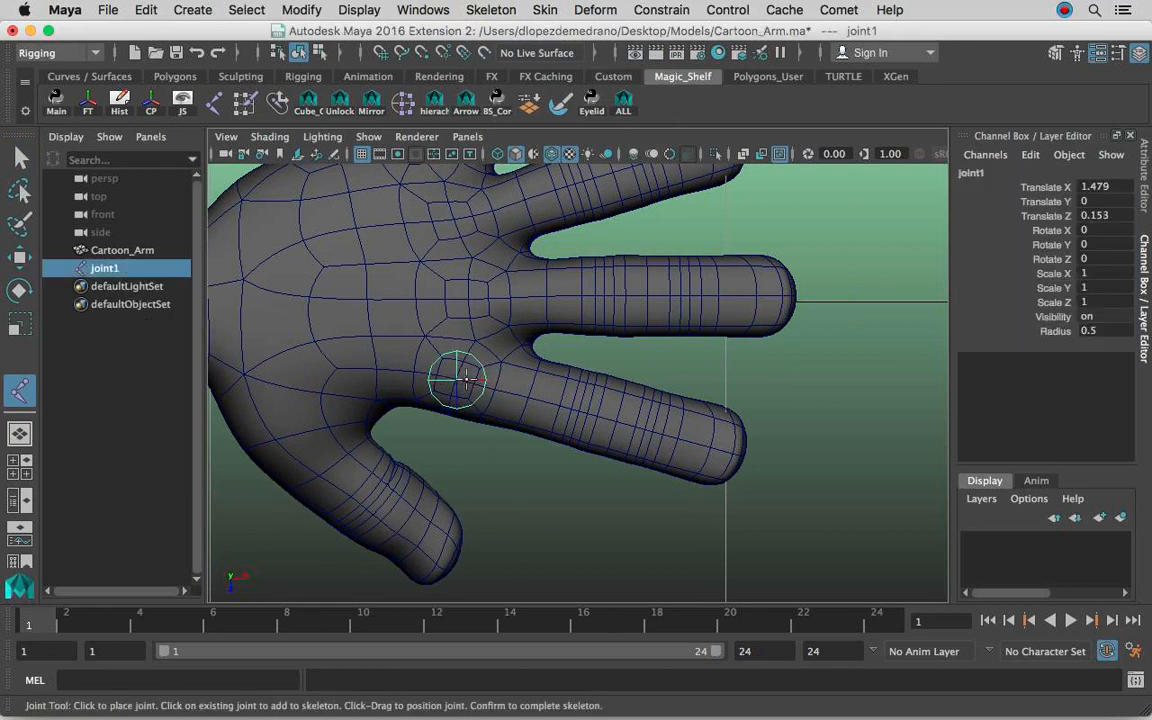
click(576, 410)
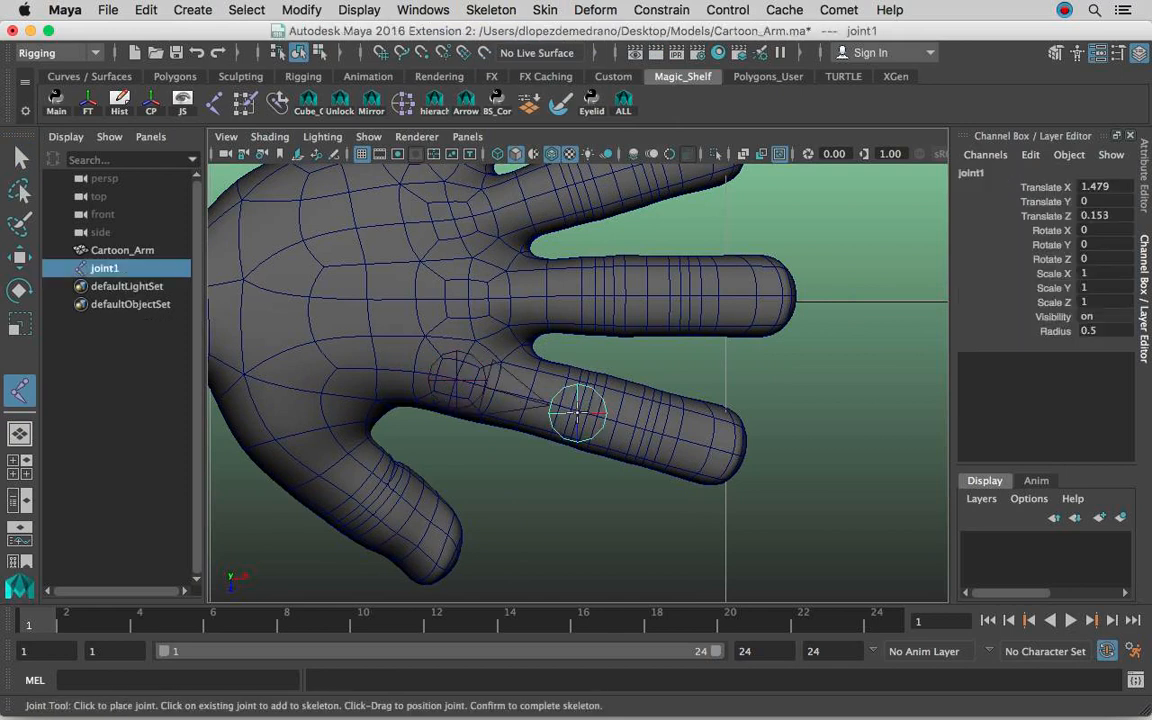
click(648, 432)
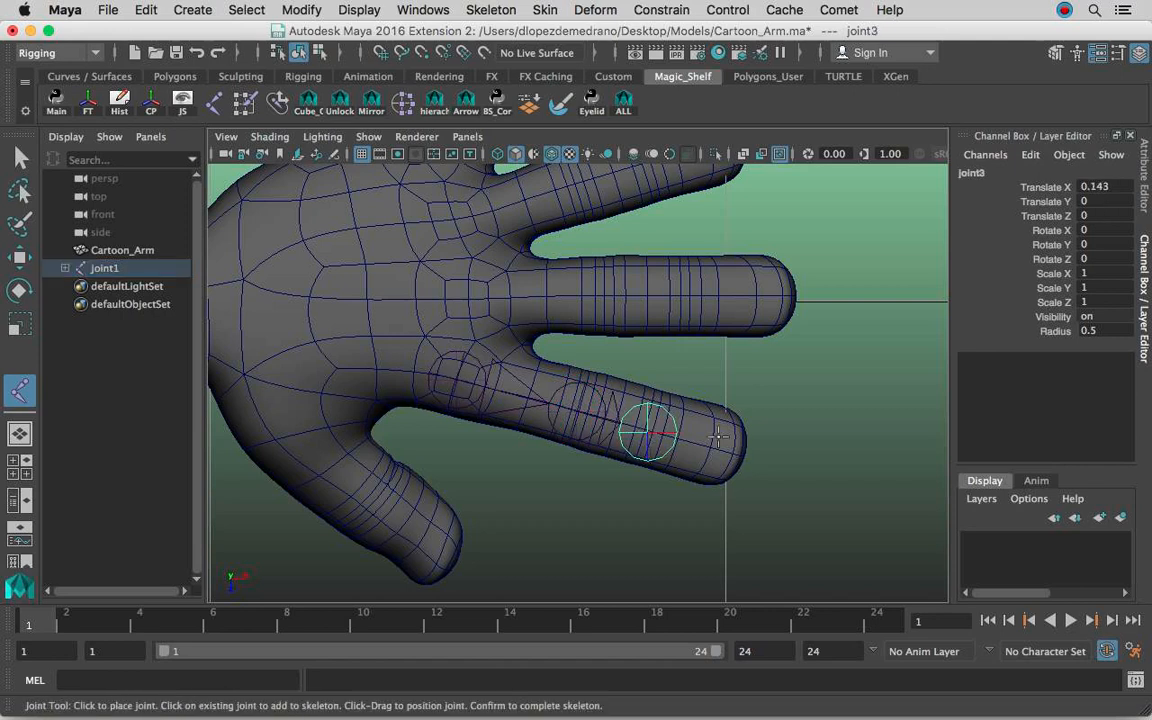
click(742, 455)
alt+middle_drag(625, 417, 690, 423)
alt+click(653, 404)
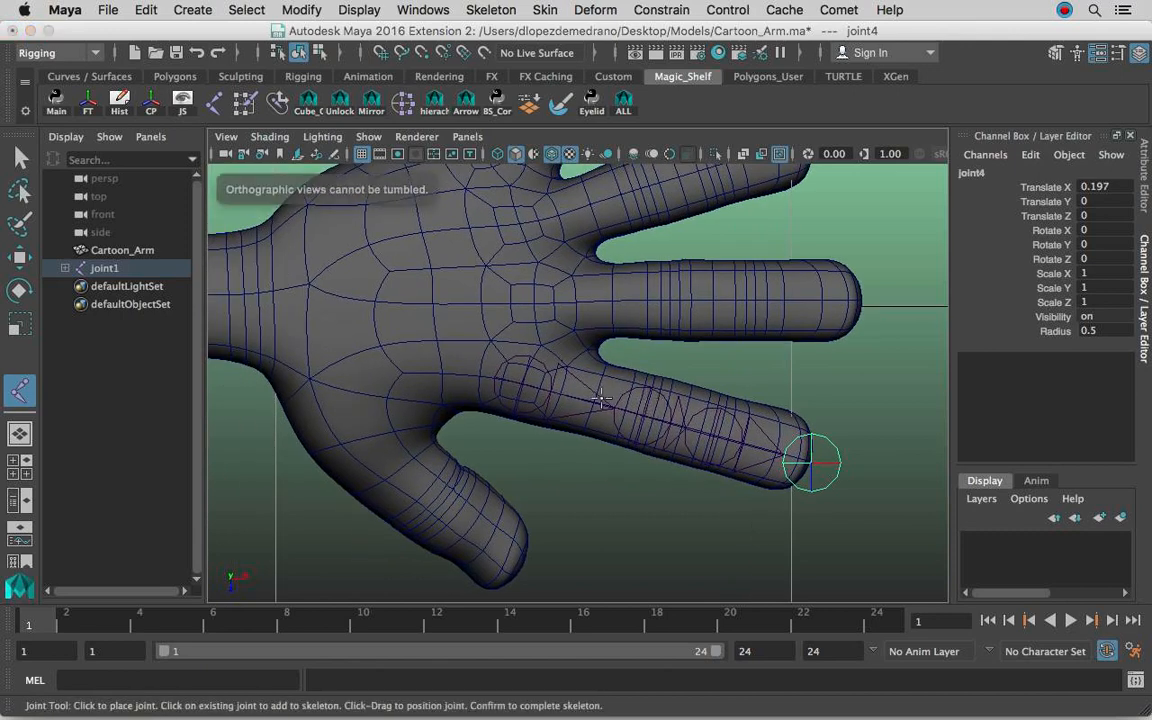
key(Return)
In the perspective view, raise the root joint of the index finger chain so it sits inside the knuckle.
key(space)
drag(771, 378, 779, 345)
alt+drag(706, 345, 677, 334)
alt+right_drag(677, 334, 800, 335)
alt+middle_drag(800, 335, 669, 332)
alt+right_drag(669, 332, 850, 335)
alt+middle_drag(618, 333, 802, 344)
alt+right_drag(640, 324, 722, 321)
alt+drag(512, 322, 630, 268)
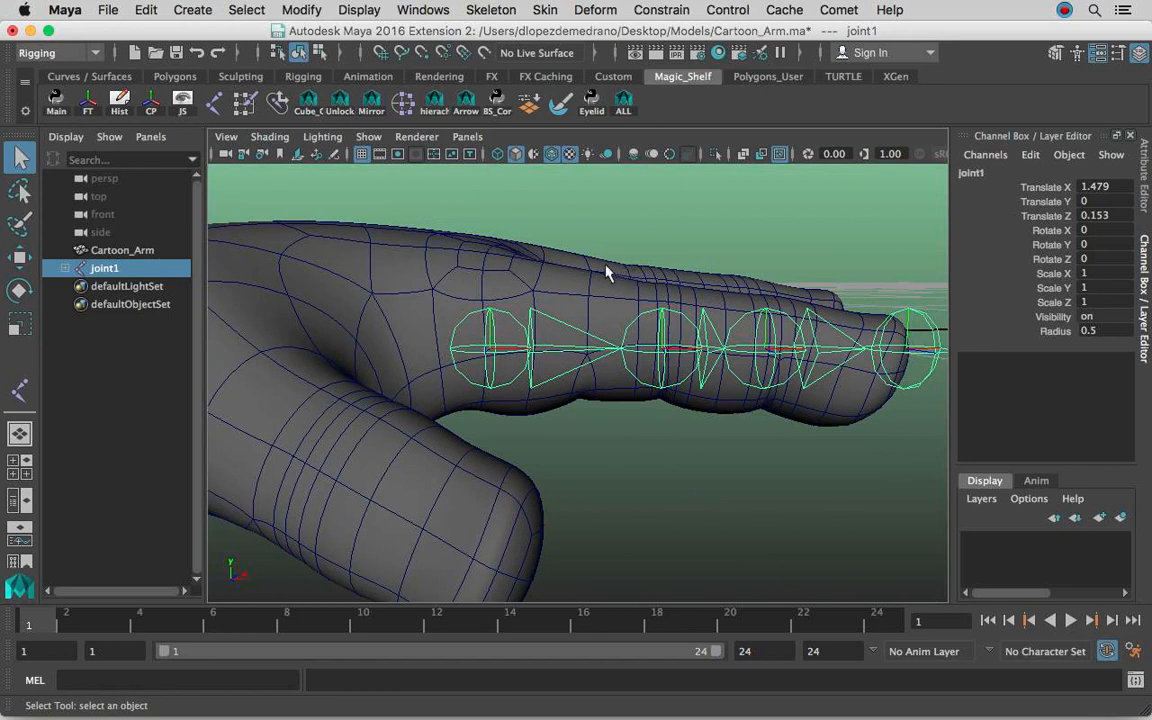
key(w)
alt+drag(490, 308, 507, 303)
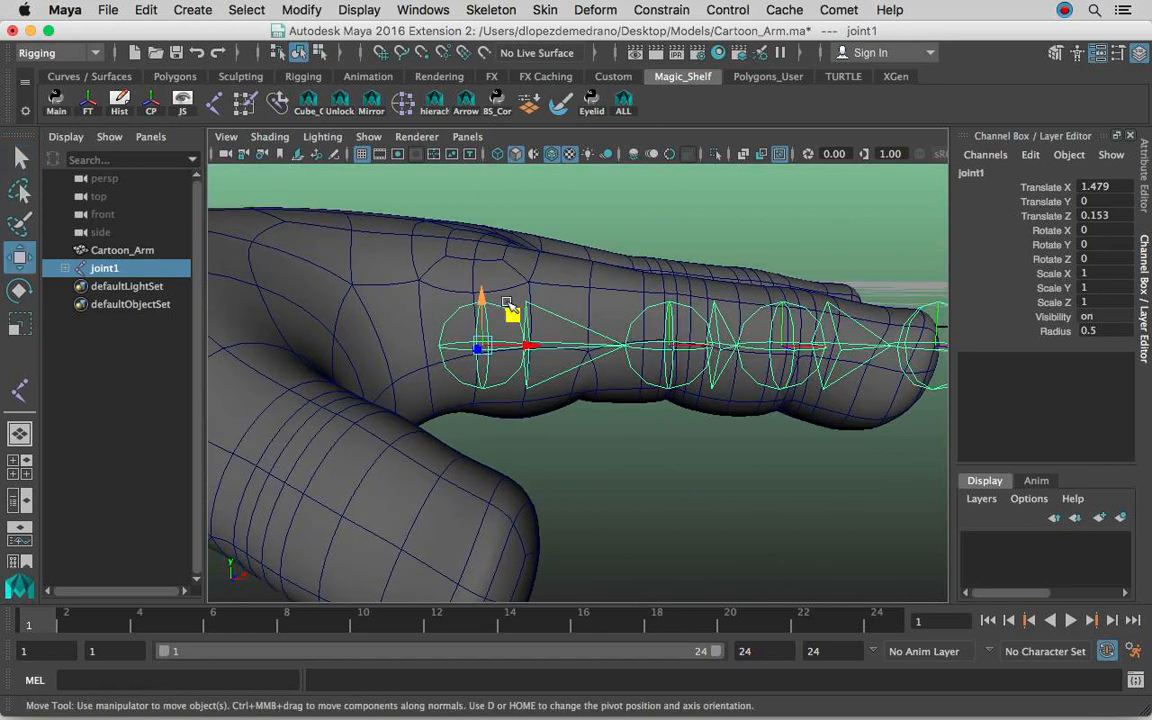
drag(490, 303, 670, 283)
alt+middle_drag(670, 283, 580, 247)
Lower the remaining index finger joints to follow the finger, with Translate Y -0.024 for the second, -0.015 for the third and -0.047 for the tip.
click(457, 224)
drag(589, 243, 596, 258)
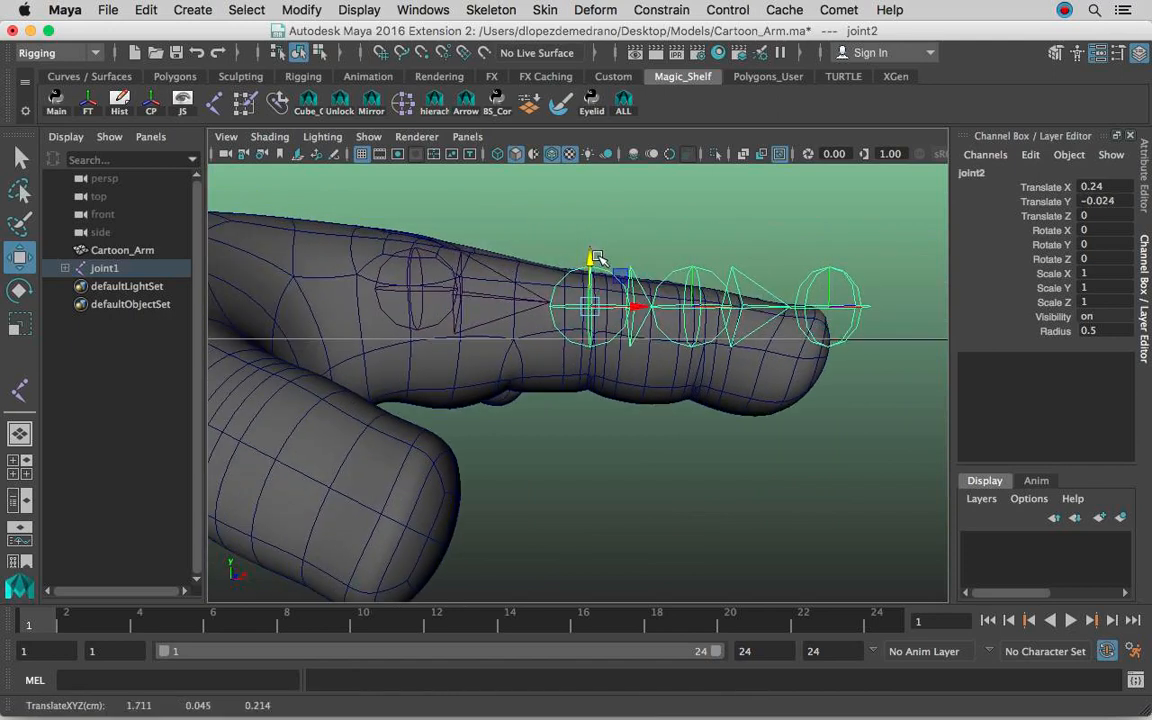
click(694, 257)
drag(694, 257, 694, 268)
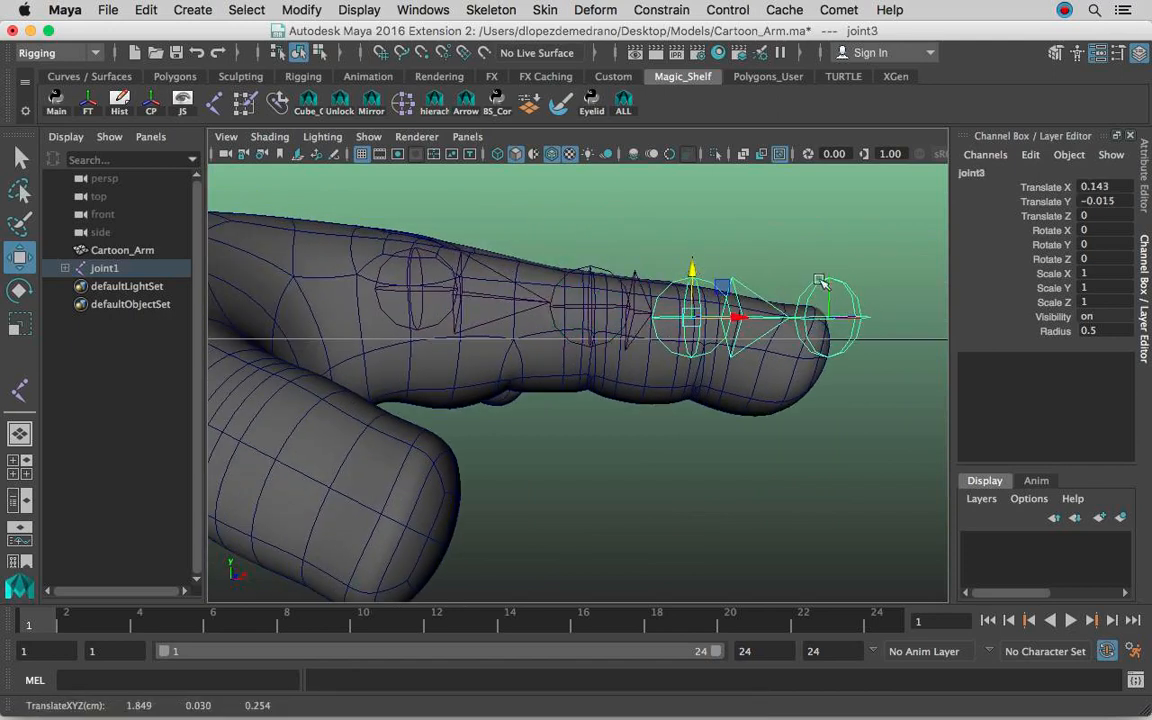
click(830, 280)
alt+drag(887, 311, 808, 319)
alt+middle_drag(808, 319, 738, 310)
drag(447, 250, 594, 334)
alt+middle_drag(635, 334, 511, 316)
alt+drag(511, 316, 533, 350)
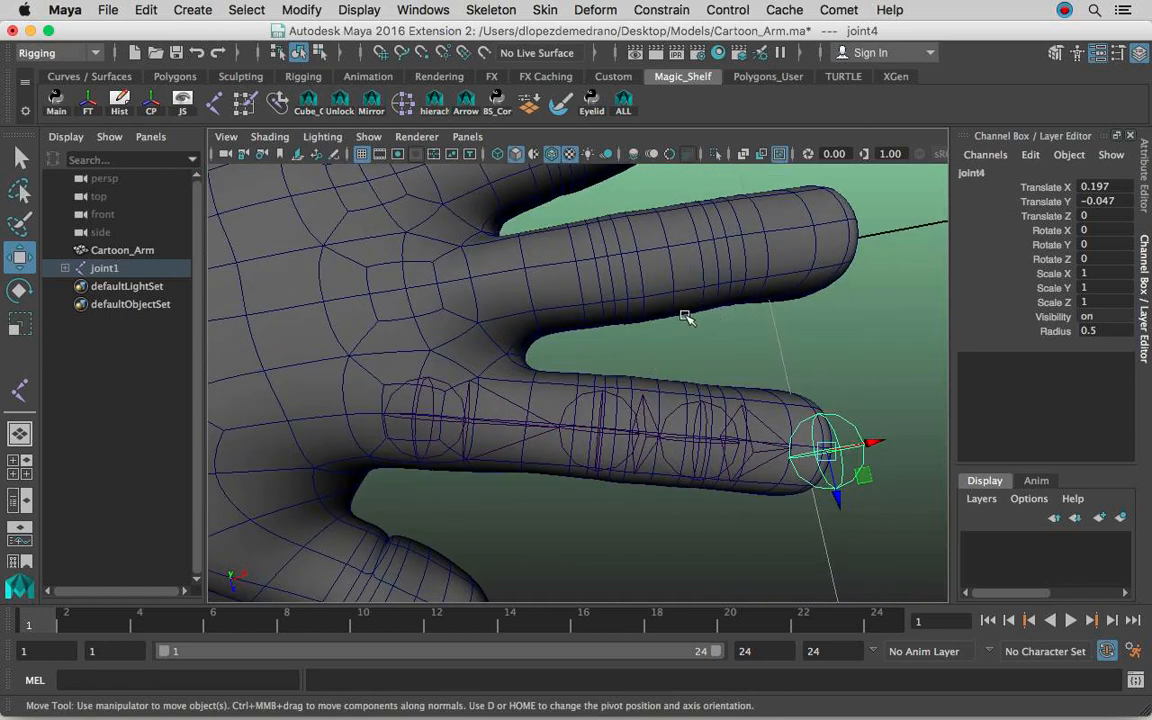
Deselect the joints and examine from several angles how the chain sits inside the index finger.
alt+drag(699, 320, 686, 232)
click(686, 462)
alt+right_drag(707, 339, 654, 334)
alt+middle_drag(654, 334, 699, 380)
alt+drag(780, 377, 760, 397)
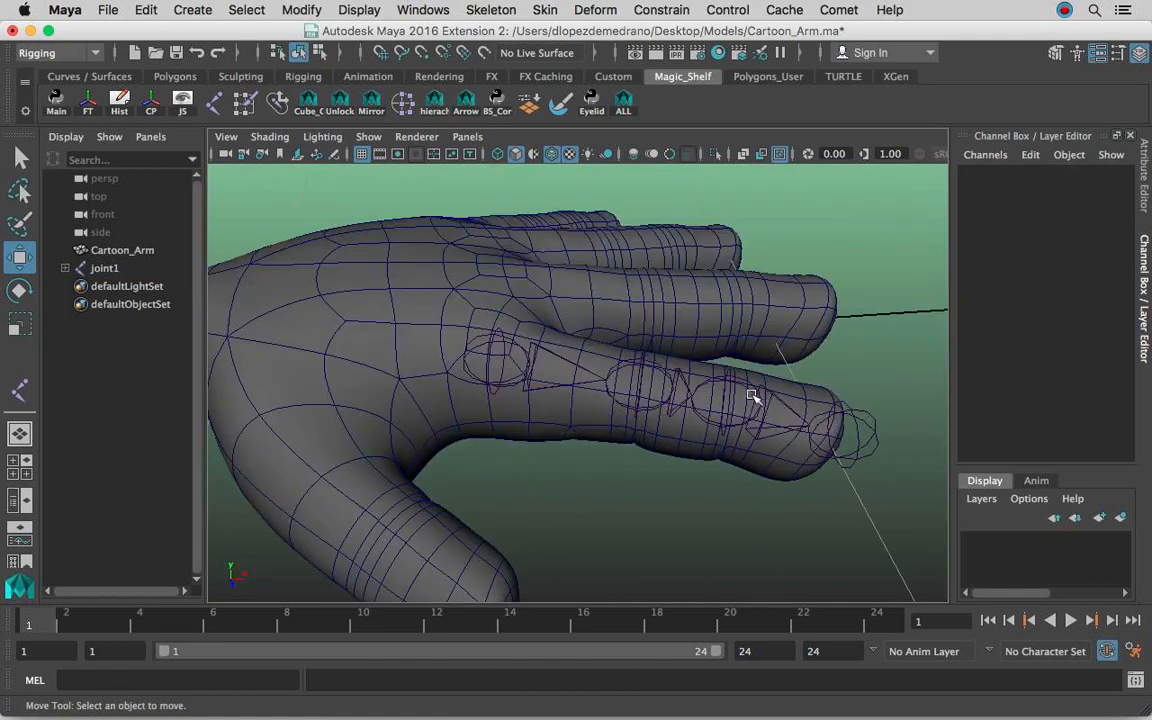
alt+right_drag(736, 359, 679, 334)
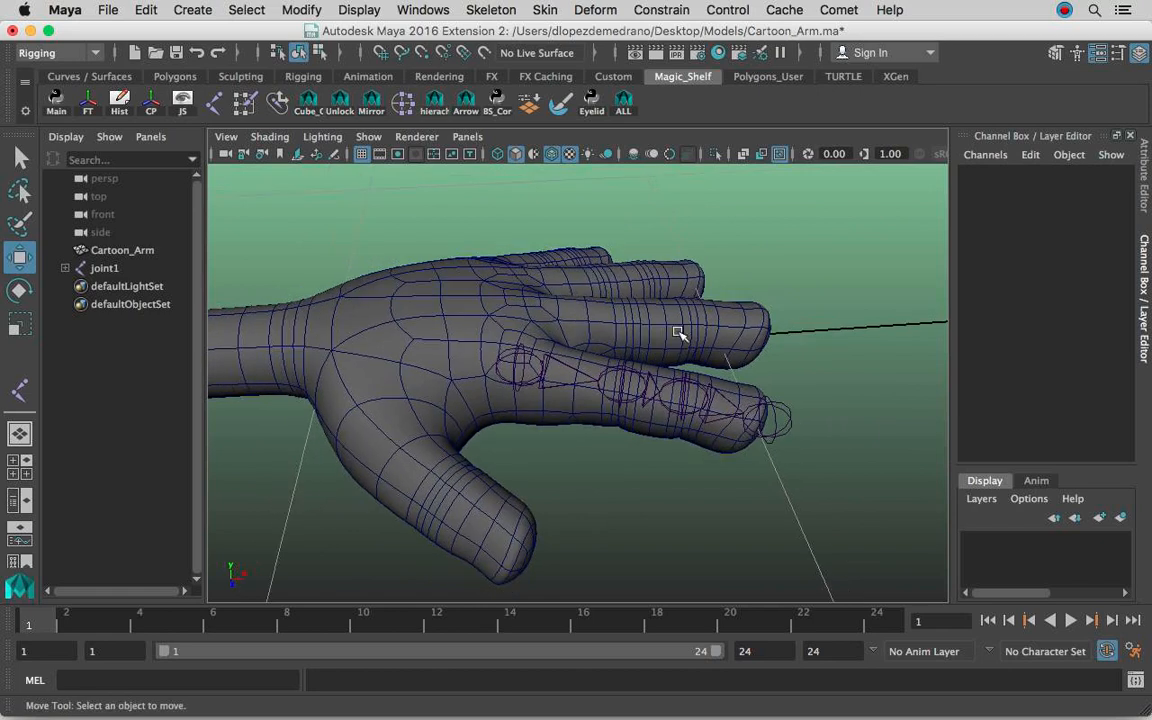
alt+right_drag(489, 341, 553, 357)
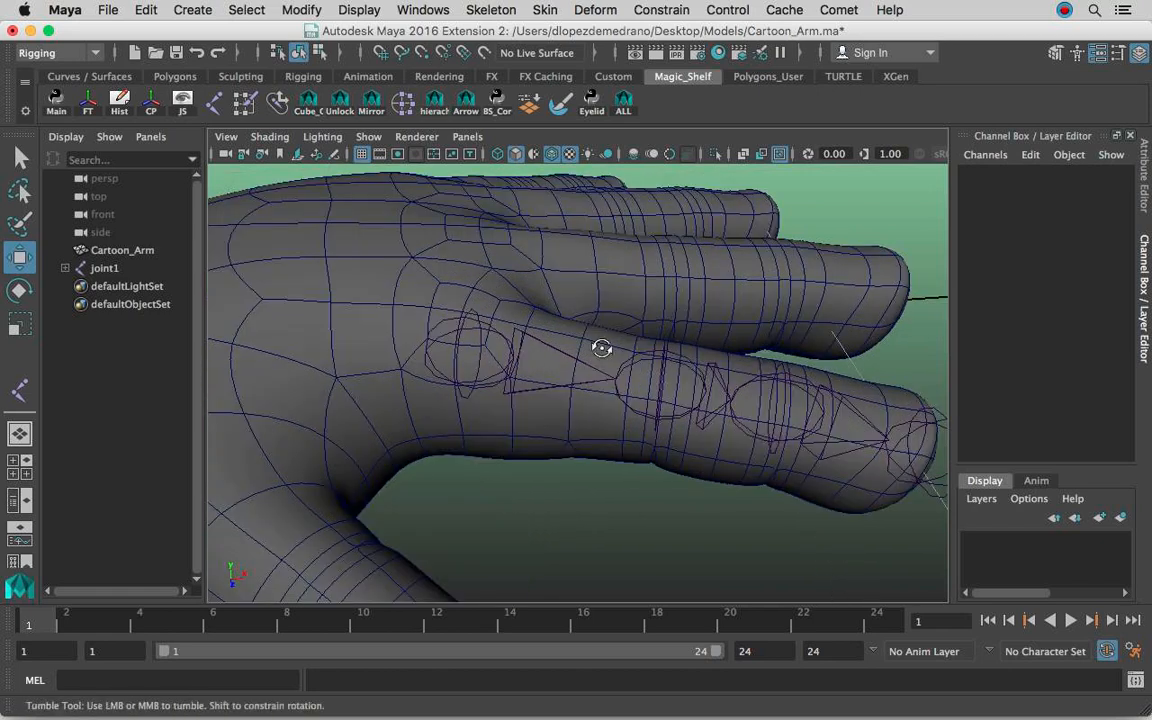
alt+drag(601, 347, 630, 321)
alt+right_drag(720, 333, 545, 313)
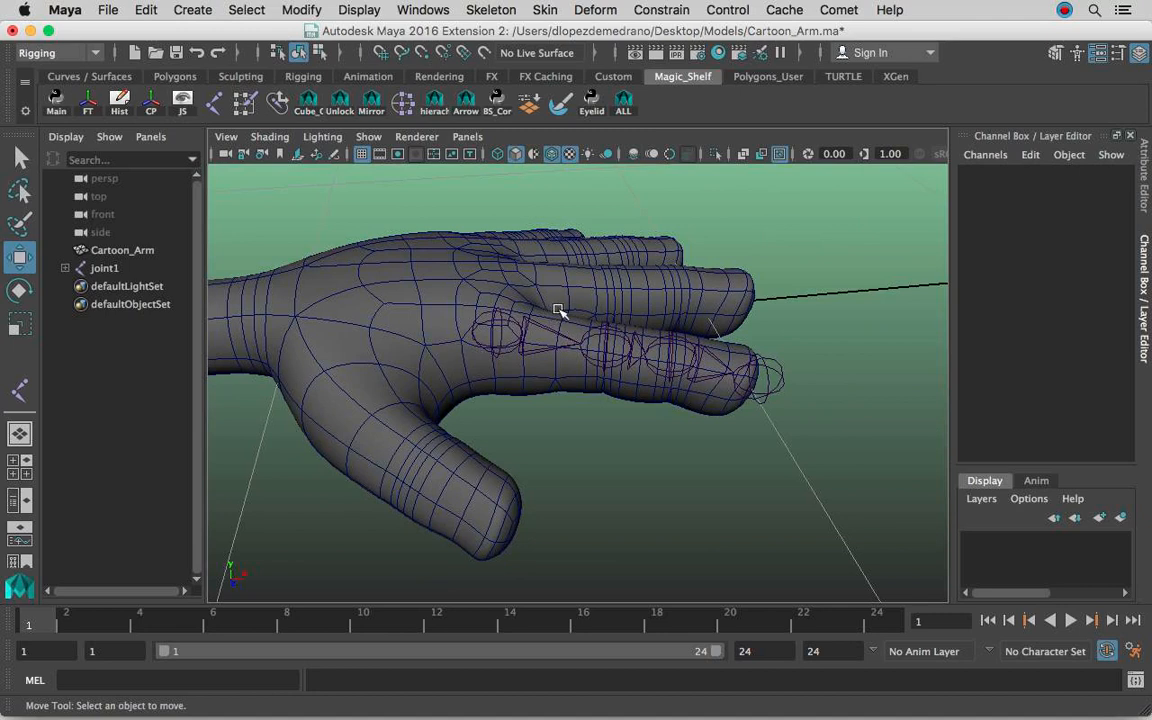
alt+right_drag(558, 310, 658, 324)
alt+drag(658, 324, 600, 350)
alt+right_drag(658, 336, 540, 347)
alt+drag(540, 347, 638, 326)
alt+right_drag(638, 326, 574, 317)
alt+middle_drag(574, 317, 568, 316)
alt+drag(568, 316, 581, 334)
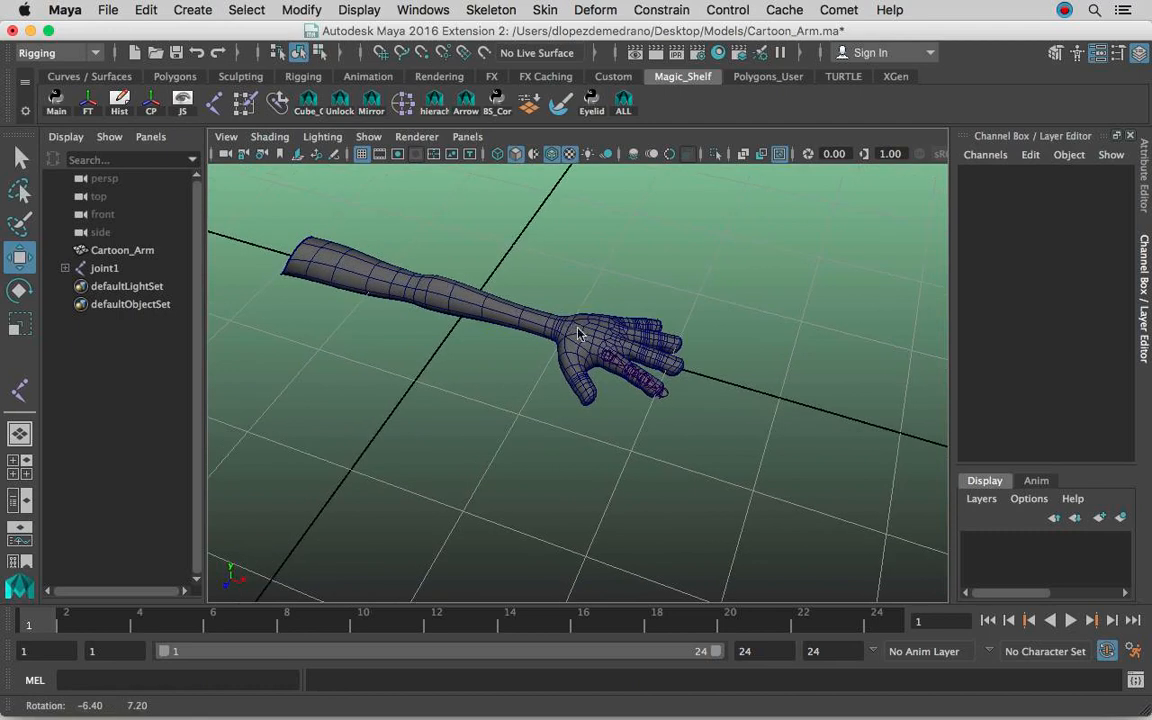
alt+middle_drag(581, 334, 589, 311)
alt+drag(589, 311, 606, 312)
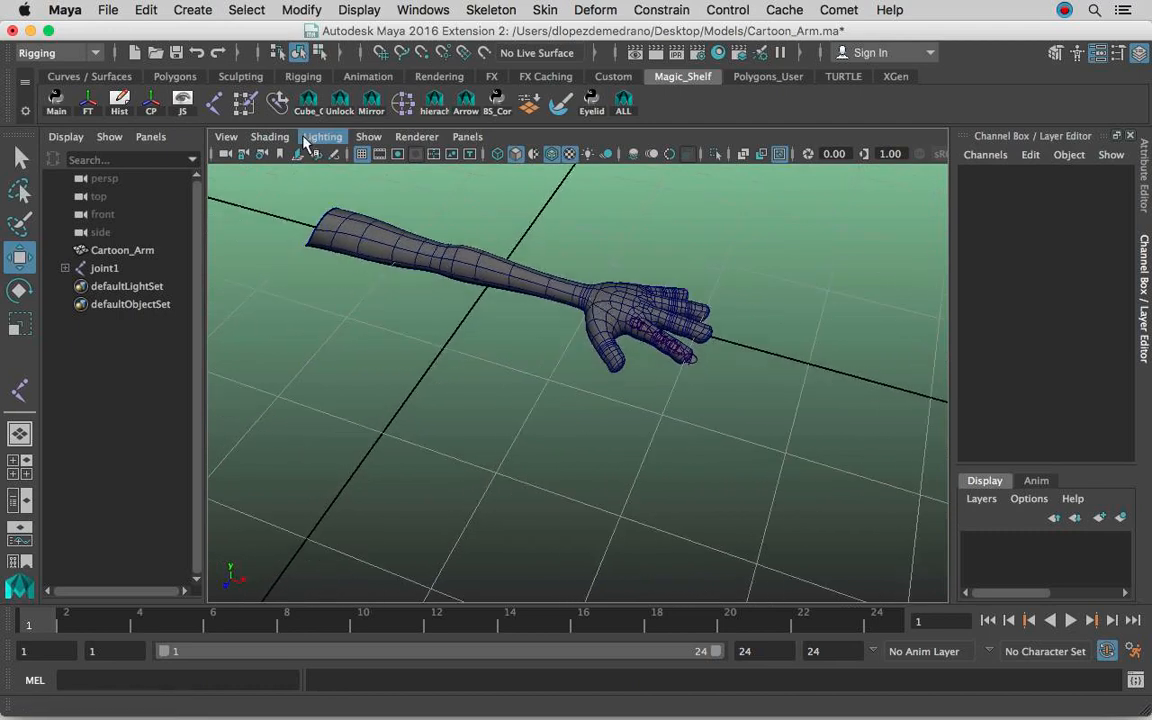
Draw a straight four-point CV curve along X on the grid beside the arm and move its pivot to its first point.
click(192, 9)
mouse_move(254, 148)
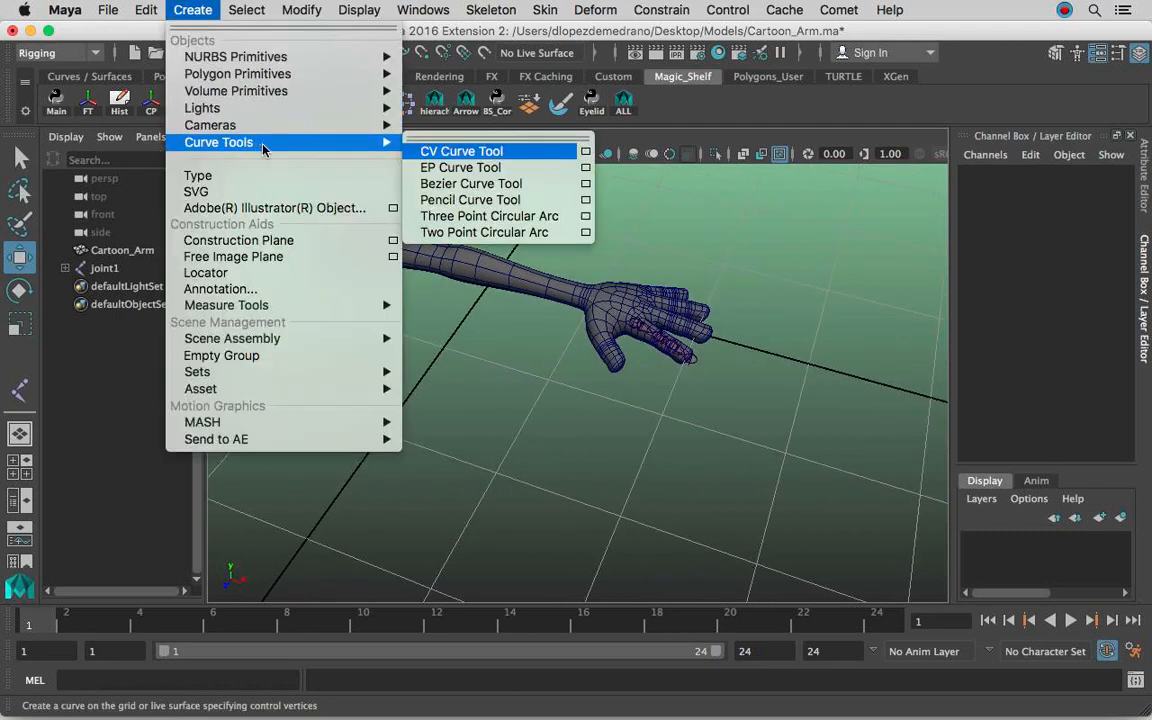
click(448, 157)
alt+drag(575, 360, 432, 387)
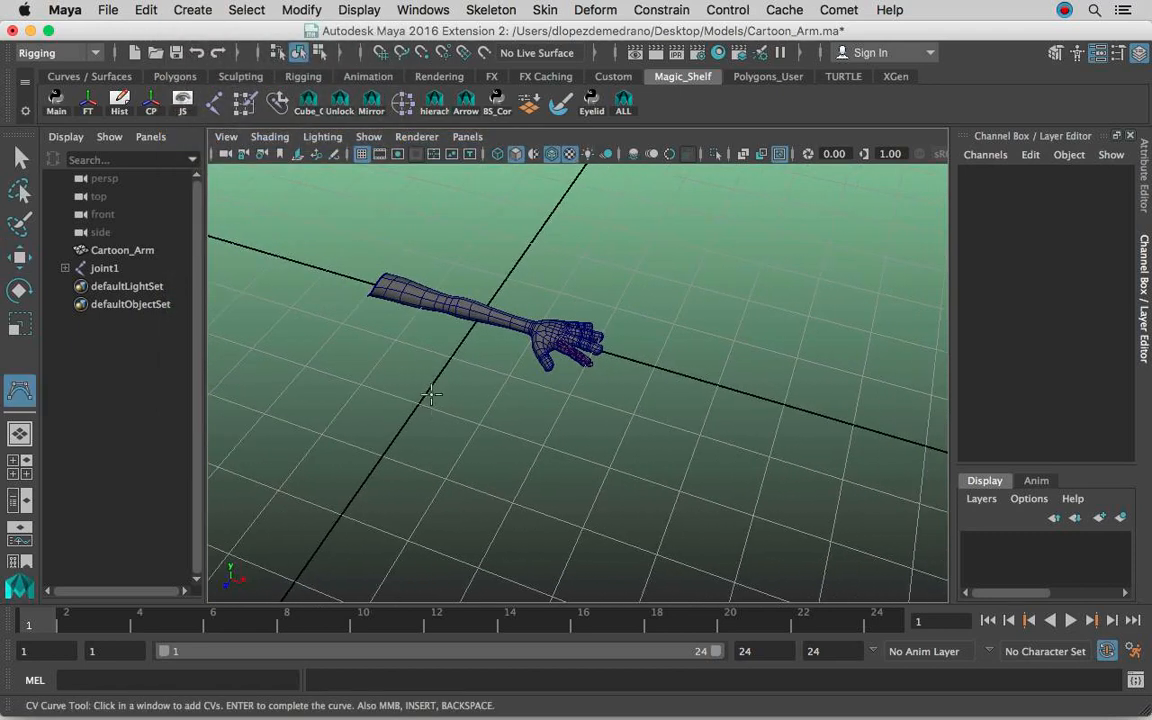
click(418, 403)
click(479, 424)
click(543, 446)
click(610, 468)
key(Return)
key(w)
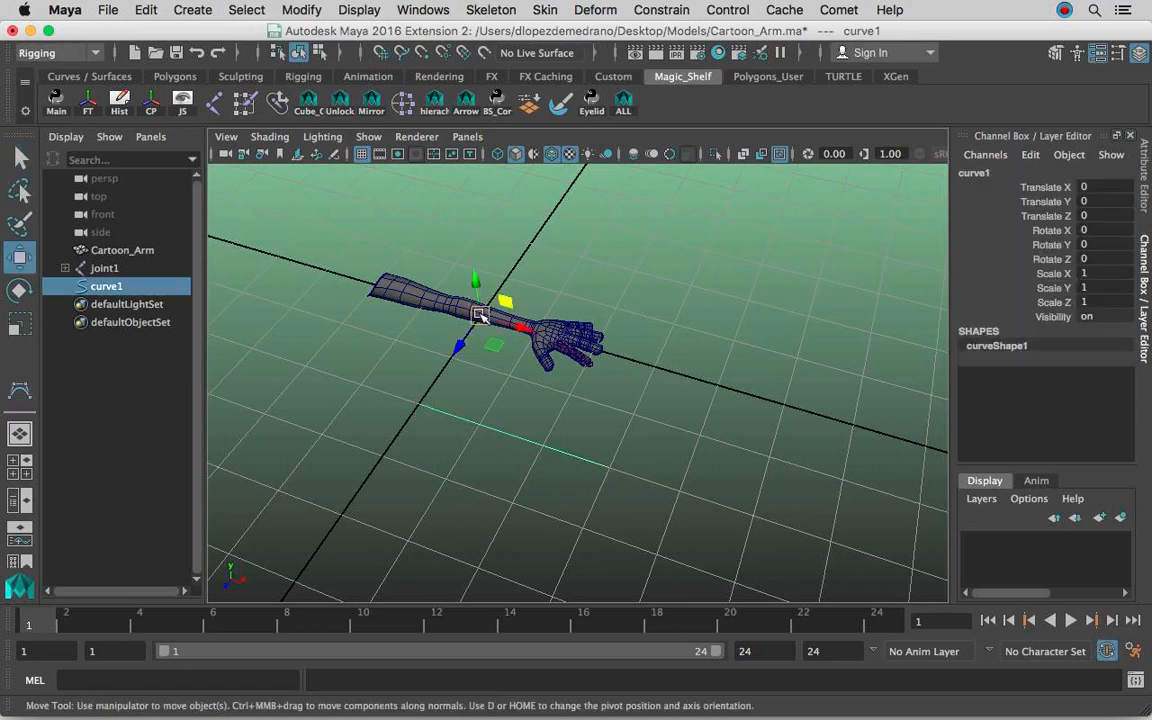
drag(480, 315, 418, 403)
scroll(526, 396, up, 3)
alt+middle_drag(518, 396, 473, 388)
scroll(661, 383, up, 5)
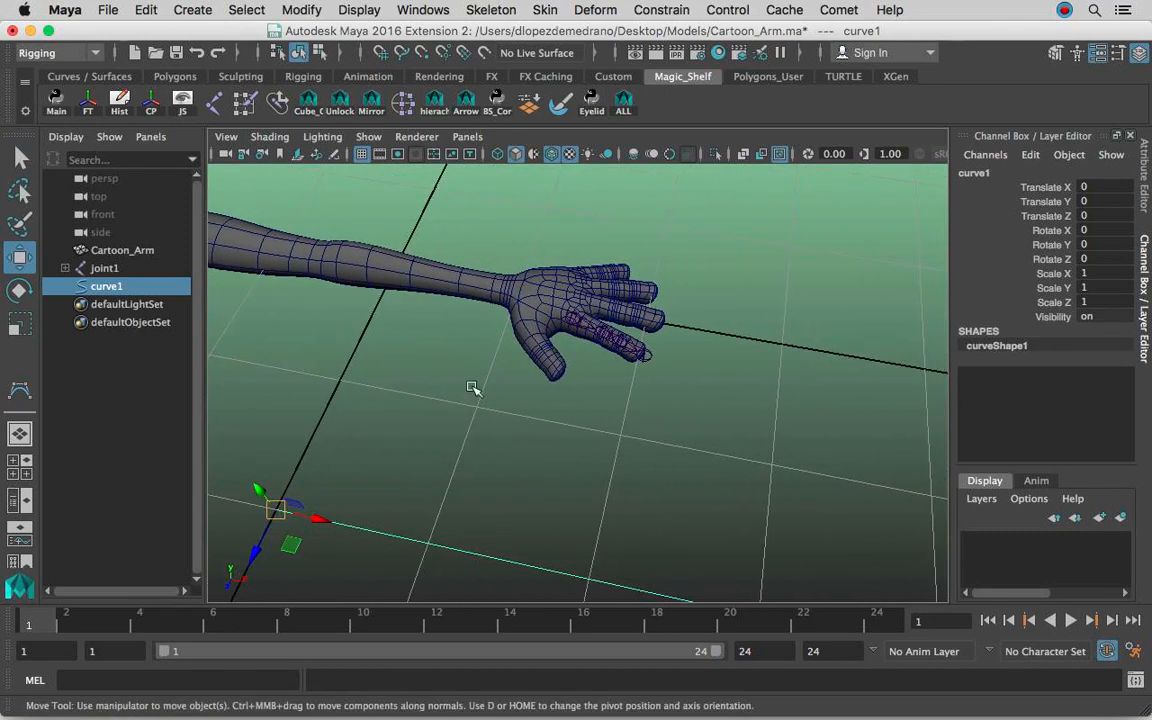
Snap the curve's start onto the middle finger's knuckle and scale the curve along X to about 0.212.
drag(277, 510, 560, 276)
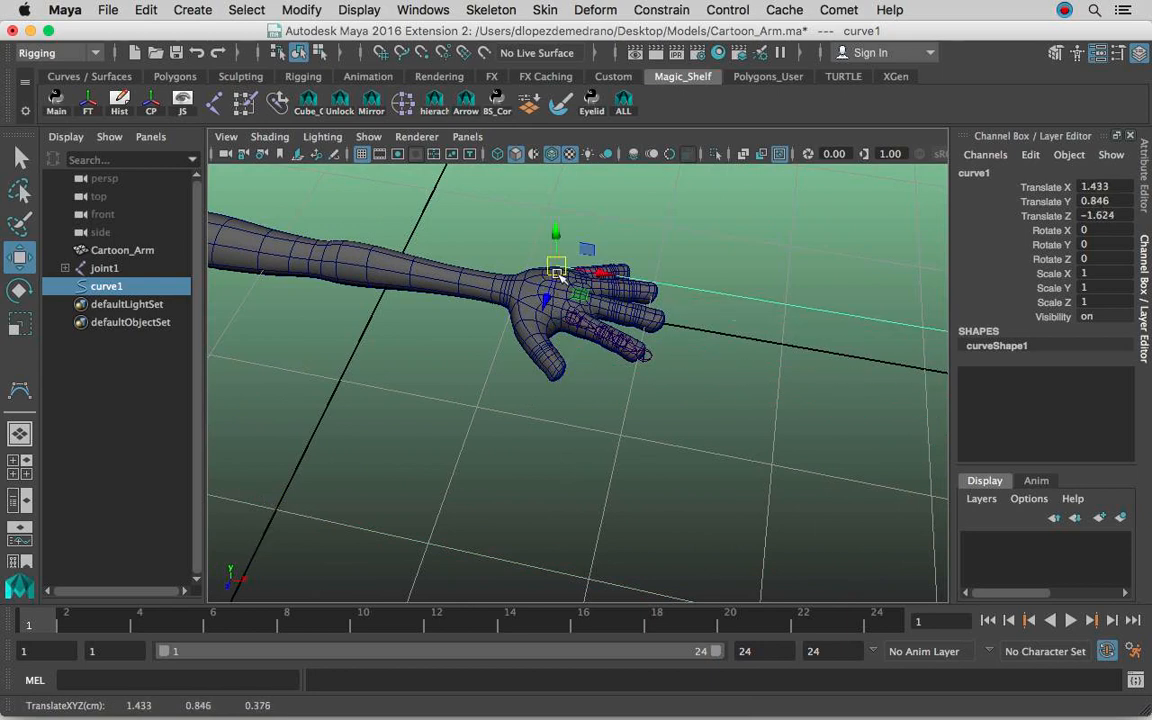
alt+right_drag(557, 273, 776, 296)
alt+middle_drag(710, 282, 627, 514)
alt+right_drag(560, 480, 630, 424)
alt+middle_drag(573, 425, 618, 426)
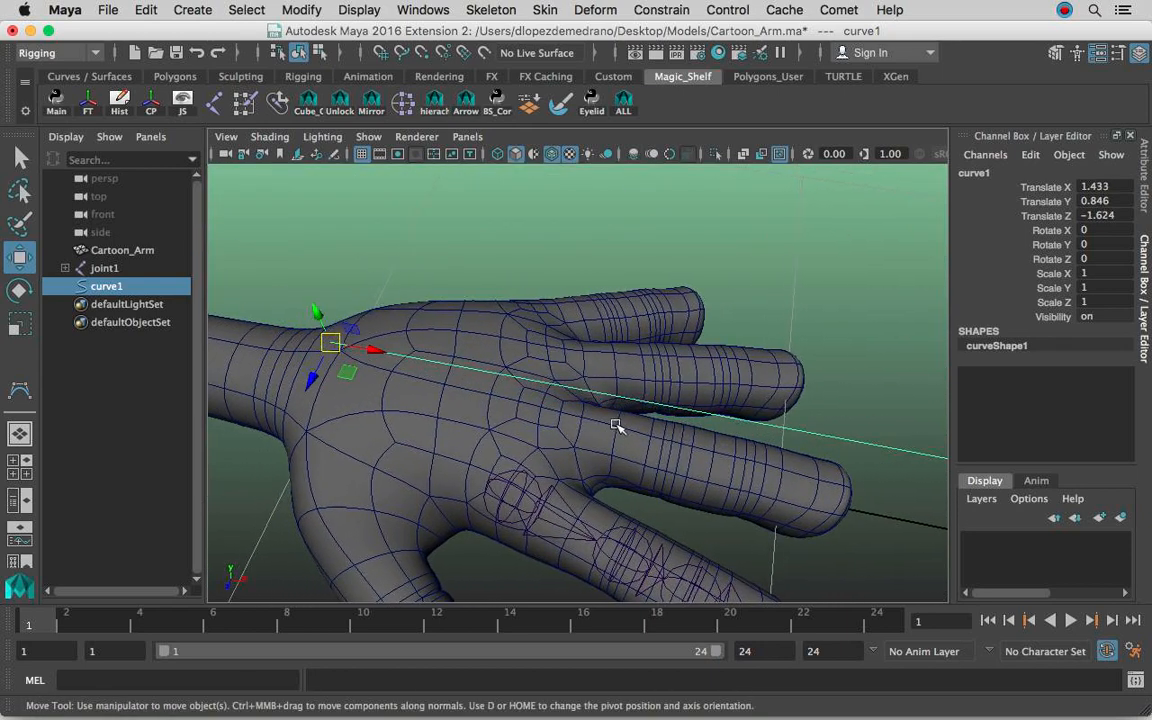
key(v)
drag(336, 346, 638, 357)
key(r)
drag(518, 356, 836, 334)
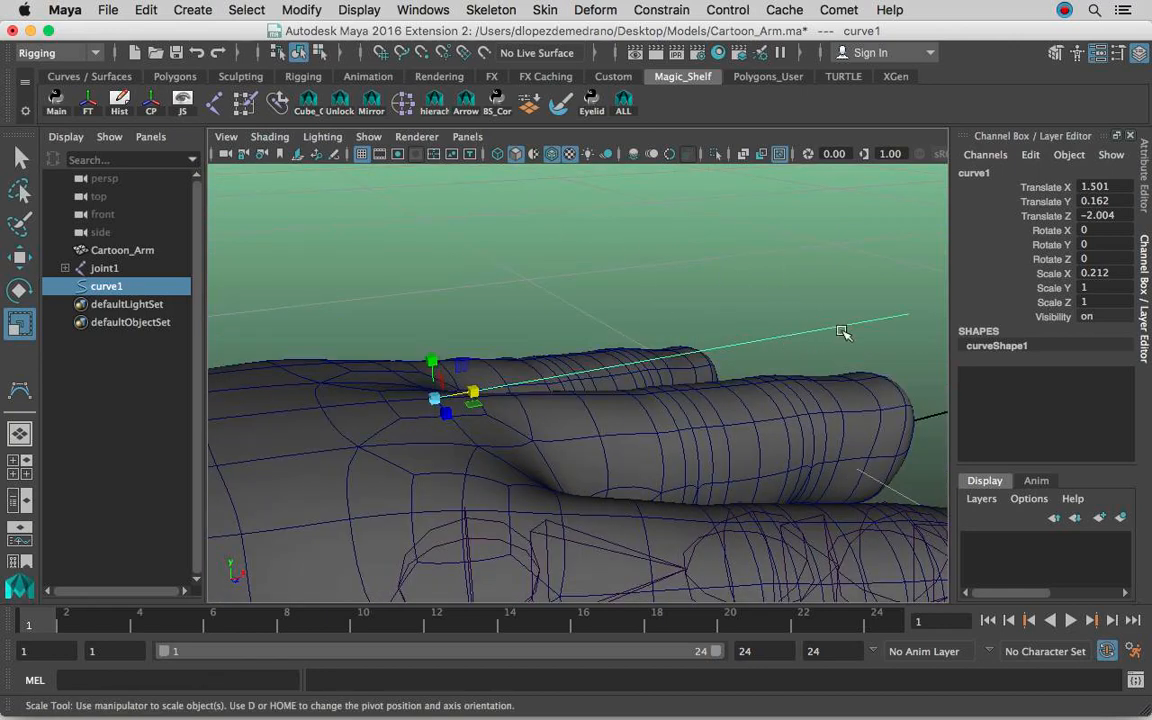
Edit the curve's control vertices, moving the end one down to the middle fingertip.
right_click(840, 325)
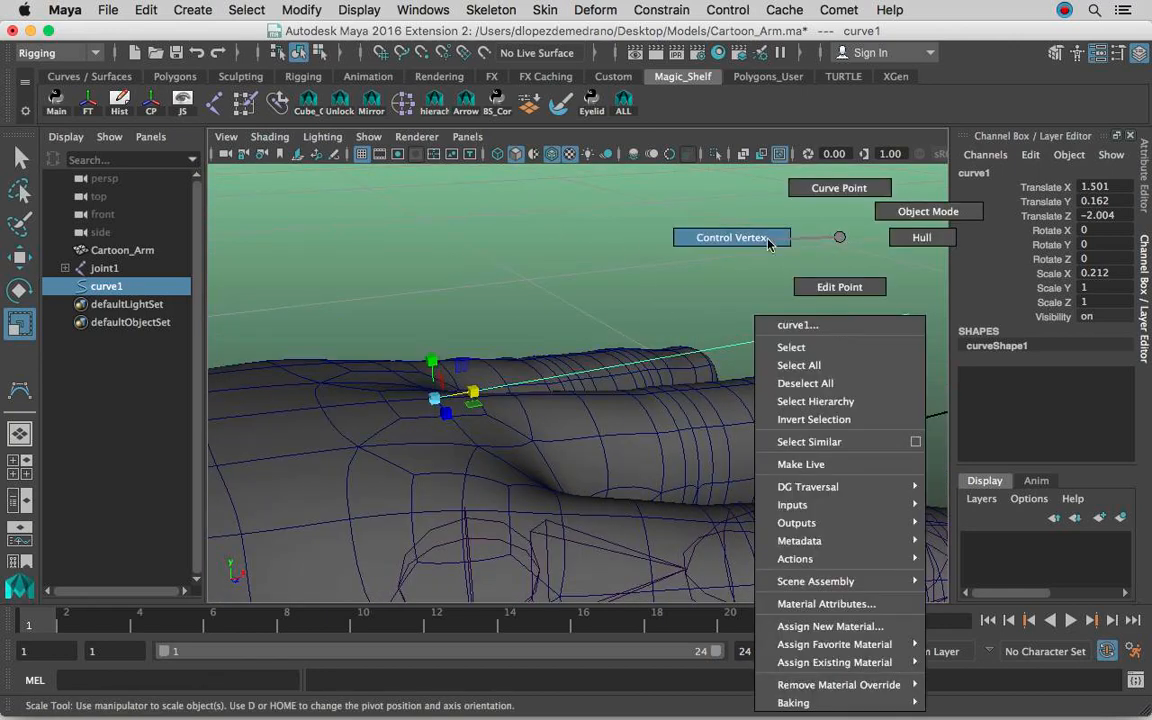
click(730, 238)
drag(922, 332, 470, 410)
key(w)
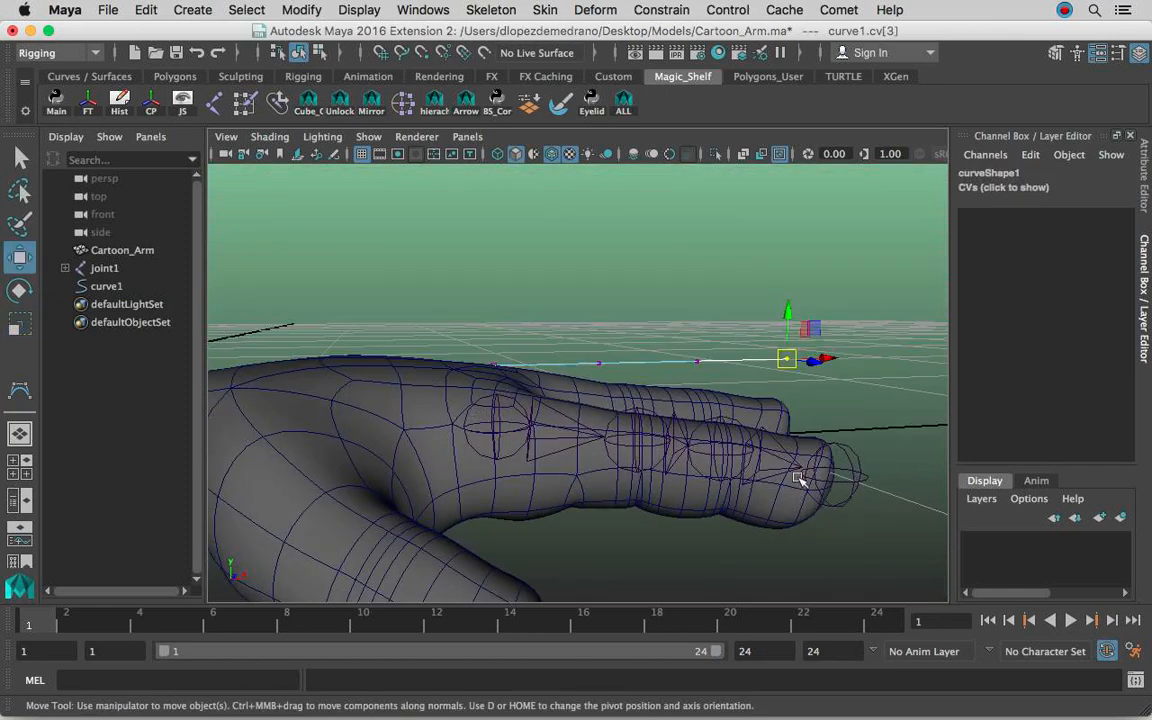
alt+drag(692, 452, 603, 424)
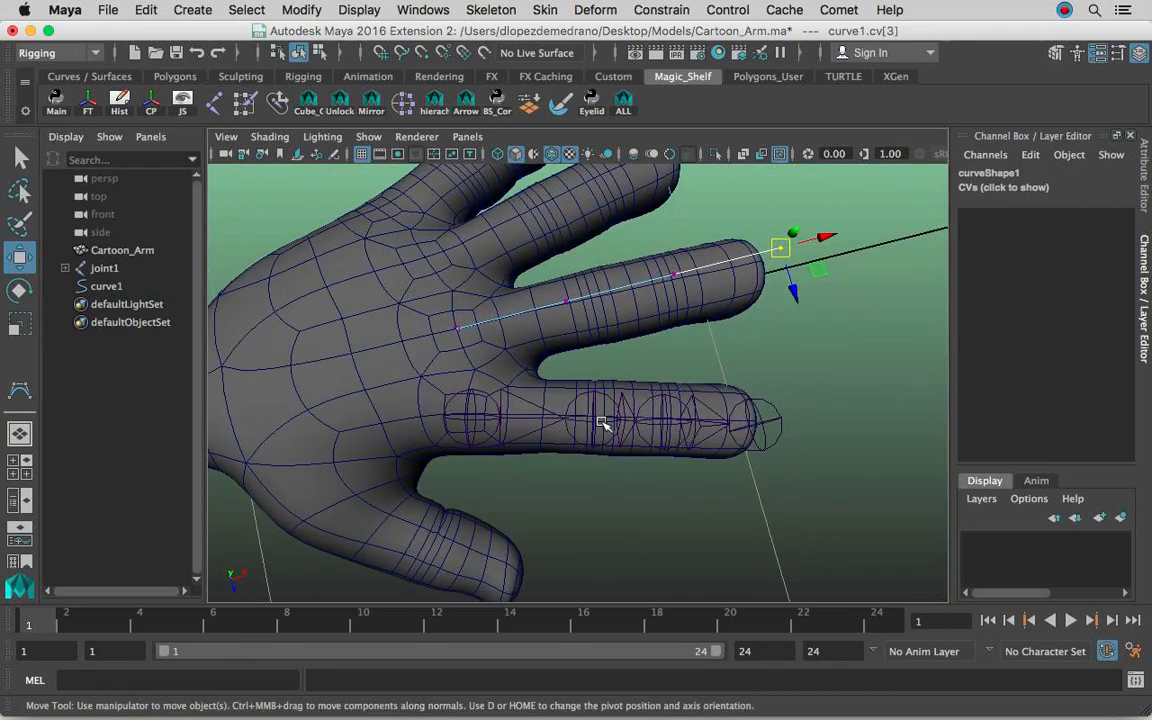
alt+drag(775, 303, 761, 363)
alt+drag(664, 348, 674, 354)
drag(646, 314, 675, 348)
alt+drag(675, 348, 653, 327)
Adjust the curve's second control vertex to follow the middle finger, then clear the selection.
click(538, 329)
alt+drag(540, 330, 643, 463)
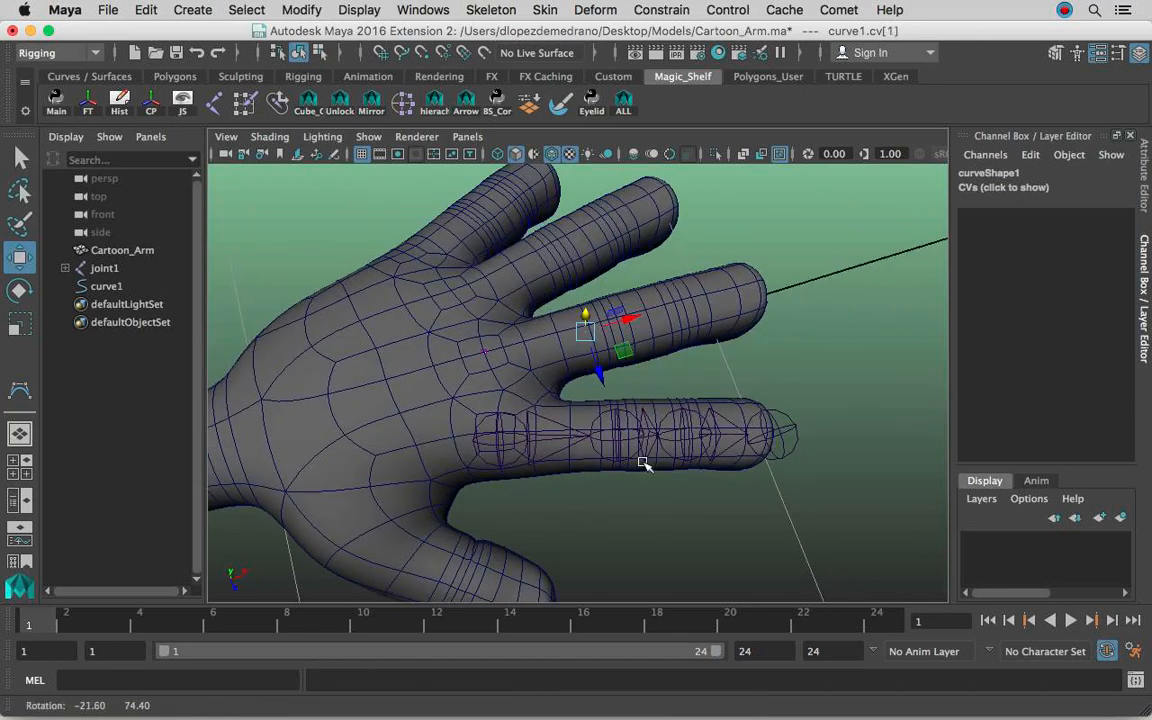
alt+right_drag(643, 463, 756, 409)
alt+middle_drag(745, 415, 726, 370)
alt+drag(726, 370, 719, 387)
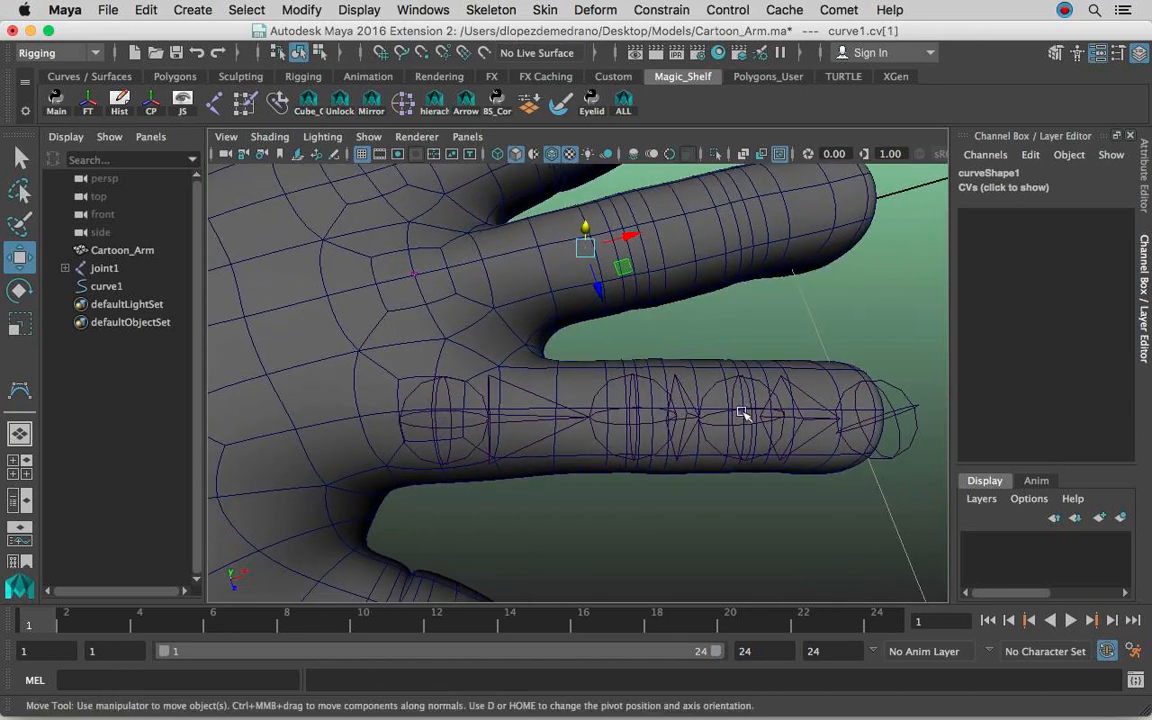
alt+middle_drag(826, 404, 737, 402)
alt+right_drag(774, 391, 552, 381)
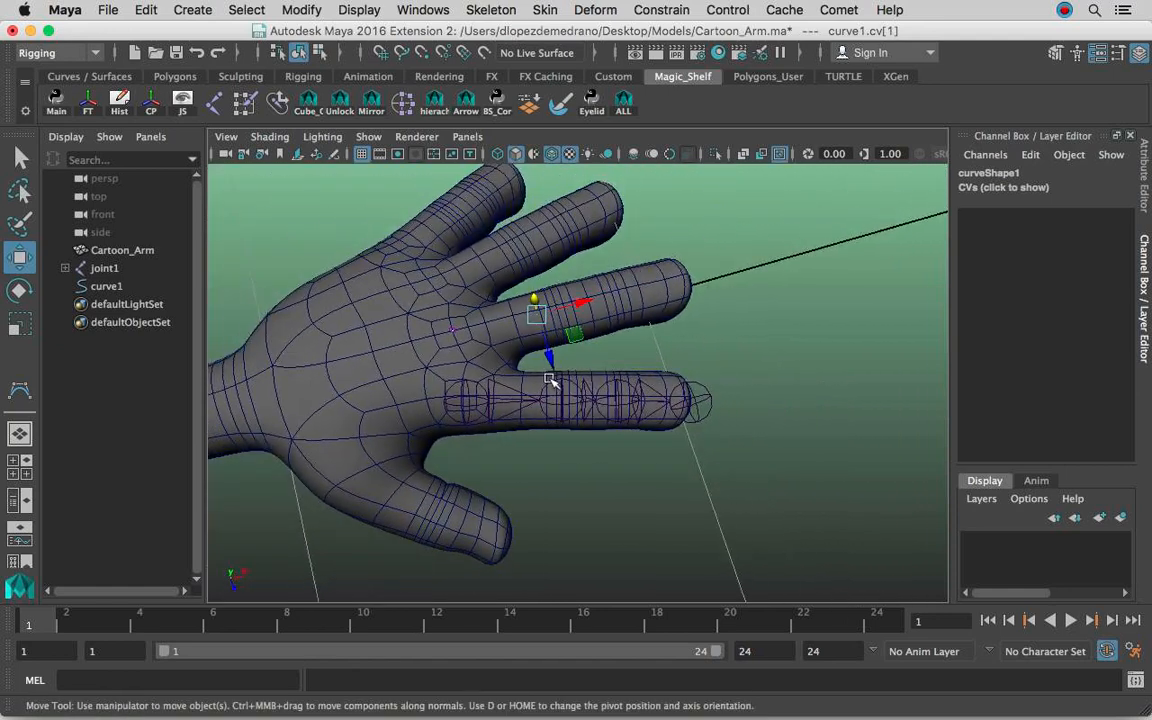
alt+middle_drag(550, 381, 596, 362)
click(668, 496)
Draw a four-joint chain along the ring finger in the top view, from its knuckle to the fingertip.
alt+drag(668, 496, 536, 451)
key(space)
alt+right_drag(597, 404, 689, 419)
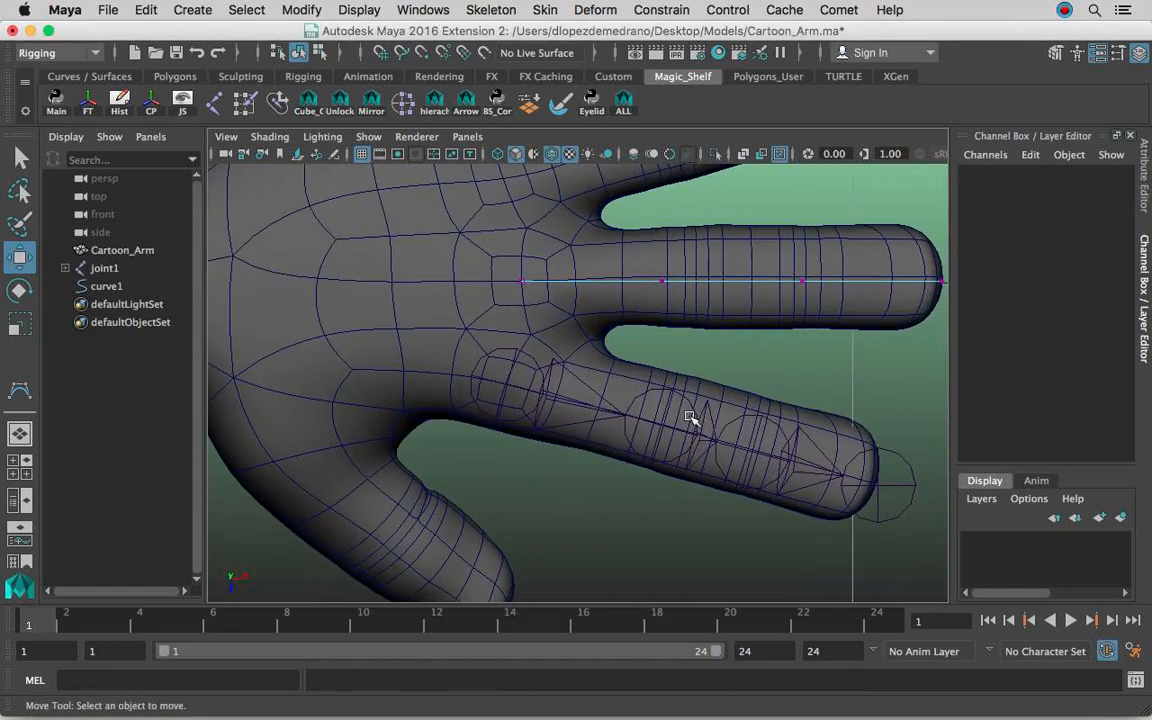
alt+middle_drag(800, 314, 764, 460)
alt+right_drag(764, 460, 686, 453)
alt+right_drag(614, 388, 970, 383)
alt+middle_drag(713, 347, 703, 362)
alt+right_drag(703, 362, 740, 360)
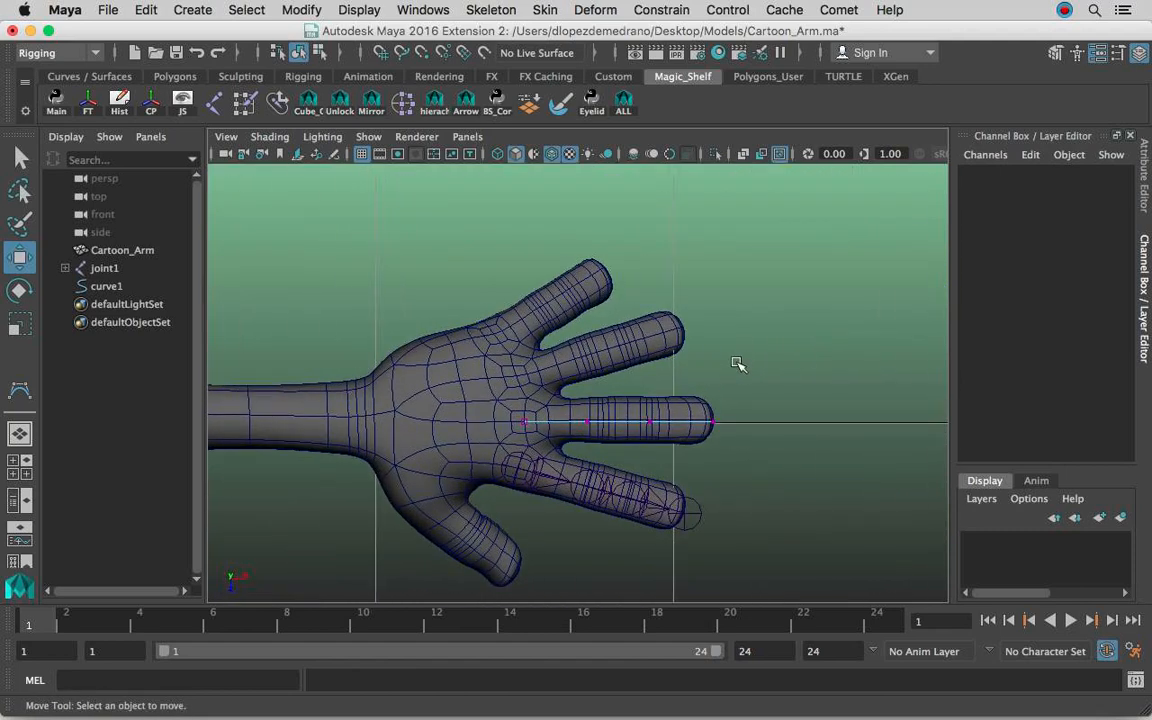
click(485, 10)
click(522, 58)
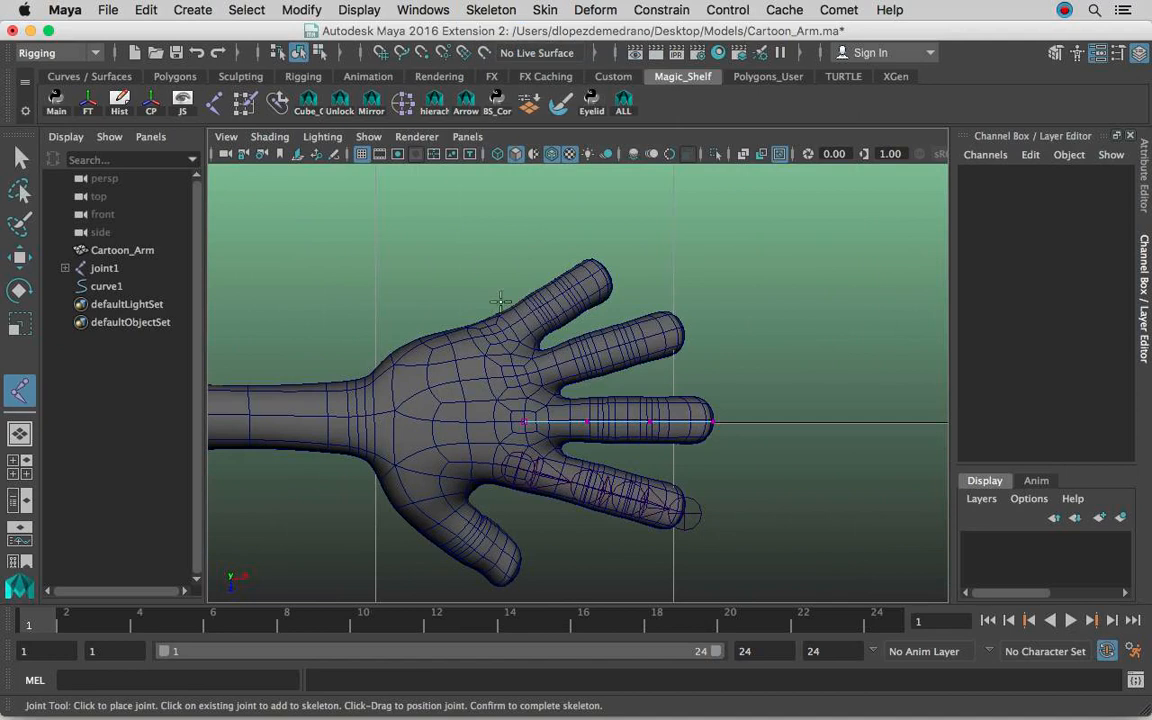
click(518, 378)
drag(581, 359, 632, 342)
click(683, 328)
alt+right_drag(584, 332, 807, 327)
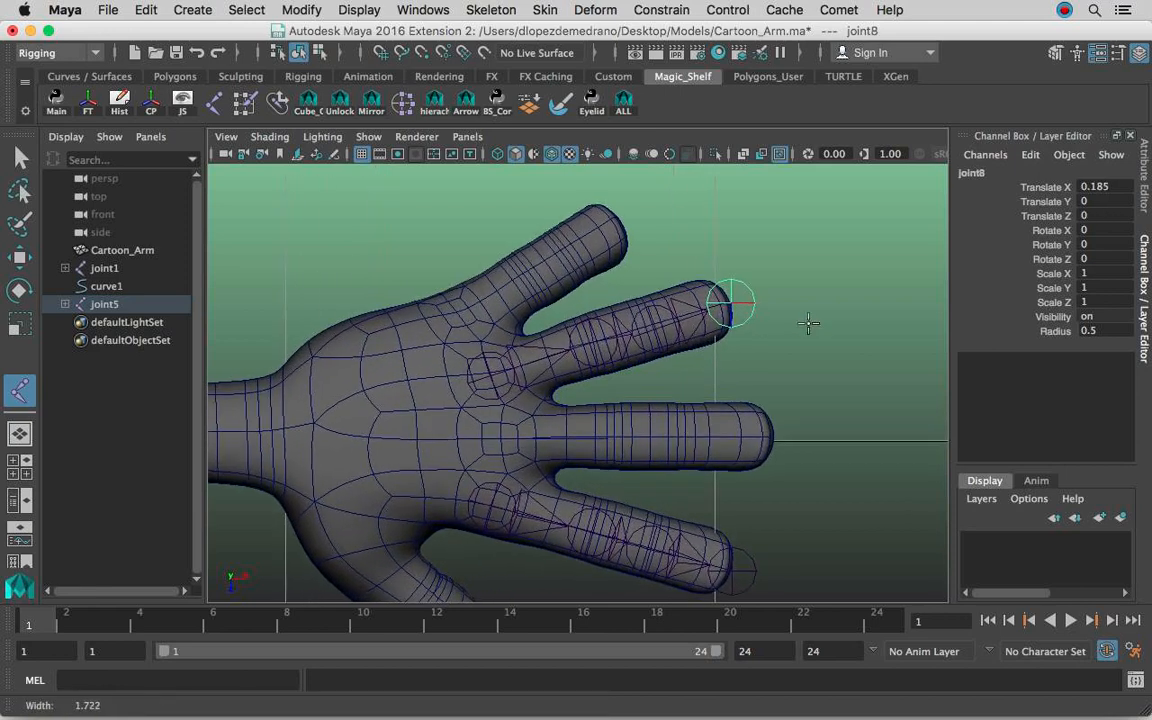
alt+middle_drag(720, 331, 716, 352)
key(Return)
Check the ring finger's joint chain in the perspective view and delete it.
key(space)
drag(749, 380, 746, 338)
alt+right_drag(570, 285, 708, 264)
alt+middle_drag(650, 256, 633, 380)
alt+drag(633, 380, 619, 296)
alt+middle_drag(619, 294, 632, 338)
alt+drag(632, 345, 549, 347)
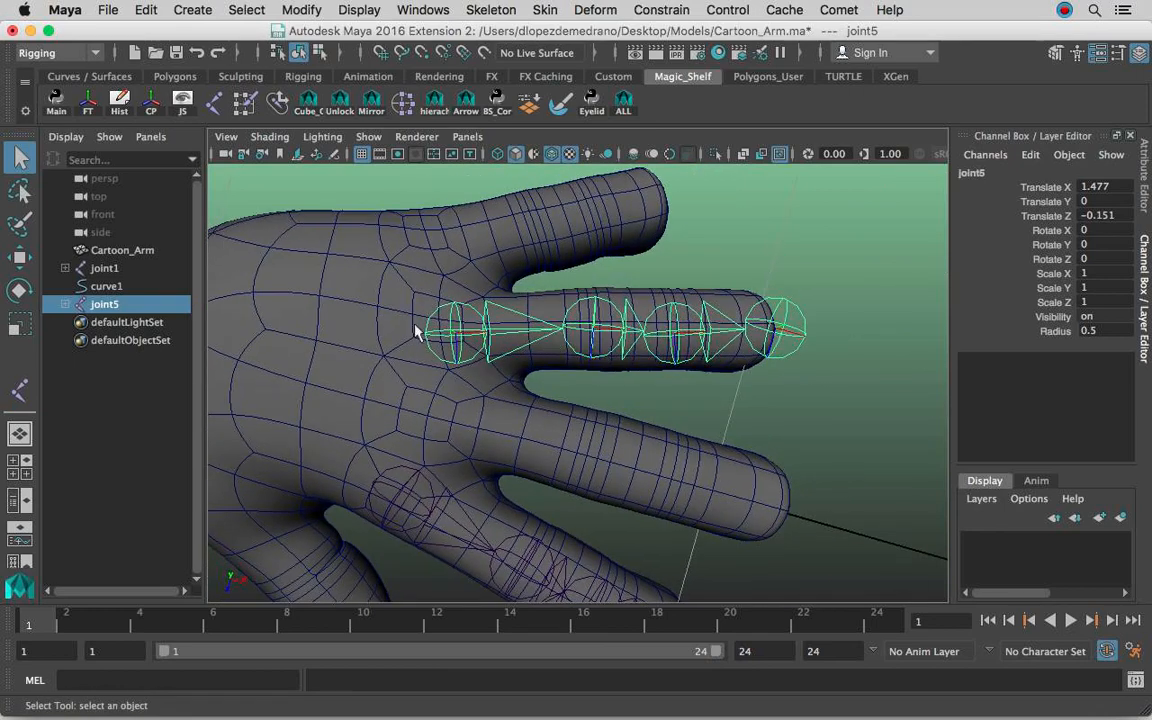
alt+drag(698, 320, 588, 430)
key(Delete)
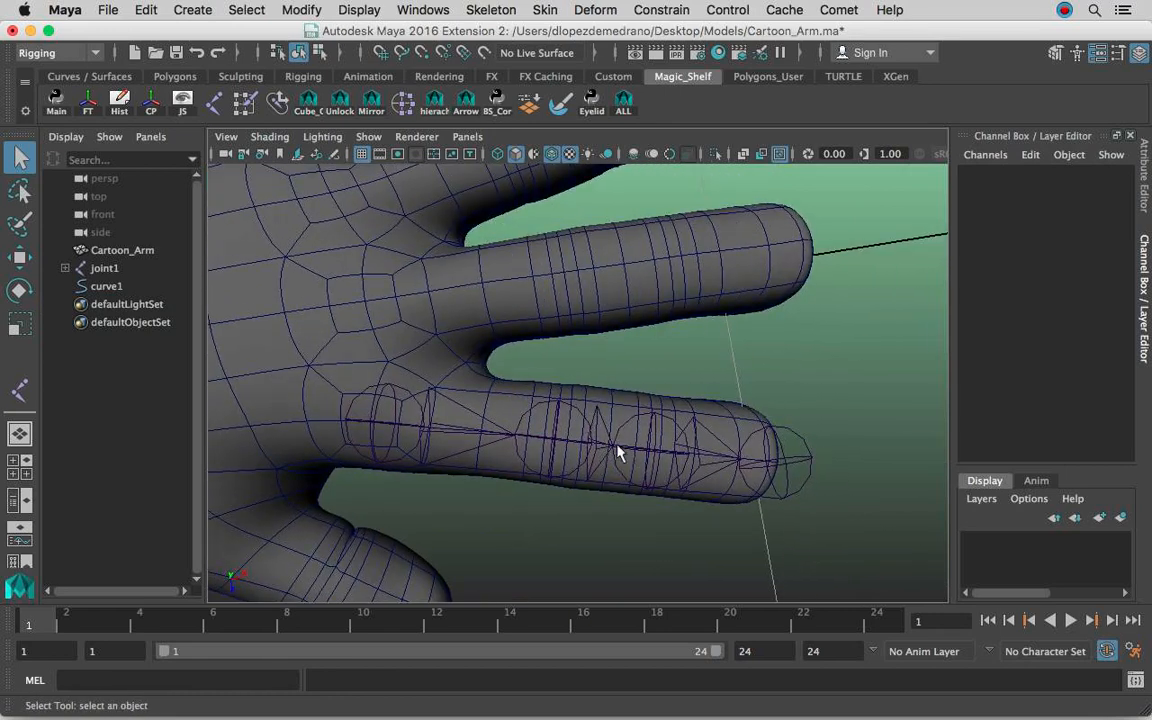
Select curve1 and turn on Disp CV in its shape's component display attributes.
alt+drag(663, 375, 340, 322)
click(130, 287)
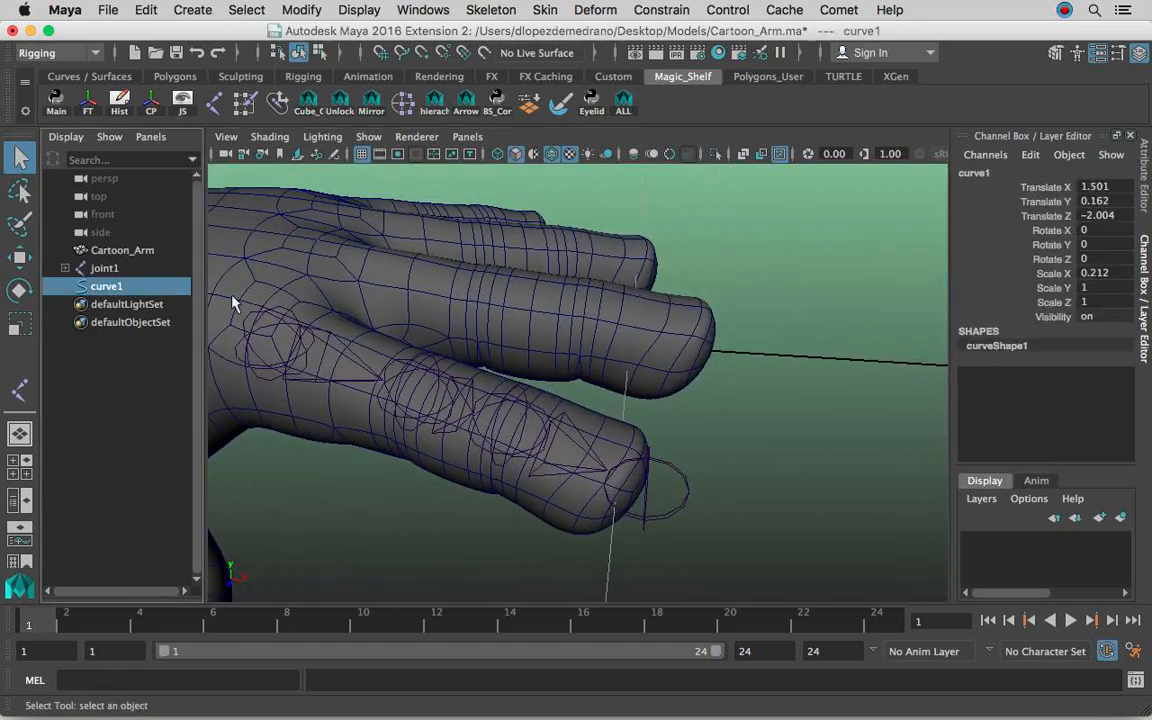
alt+middle_drag(587, 337, 670, 360)
key(w)
alt+drag(635, 337, 711, 350)
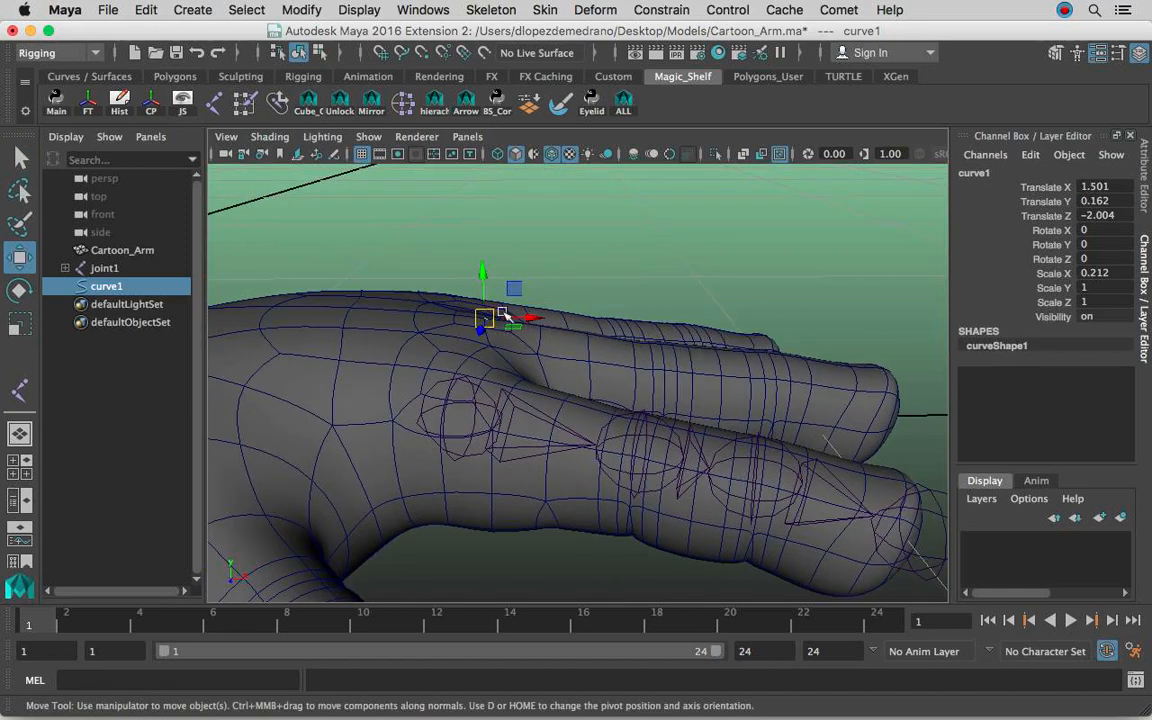
click(1145, 200)
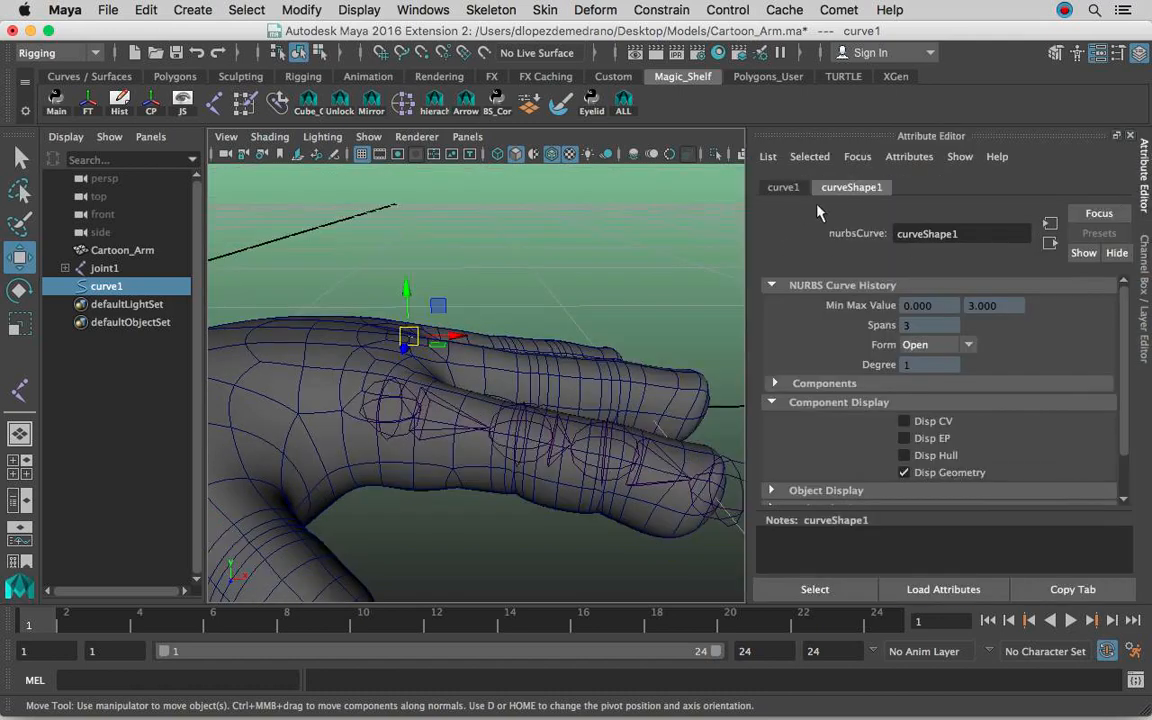
click(813, 398)
click(815, 388)
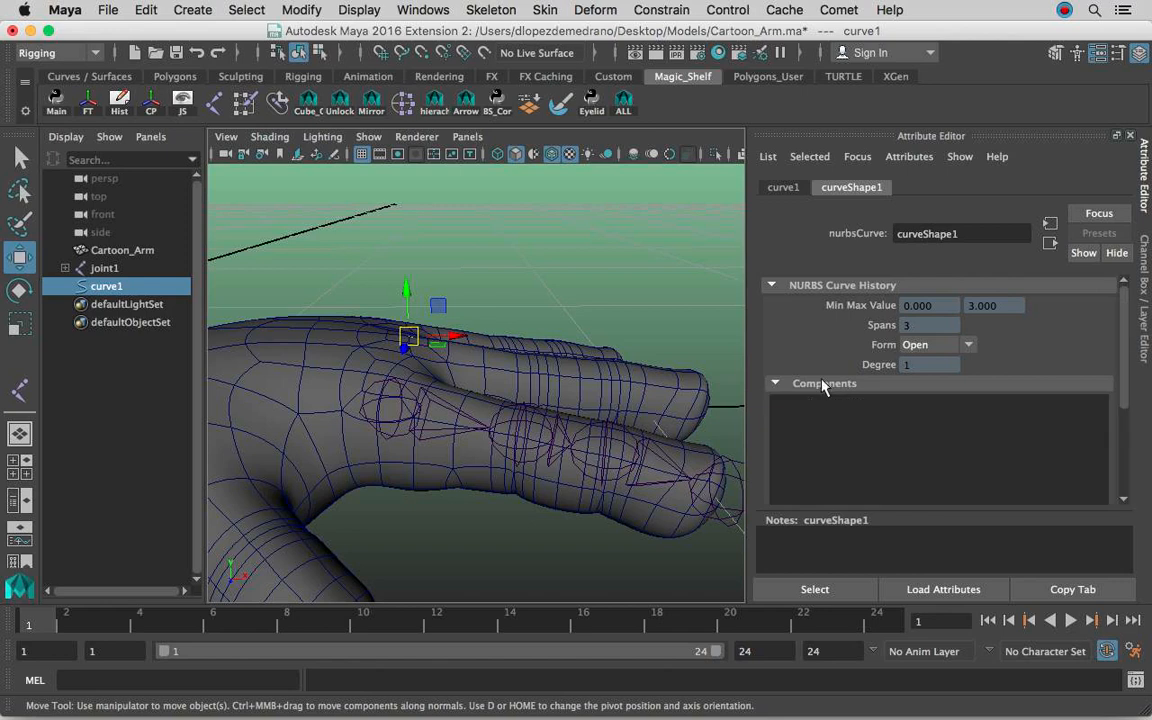
click(822, 386)
click(860, 404)
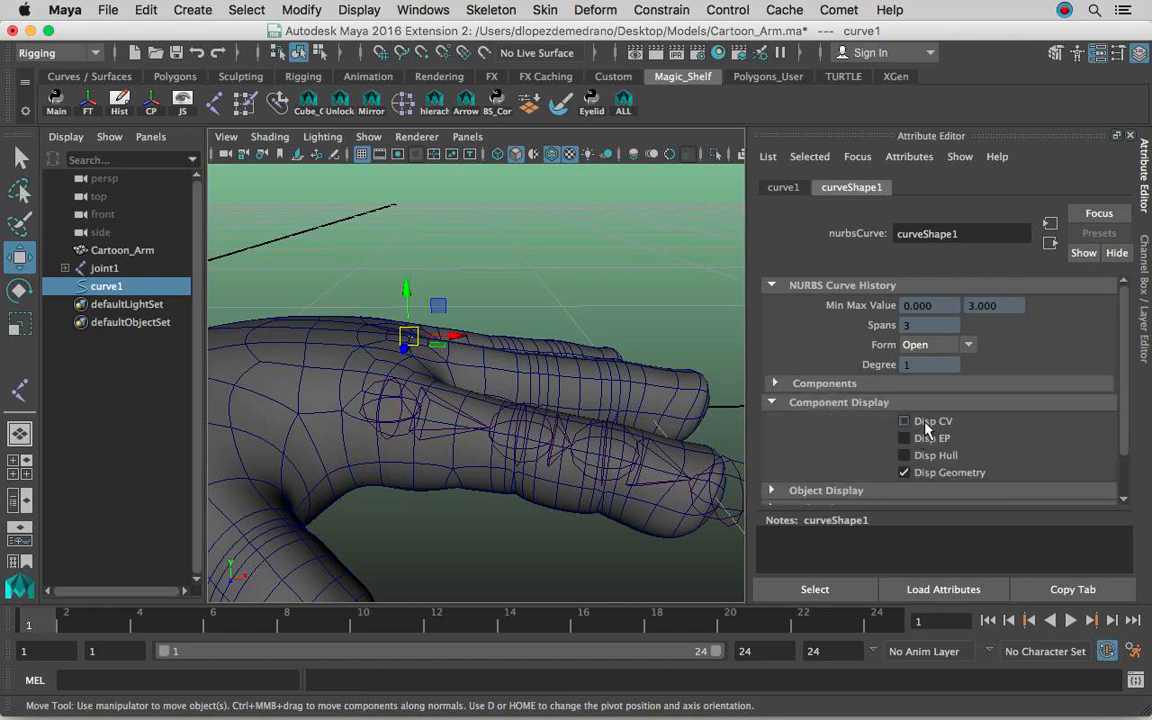
click(1145, 270)
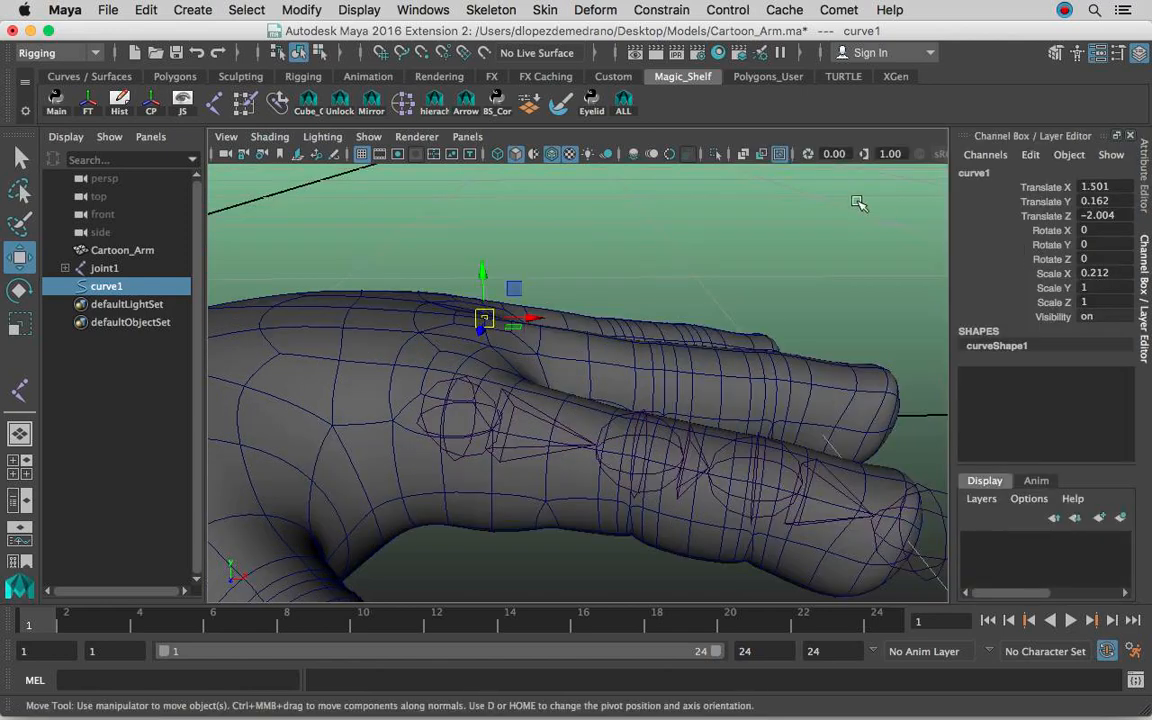
Turn on X-ray shading, hide polygons in the viewport, and deselect the curve.
click(743, 154)
alt+drag(761, 226, 700, 318)
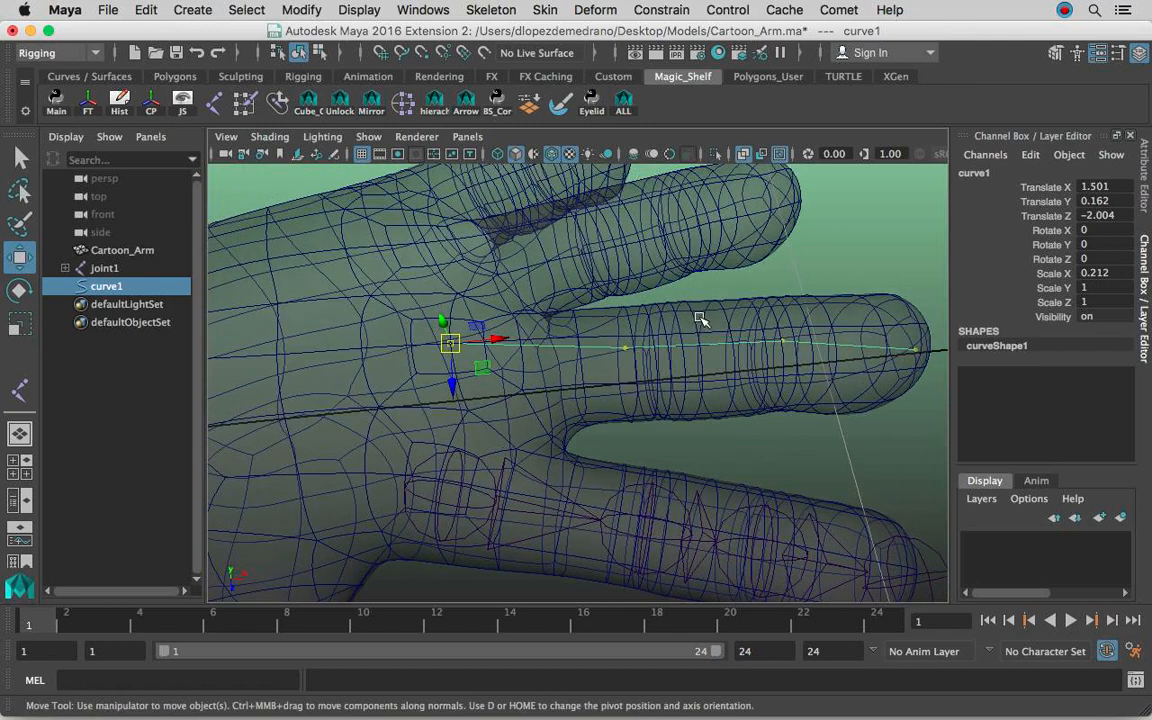
click(368, 136)
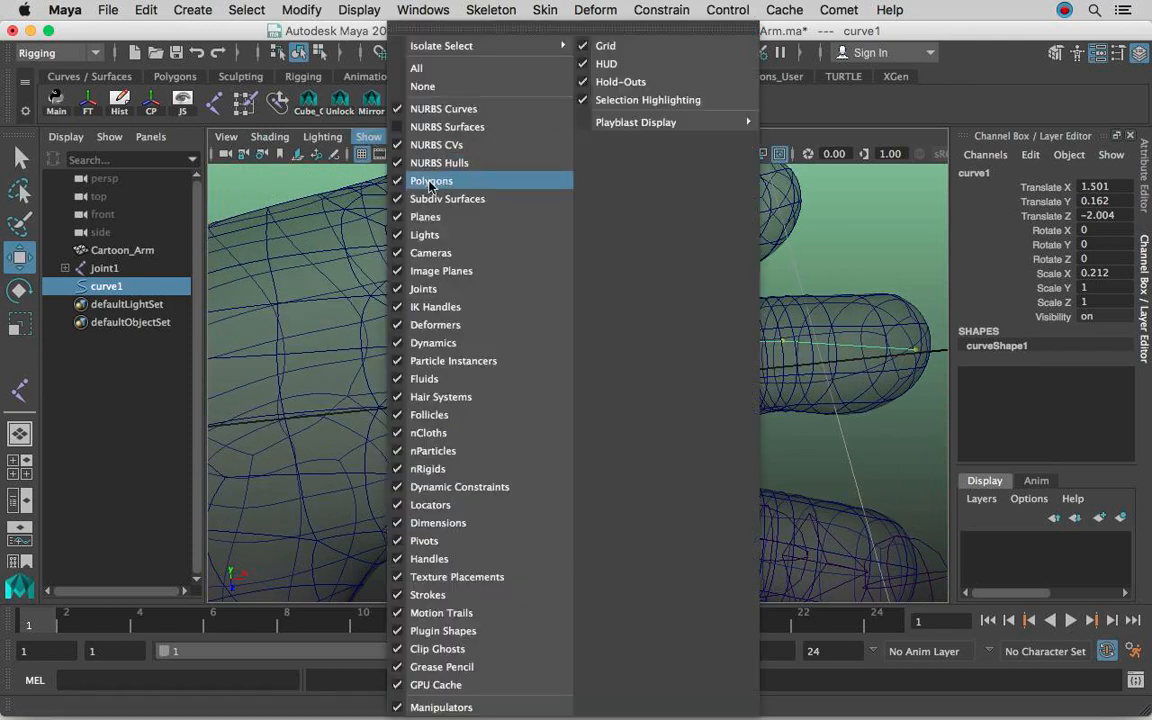
click(390, 175)
click(551, 262)
alt+drag(551, 262, 630, 290)
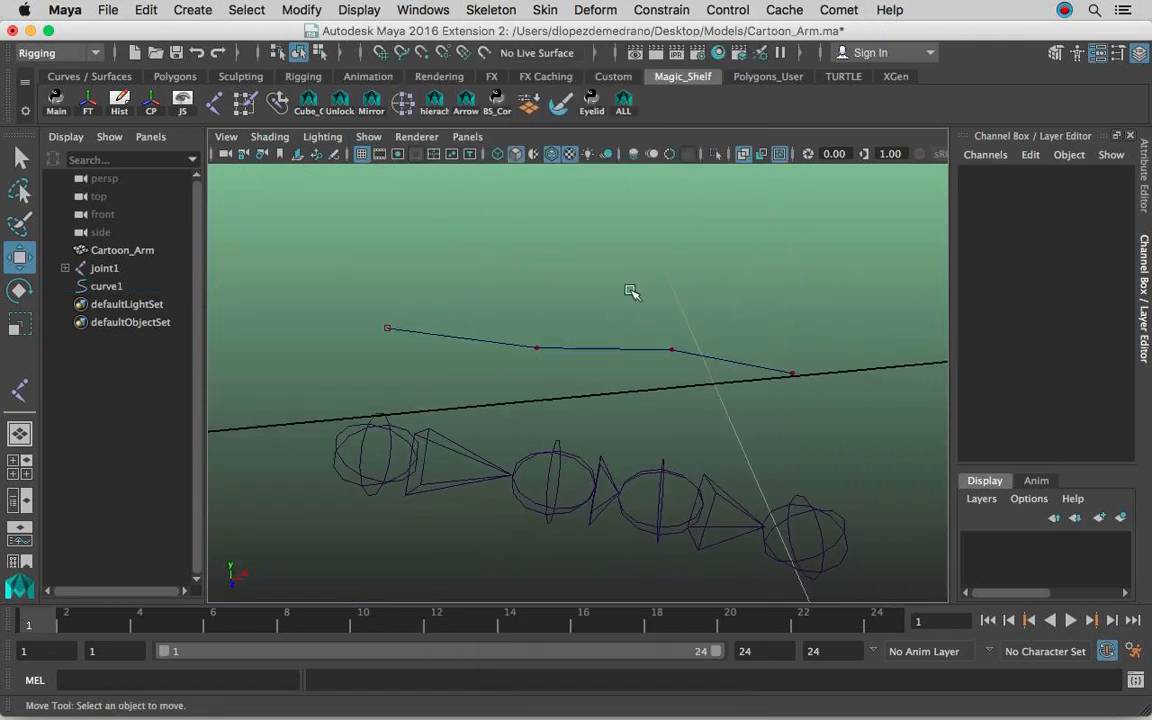
Create a four-joint chain for the middle finger, snapping each joint to one of the guide curve's four CVs.
click(540, 9)
mouse_move(488, 8)
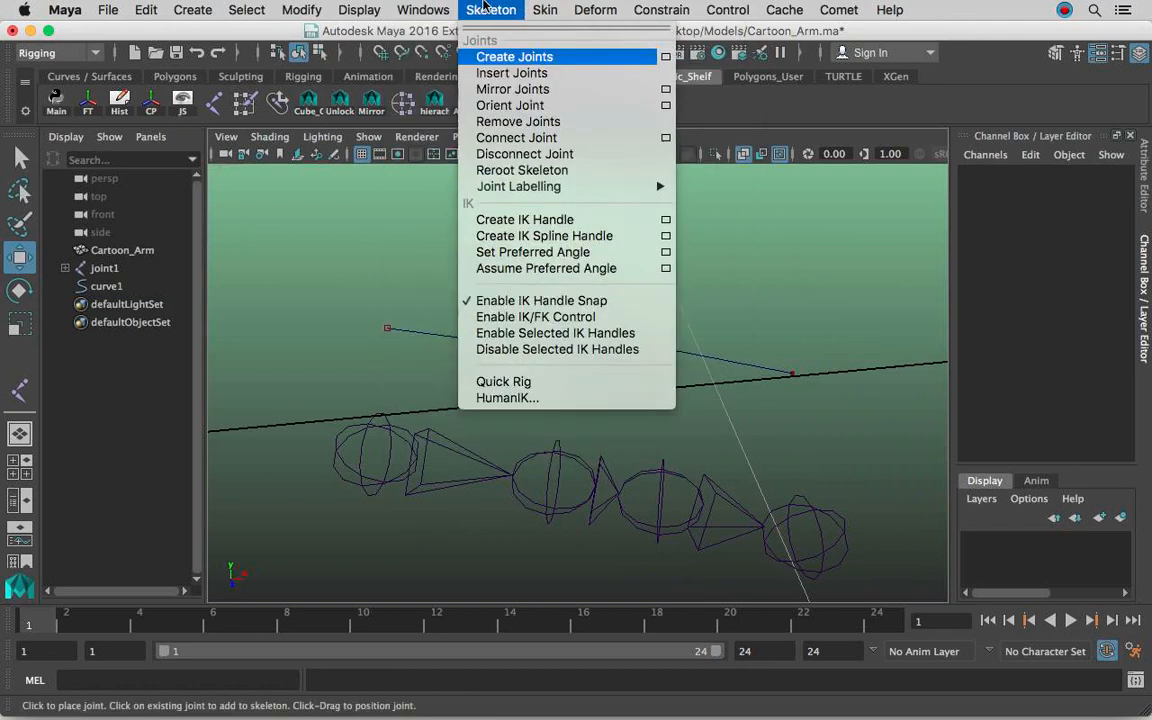
click(500, 57)
alt+drag(584, 313, 566, 362)
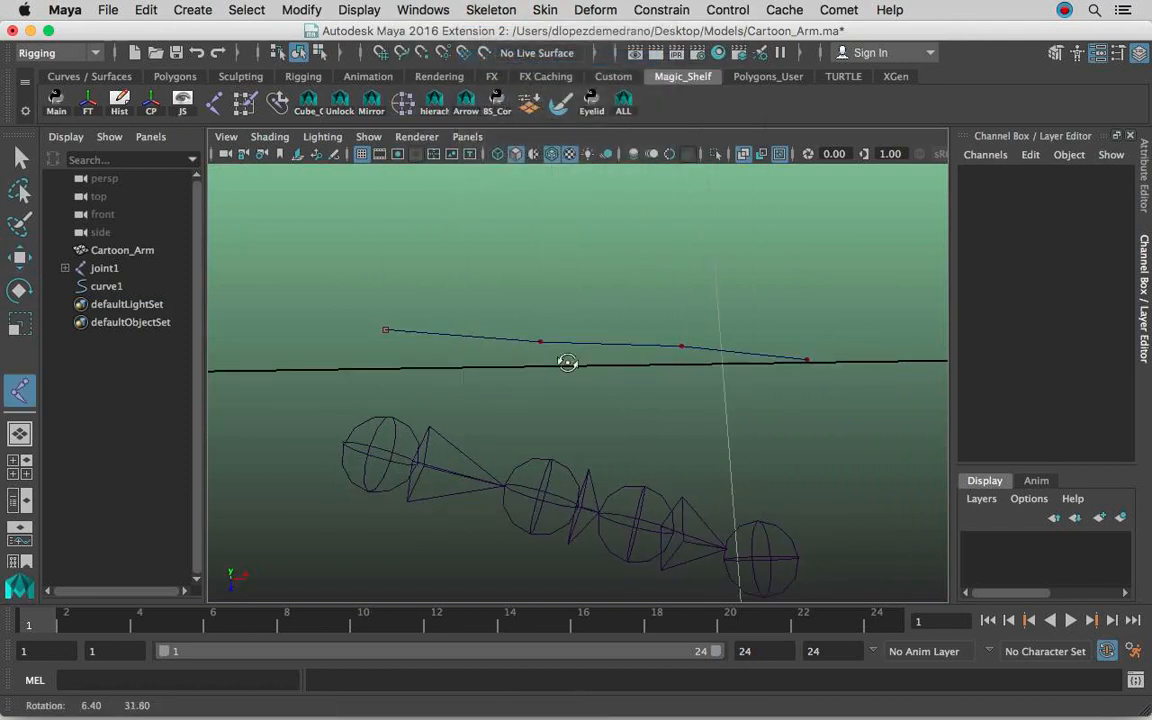
alt+drag(549, 338, 600, 372)
alt+drag(701, 379, 568, 342)
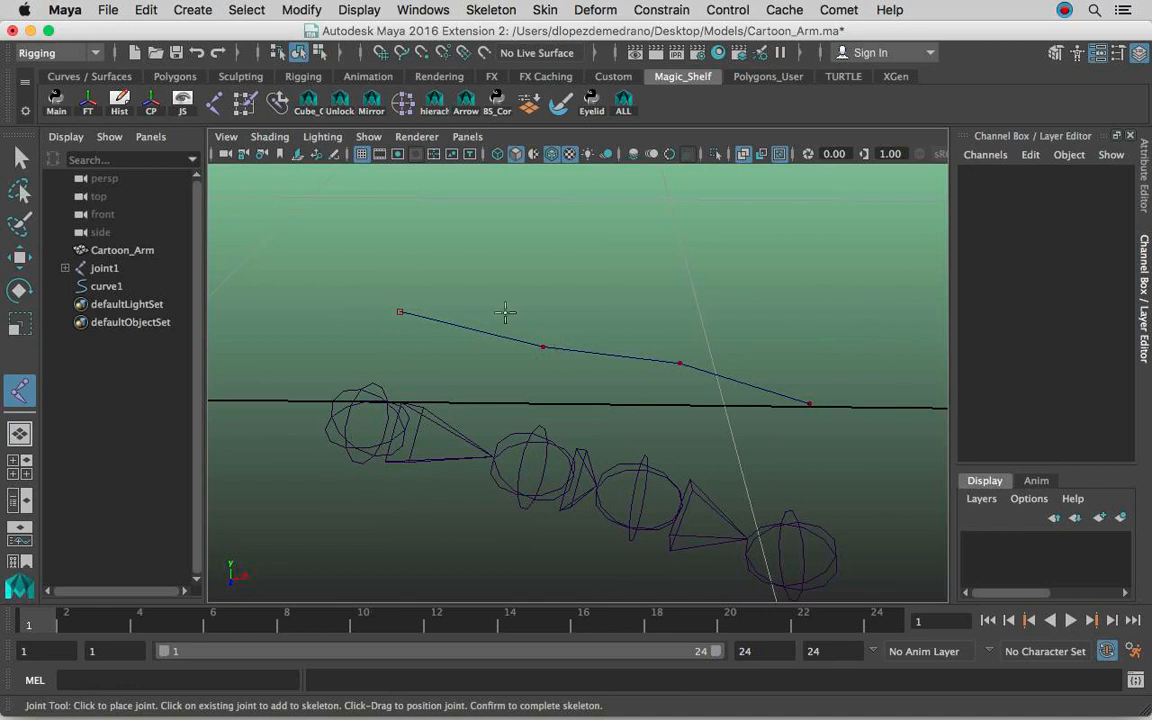
alt+drag(406, 316, 479, 296)
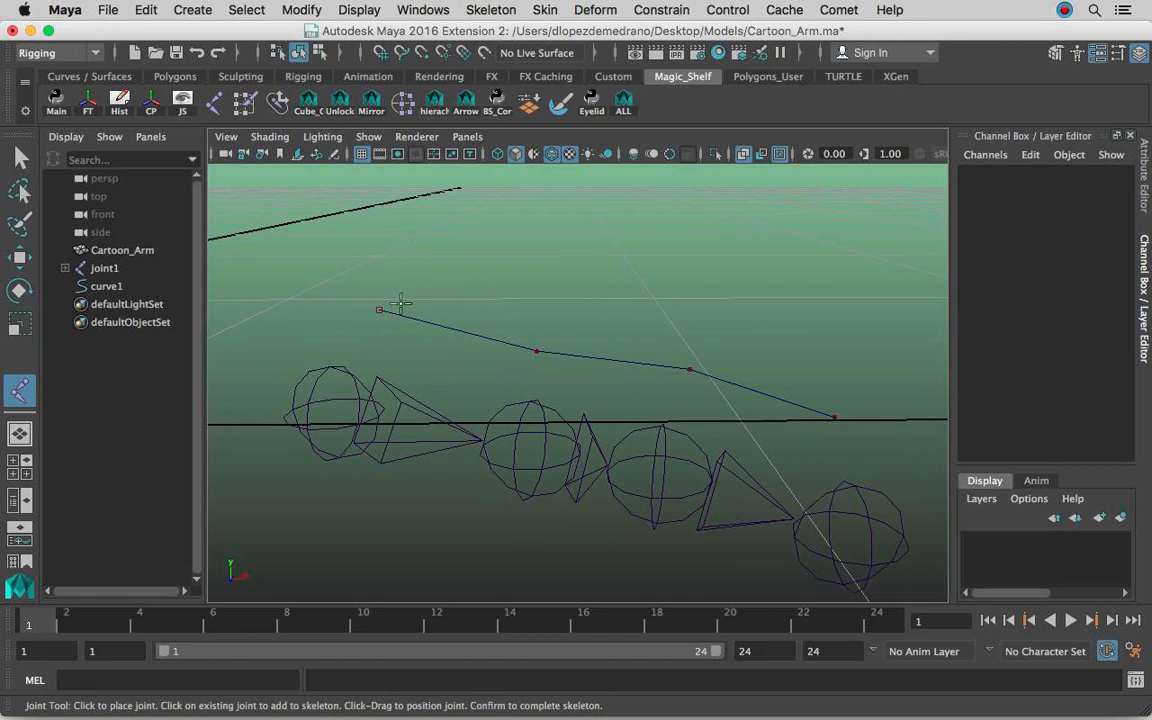
alt+drag(542, 293, 516, 360)
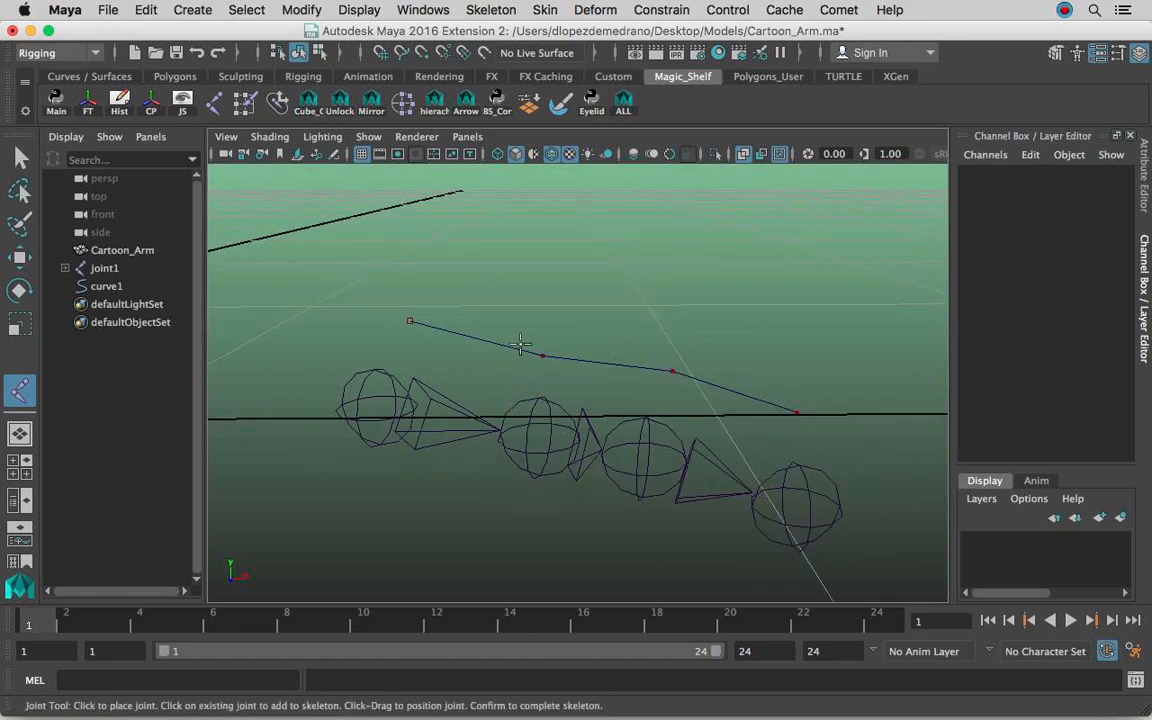
key(c)
click(412, 318)
click(542, 355)
click(670, 371)
click(795, 408)
key(q)
Show the polygons in the viewport again and view the middle finger's chain from the side.
alt+drag(563, 321, 549, 430)
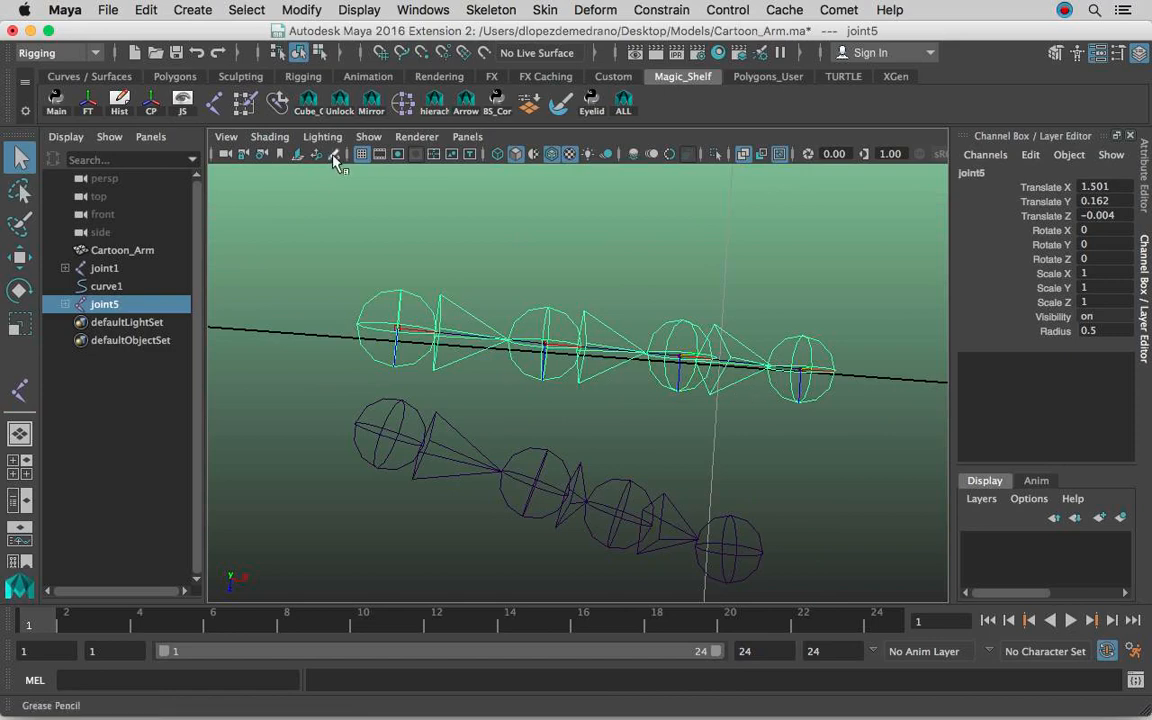
click(368, 136)
click(405, 181)
alt+drag(551, 364, 492, 276)
alt+drag(432, 303, 438, 329)
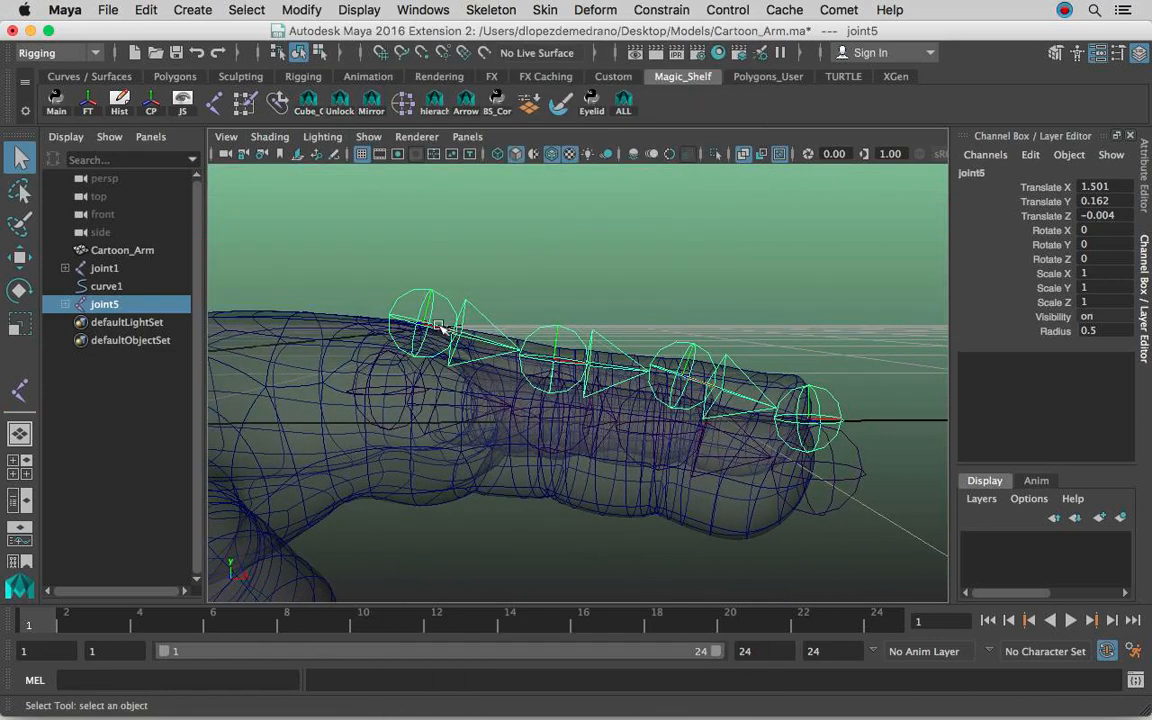
Lower only the root joint of the middle finger's chain to about Translate Y 0.094, leaving its child joints in place.
key(w)
key(d)
drag(476, 261, 406, 263)
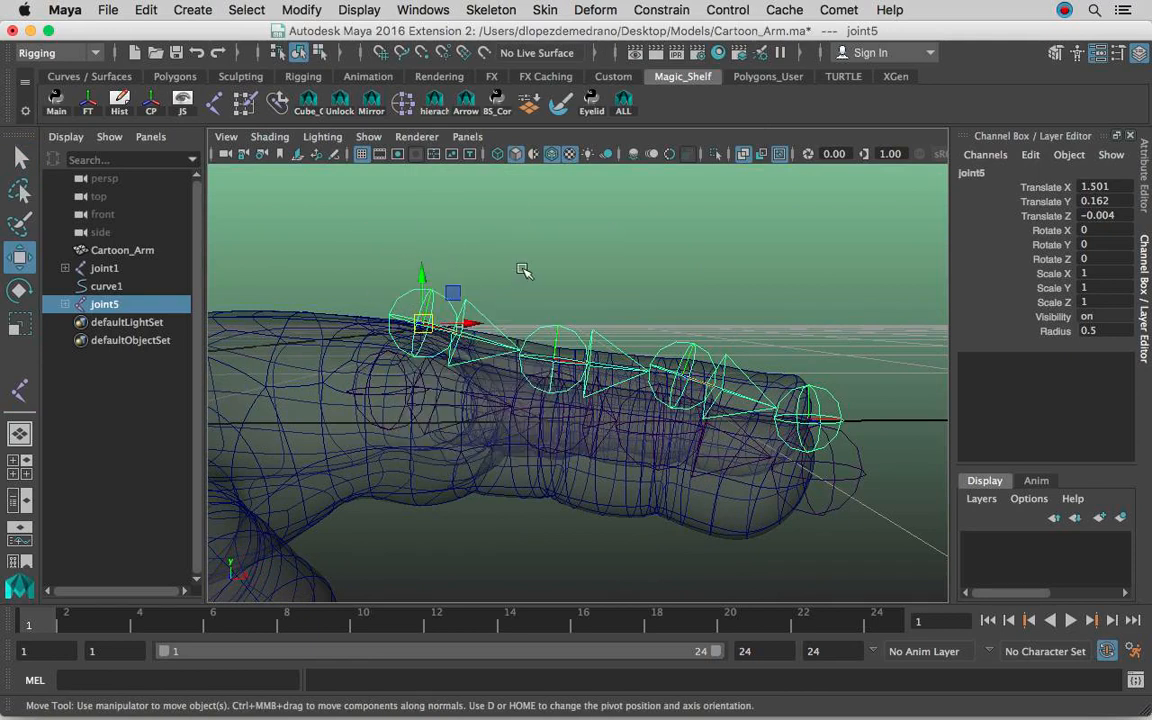
drag(523, 271, 519, 269)
key(d)
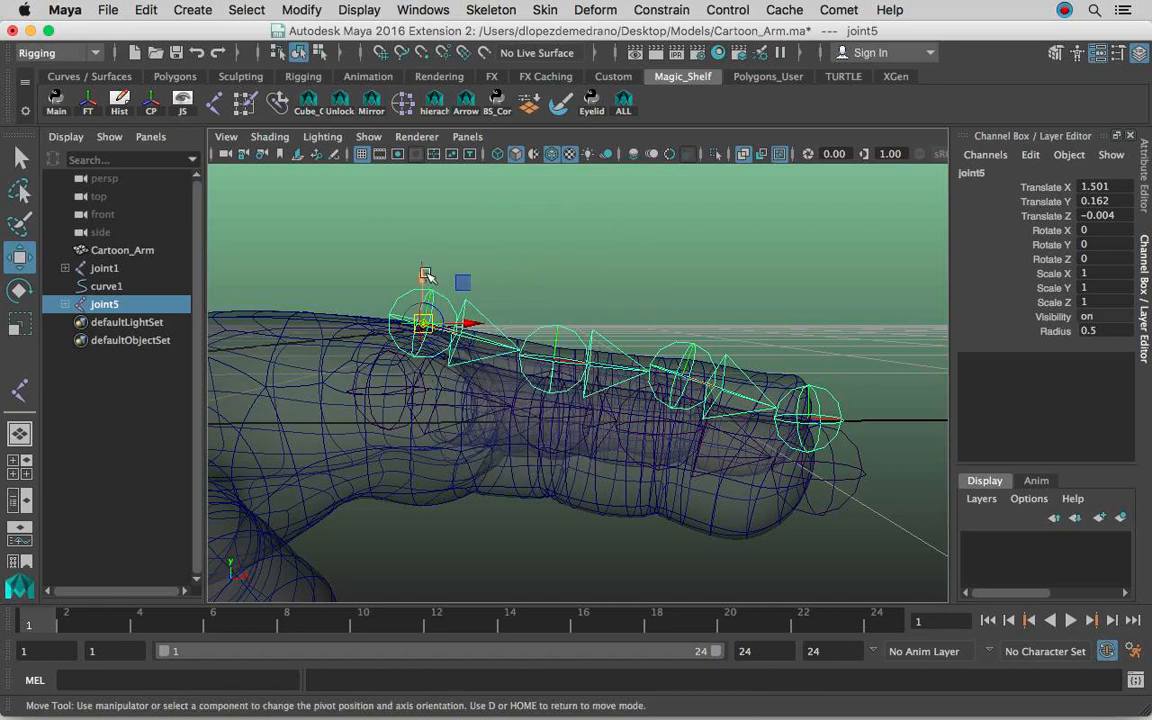
key(d)
key(d)
drag(421, 277, 421, 321)
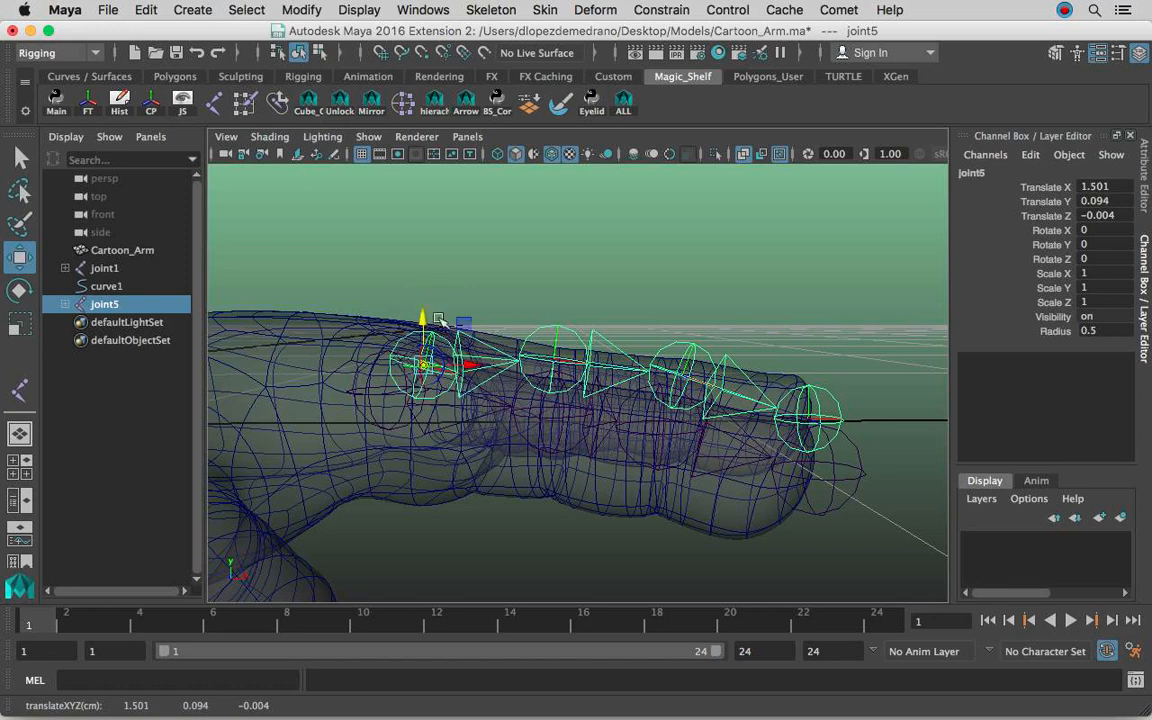
Lower the middle finger's second and third joints into the finger by editing their pivots.
click(564, 330)
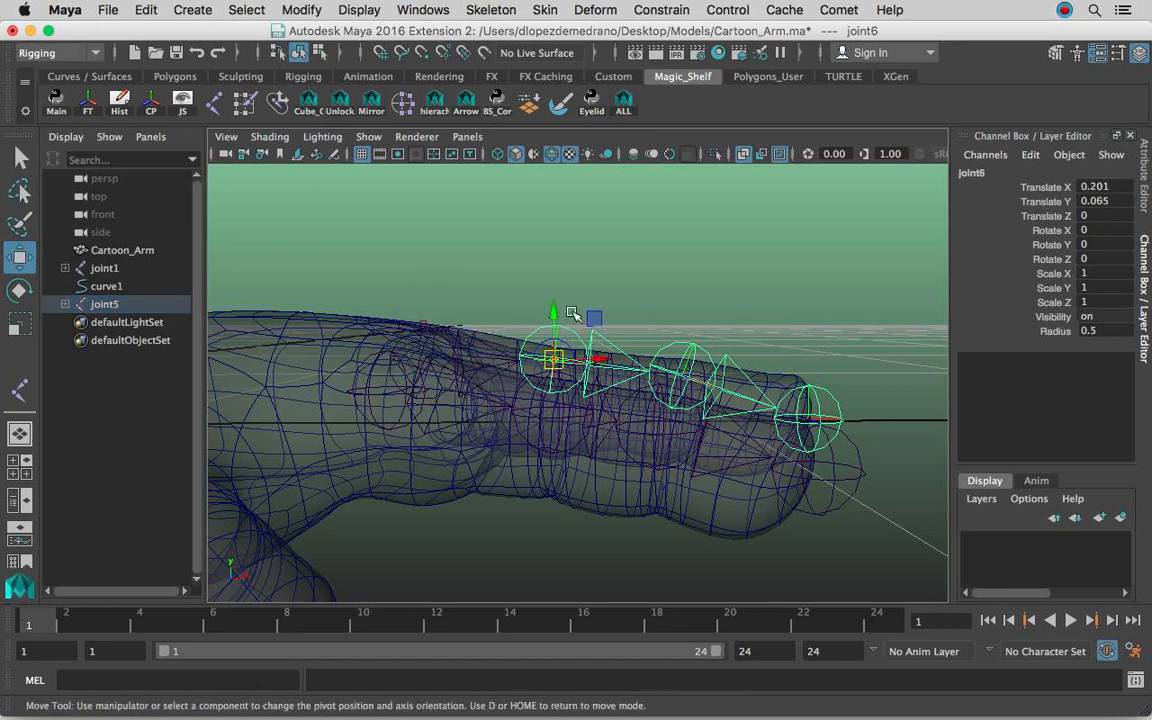
key(d)
drag(555, 316, 716, 352)
click(716, 351)
alt+middle_drag(718, 353, 656, 361)
alt+drag(656, 361, 618, 361)
key(d)
Turn off X-ray shading and shift the middle finger's tip joint to about X 0.212, Y 0.028, Z -0.006.
click(791, 437)
alt+drag(791, 437, 738, 357)
click(744, 155)
alt+drag(742, 240, 668, 273)
alt+drag(546, 318, 570, 345)
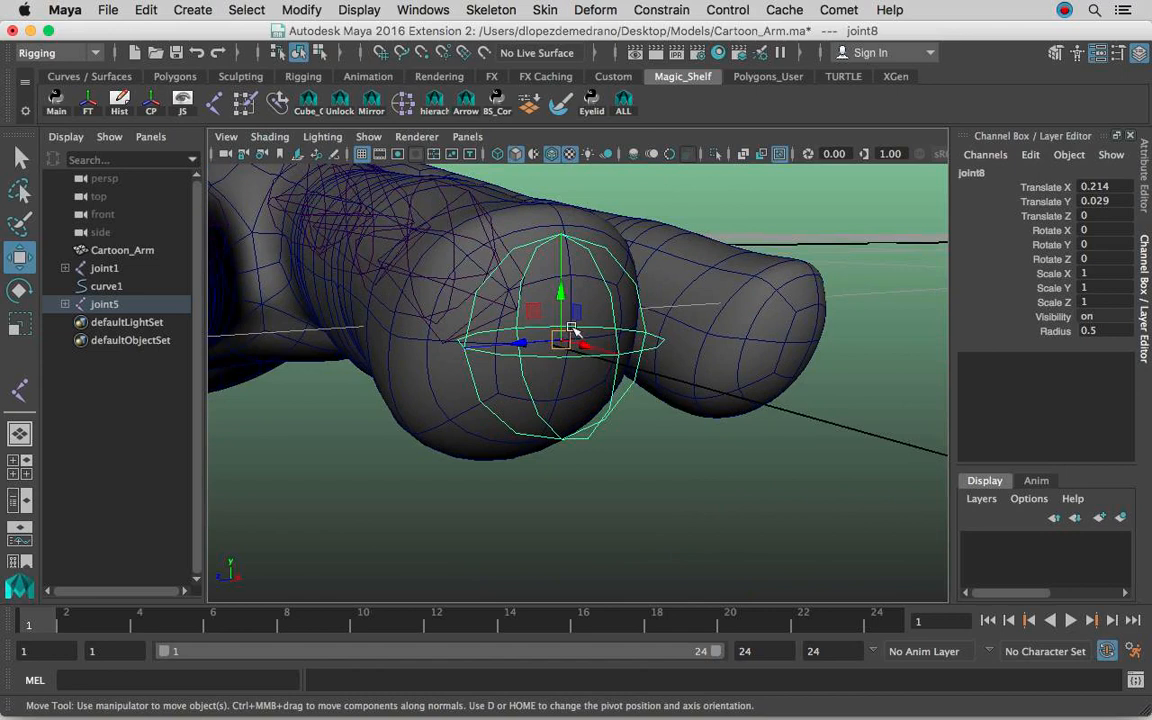
mouse_move(563, 342)
mouse_down()
mouse_move(627, 334)
mouse_move(570, 340)
mouse_up()
alt+drag(645, 338, 392, 378)
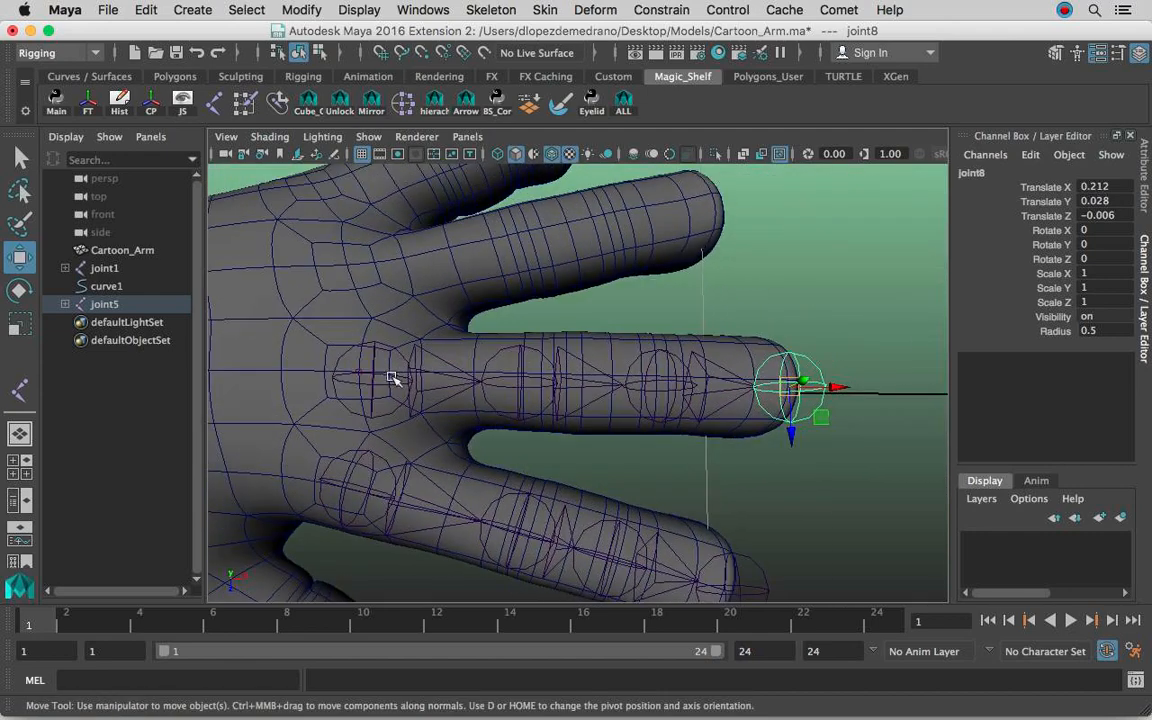
Inspect the index finger's second and third joints and compare both finger chains' placement from several angles.
click(519, 386)
alt+drag(519, 386, 586, 368)
click(567, 356)
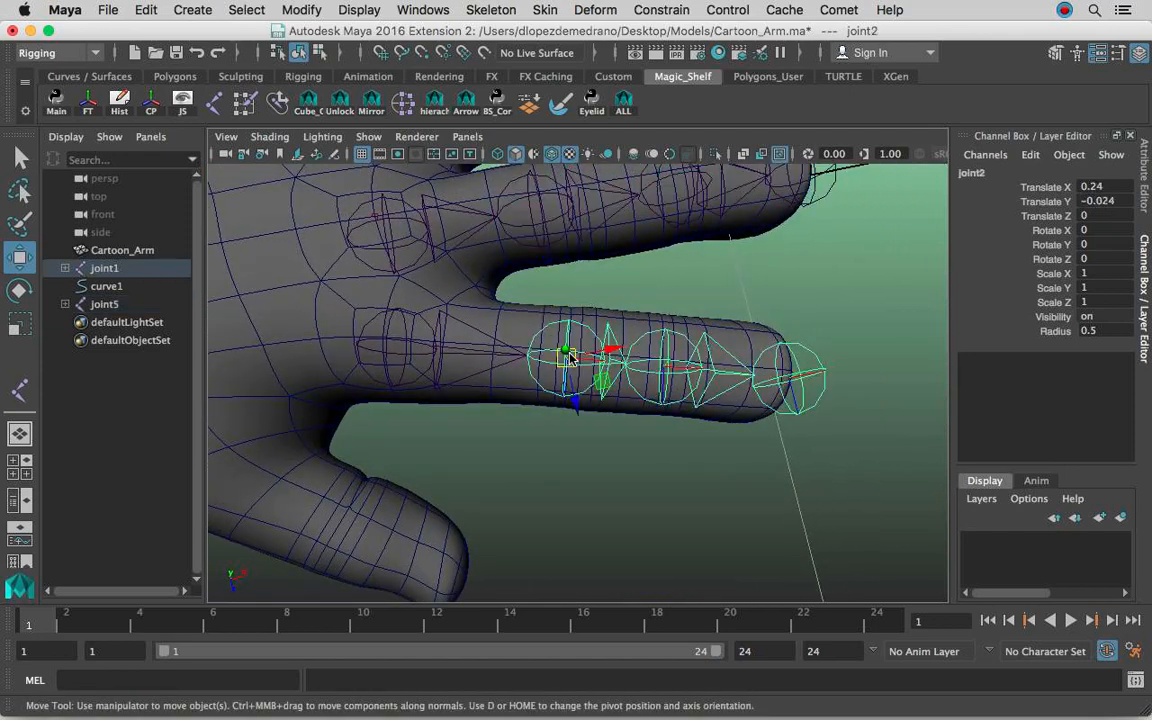
click(669, 367)
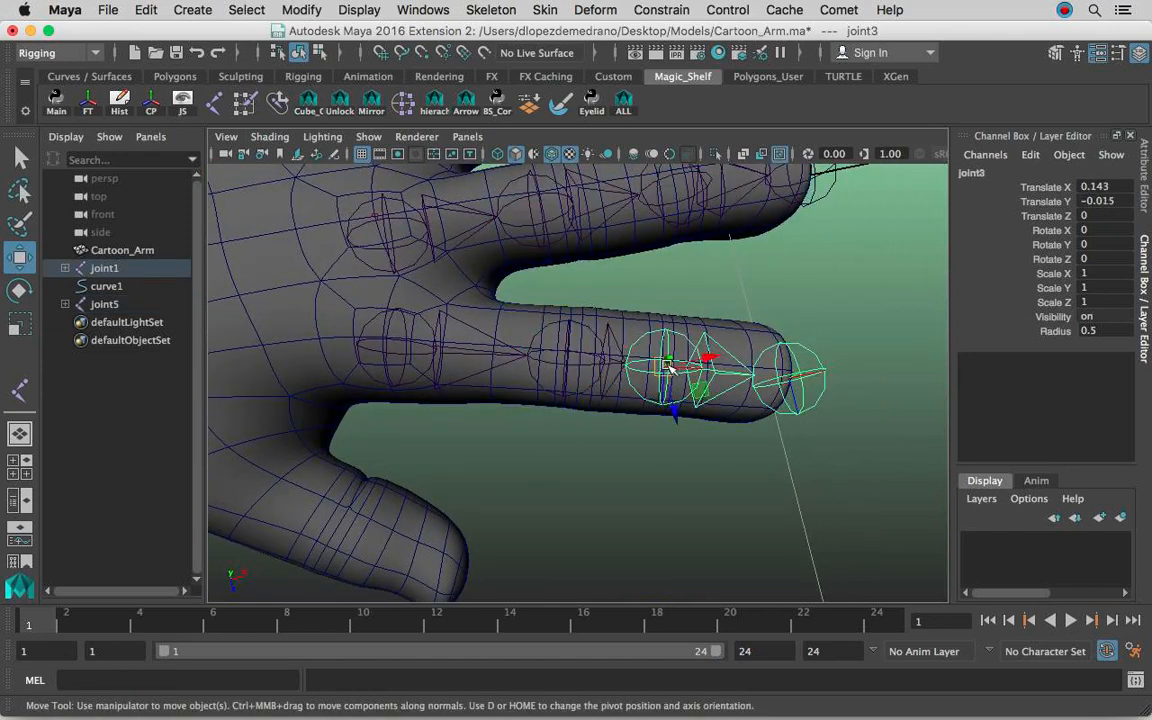
alt+drag(600, 330, 596, 401)
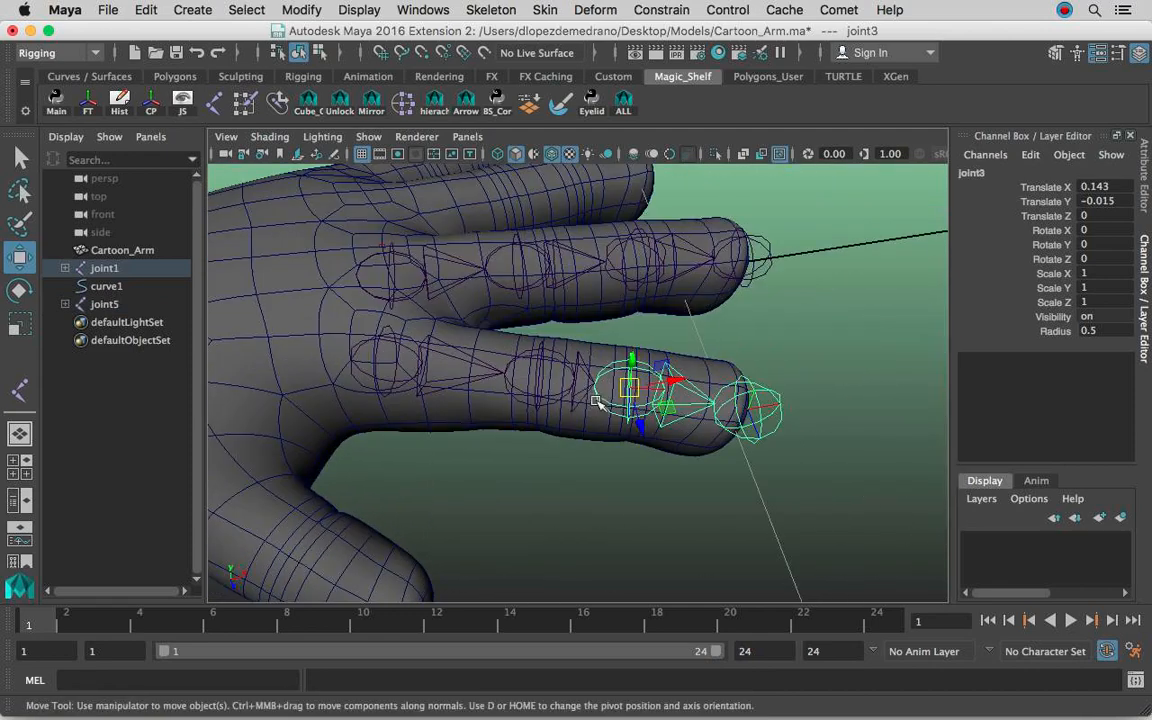
alt+drag(592, 352, 398, 285)
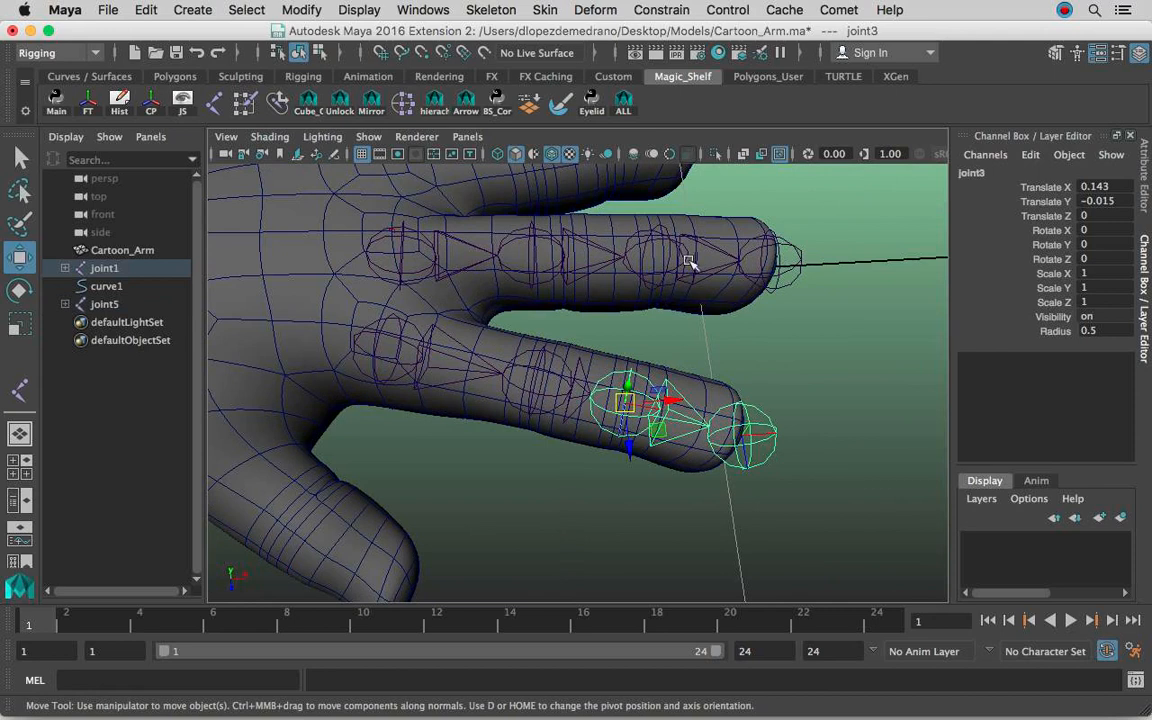
alt+drag(716, 268, 713, 310)
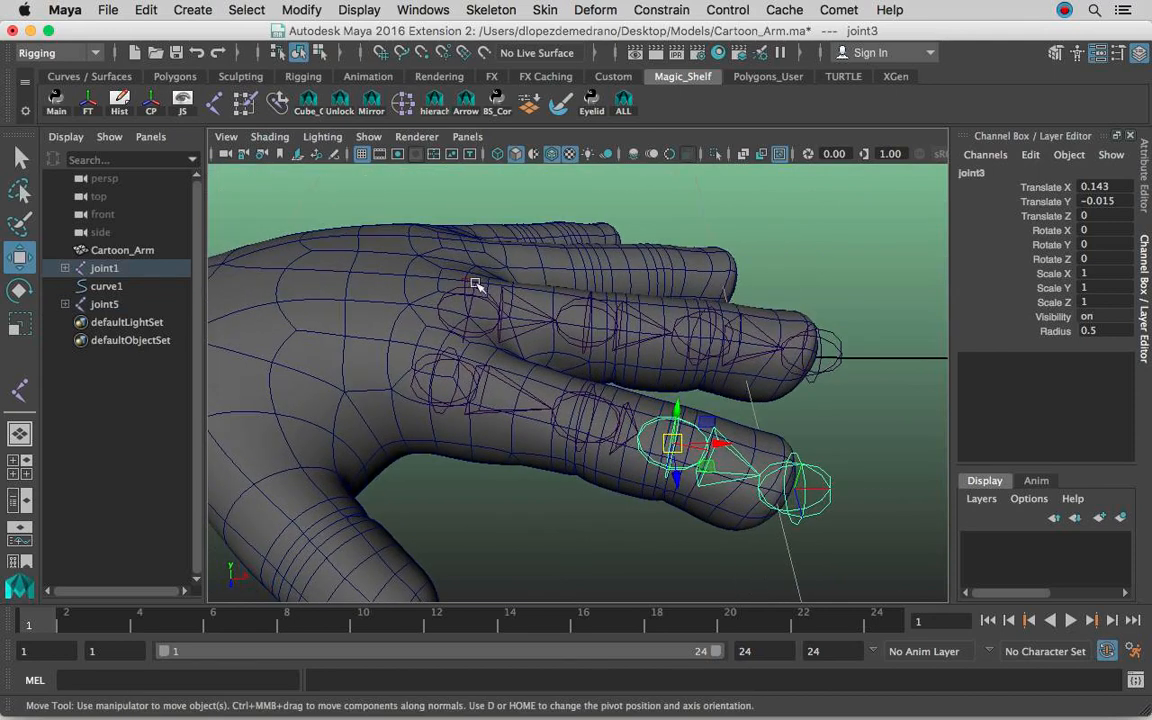
alt+drag(558, 343, 586, 319)
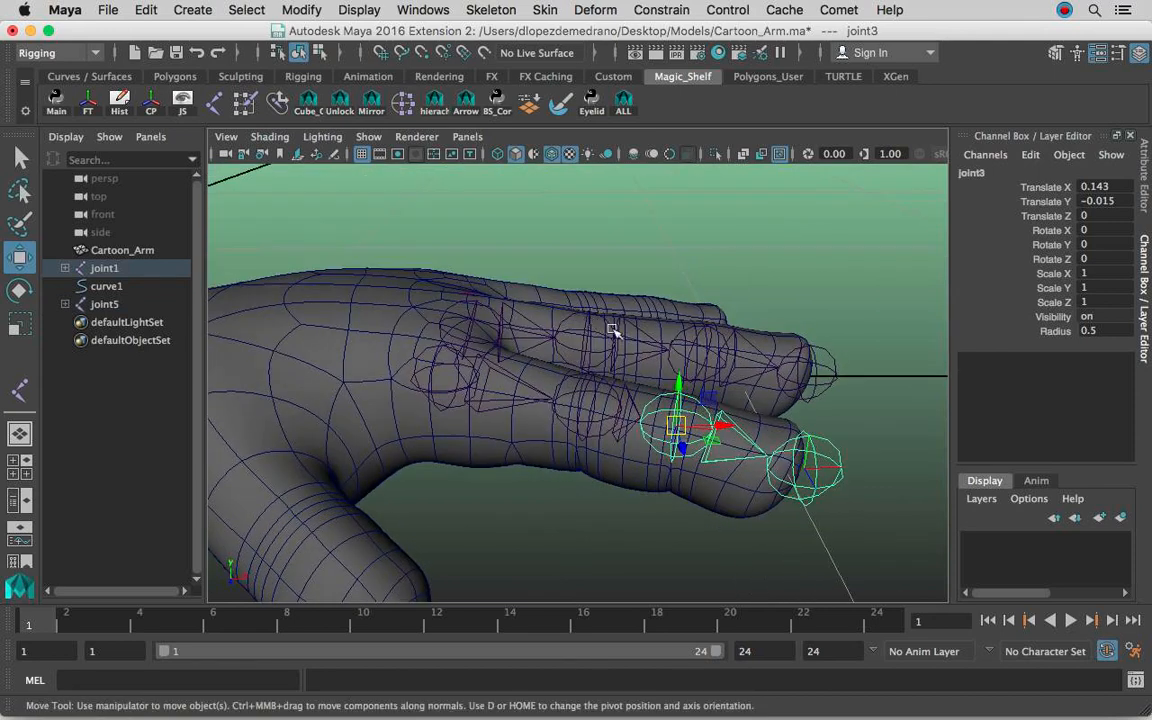
alt+drag(790, 342, 668, 325)
alt+drag(706, 370, 550, 318)
Check the CV display option in the shape attributes of the guide curve curve1.
click(1145, 190)
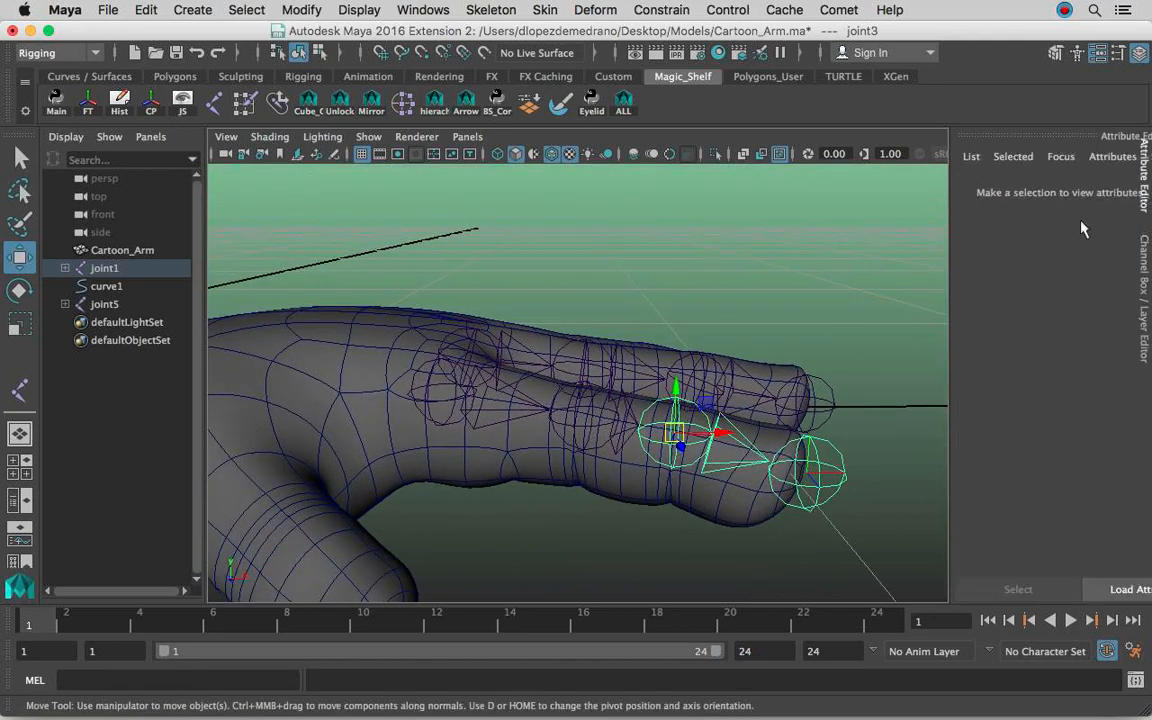
click(106, 286)
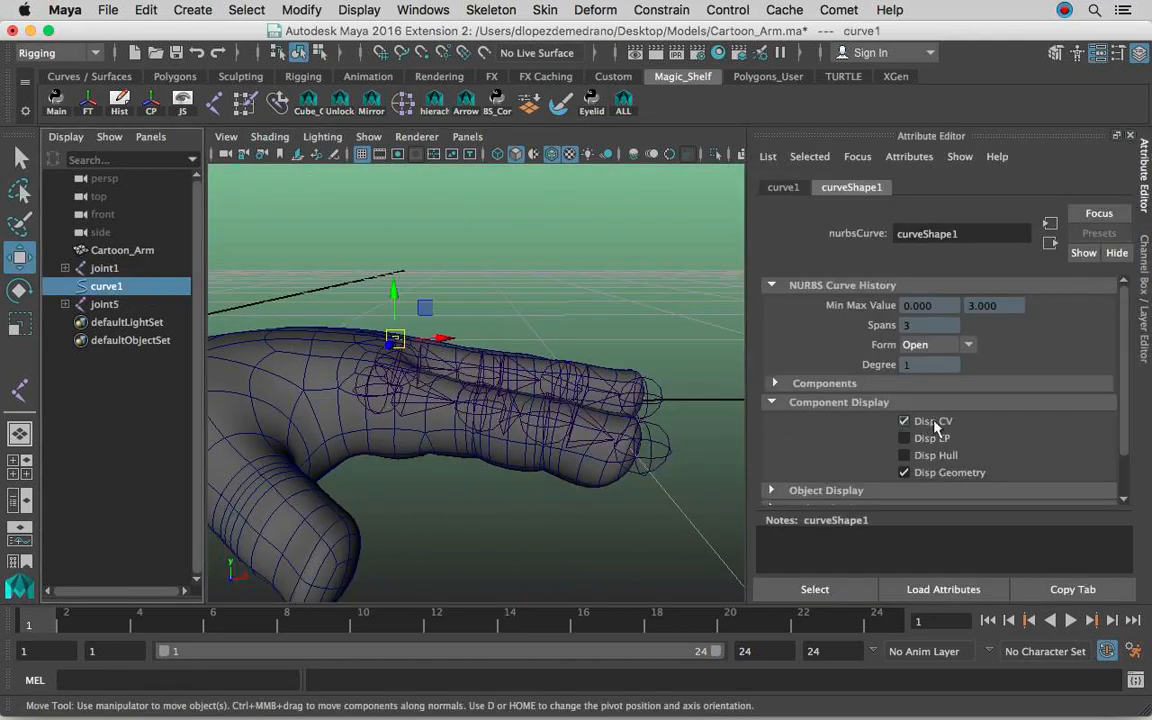
click(1146, 318)
mouse_move(645, 392)
alt+mouse_down()
mouse_move(651, 352)
mouse_move(661, 386)
alt+mouse_up()
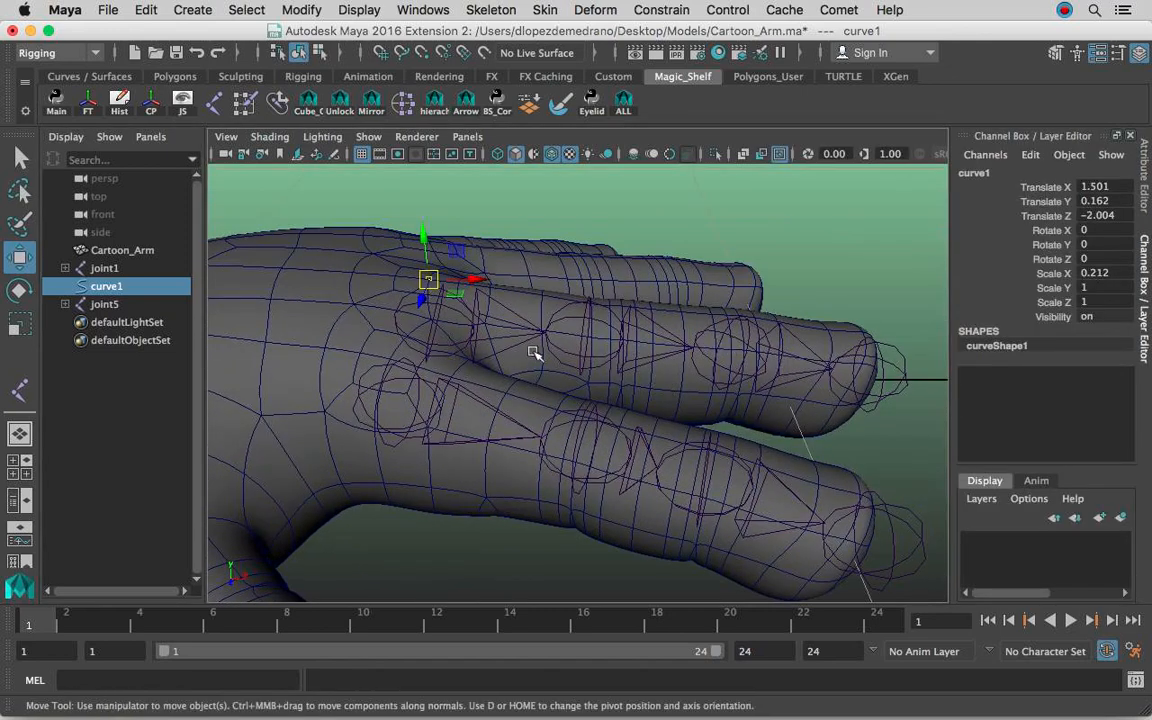
alt+drag(571, 428, 528, 328)
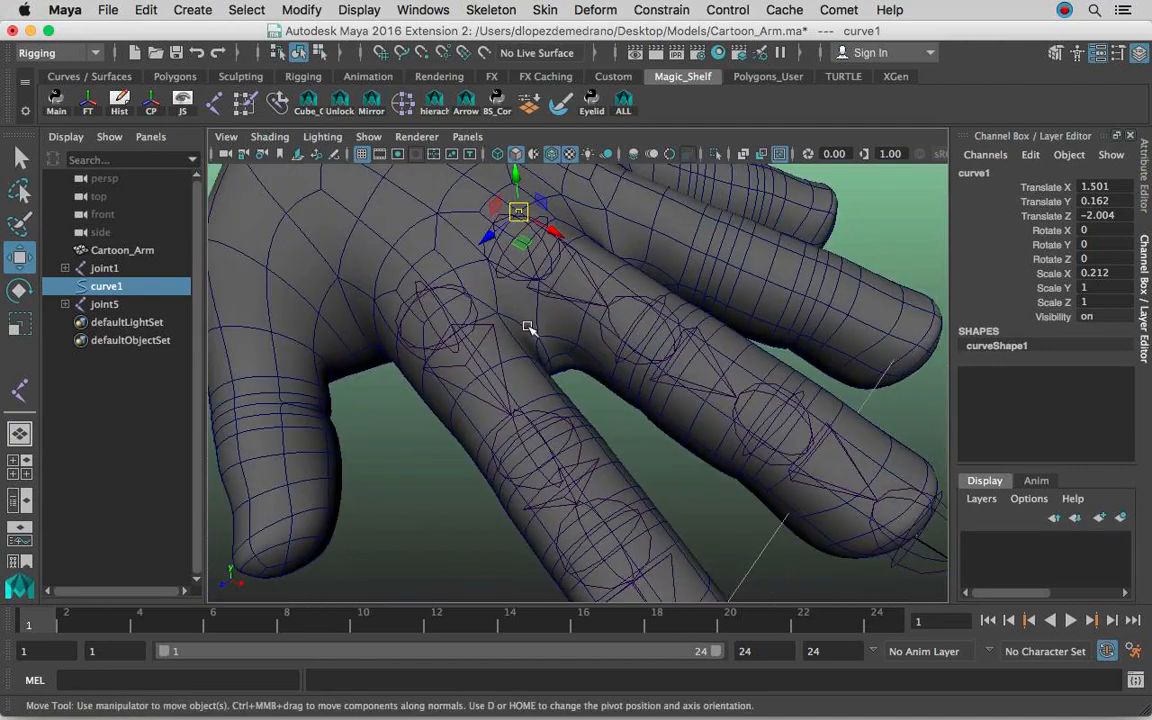
alt+drag(652, 308, 569, 372)
Switch the Cartoon_Arm mesh to vertex selection and frame the vertices of the little finger.
click(622, 329)
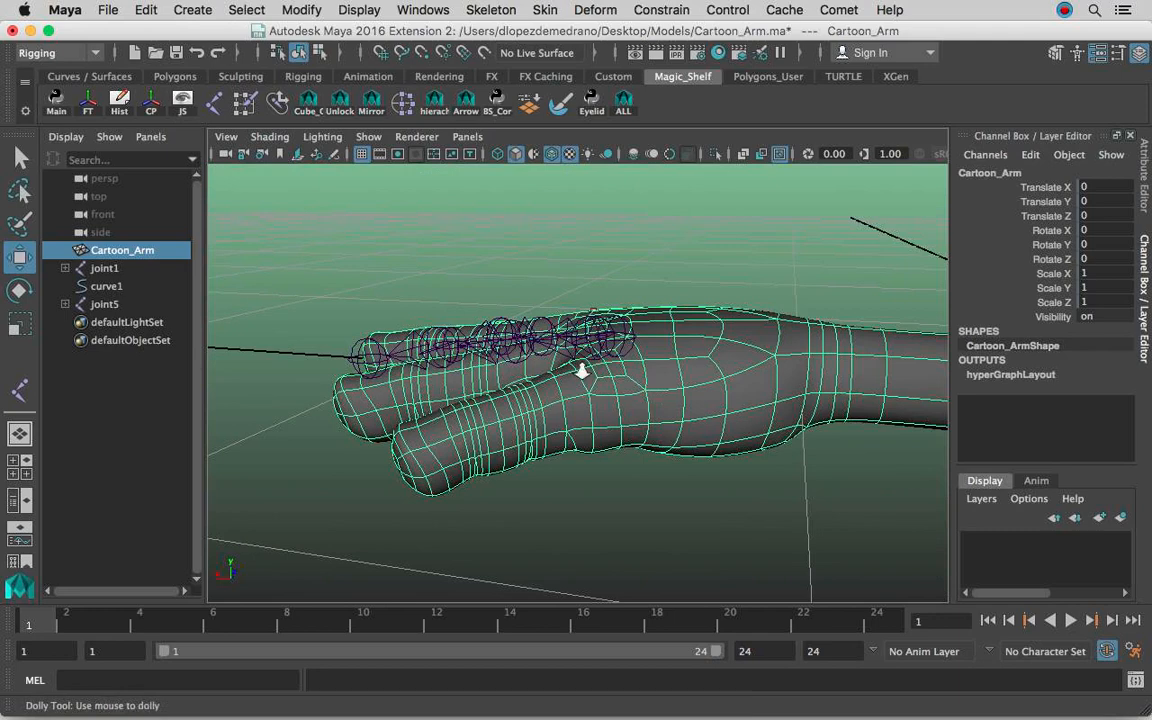
alt+right_drag(570, 371, 720, 388)
alt+drag(720, 388, 748, 381)
alt+right_drag(748, 381, 636, 384)
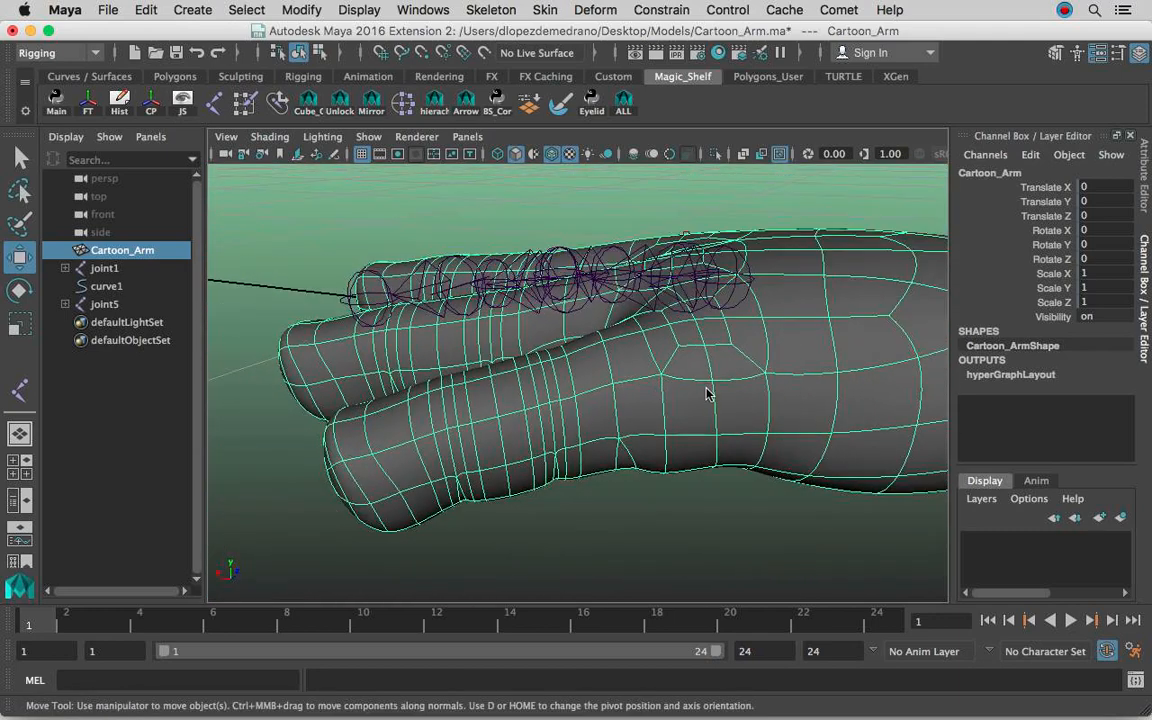
right_click(716, 381)
click(627, 184)
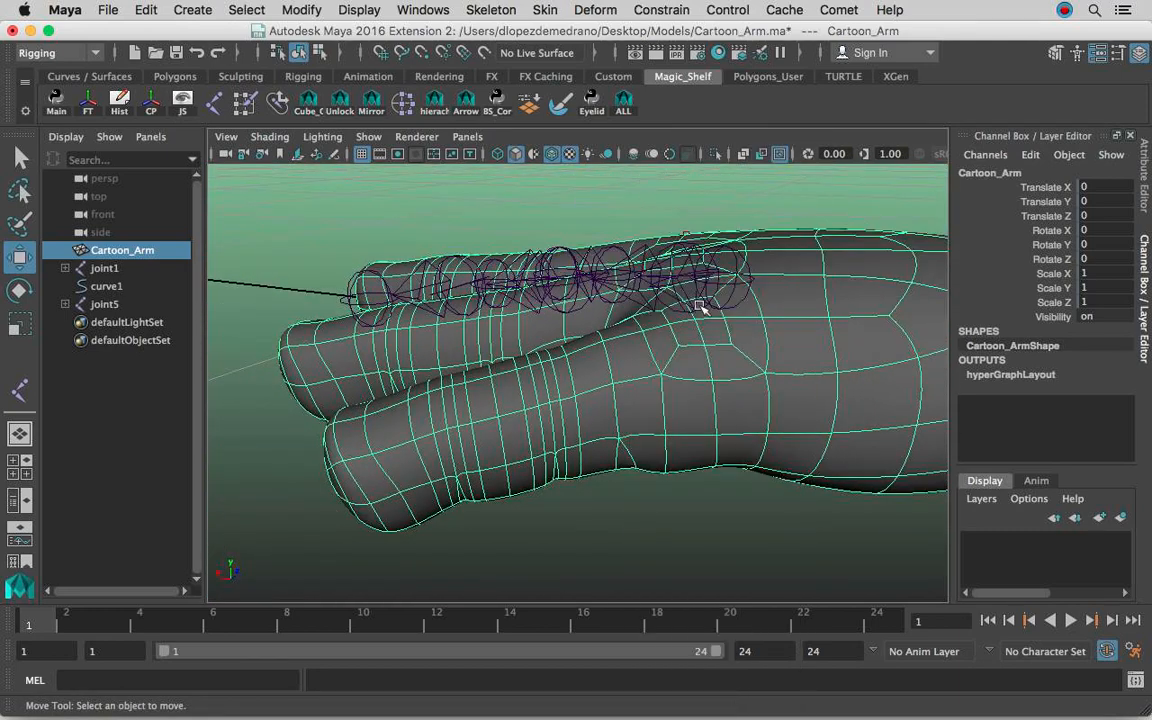
click(695, 317)
drag(358, 375, 724, 520)
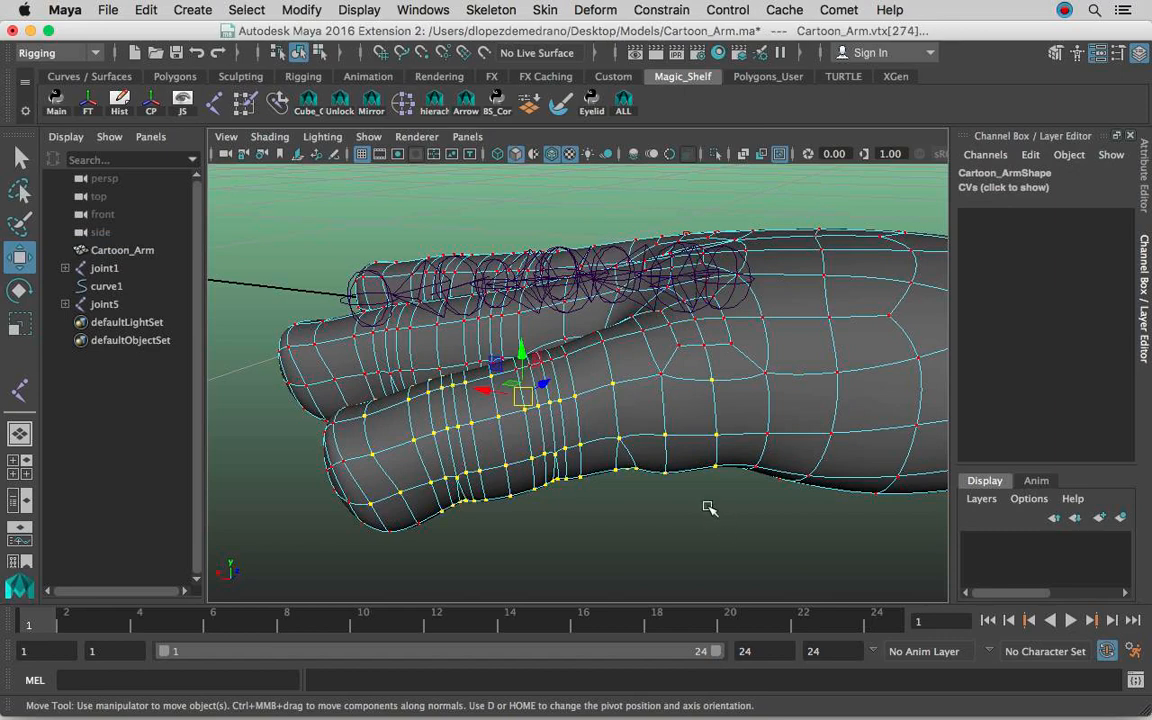
key(f)
Create a cluster deformer from opposing vertices around the little finger's base knuckle.
alt+drag(766, 431, 764, 432)
alt+middle_drag(764, 432, 590, 456)
alt+drag(626, 374, 661, 265)
click(632, 378)
shift+click(645, 299)
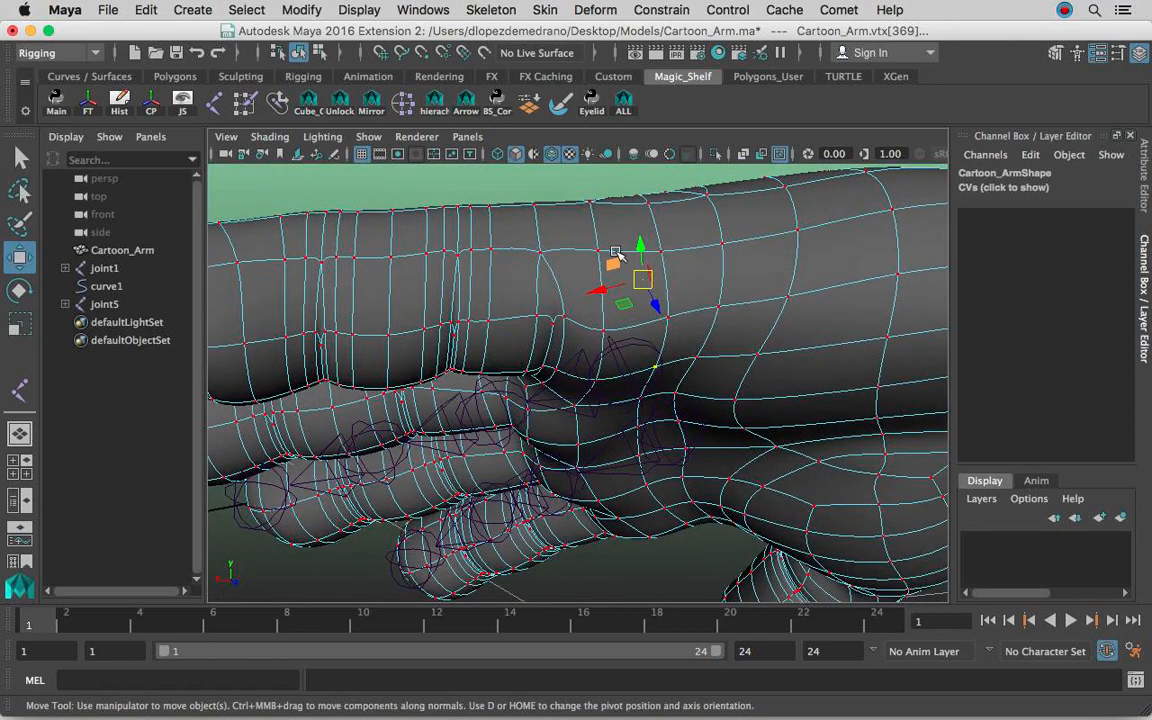
alt+drag(626, 252, 345, 260)
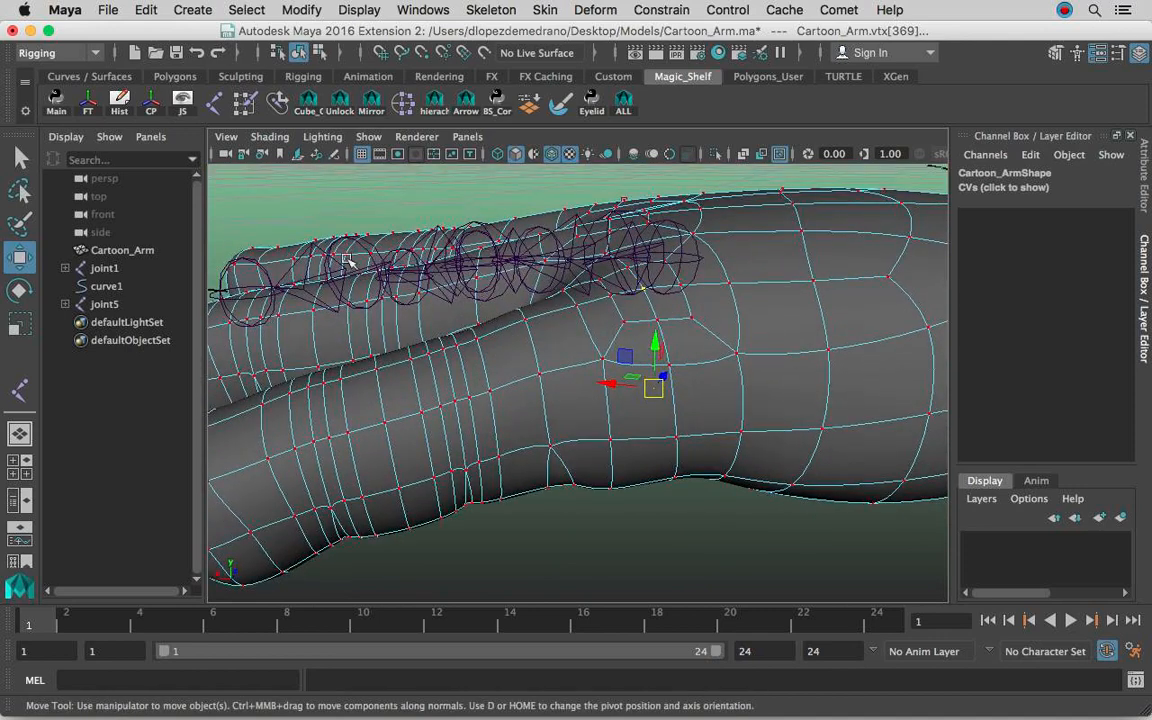
alt+drag(669, 287, 652, 206)
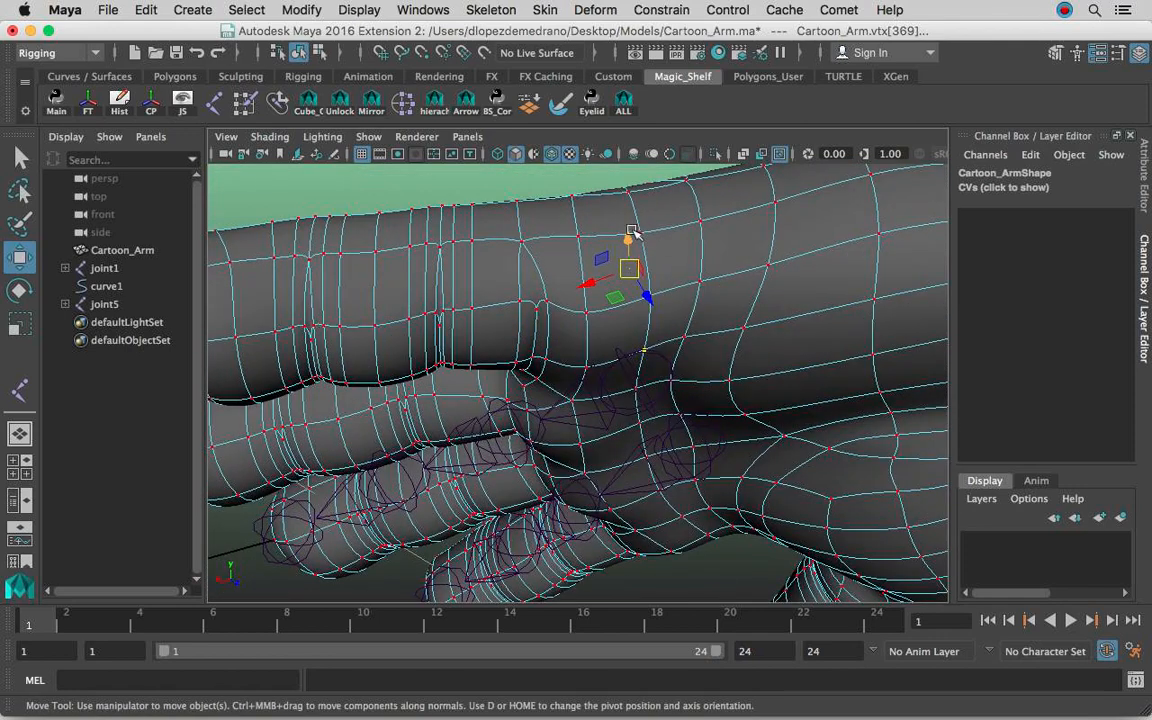
click(521, 7)
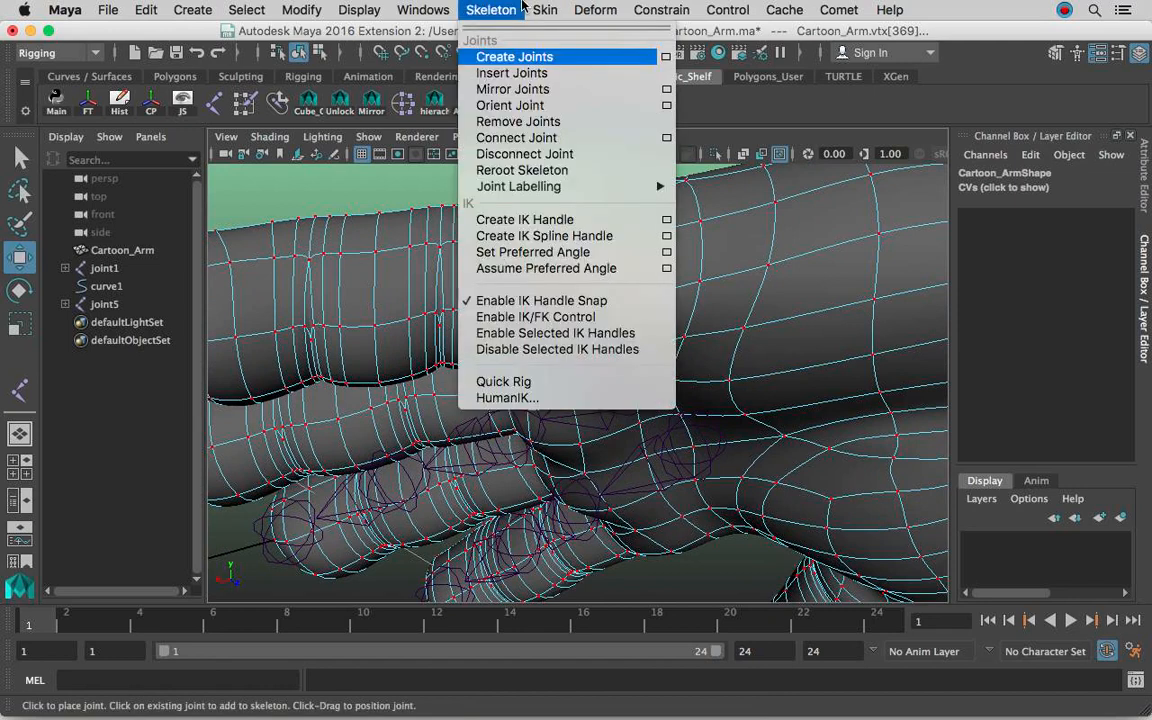
mouse_move(527, 5)
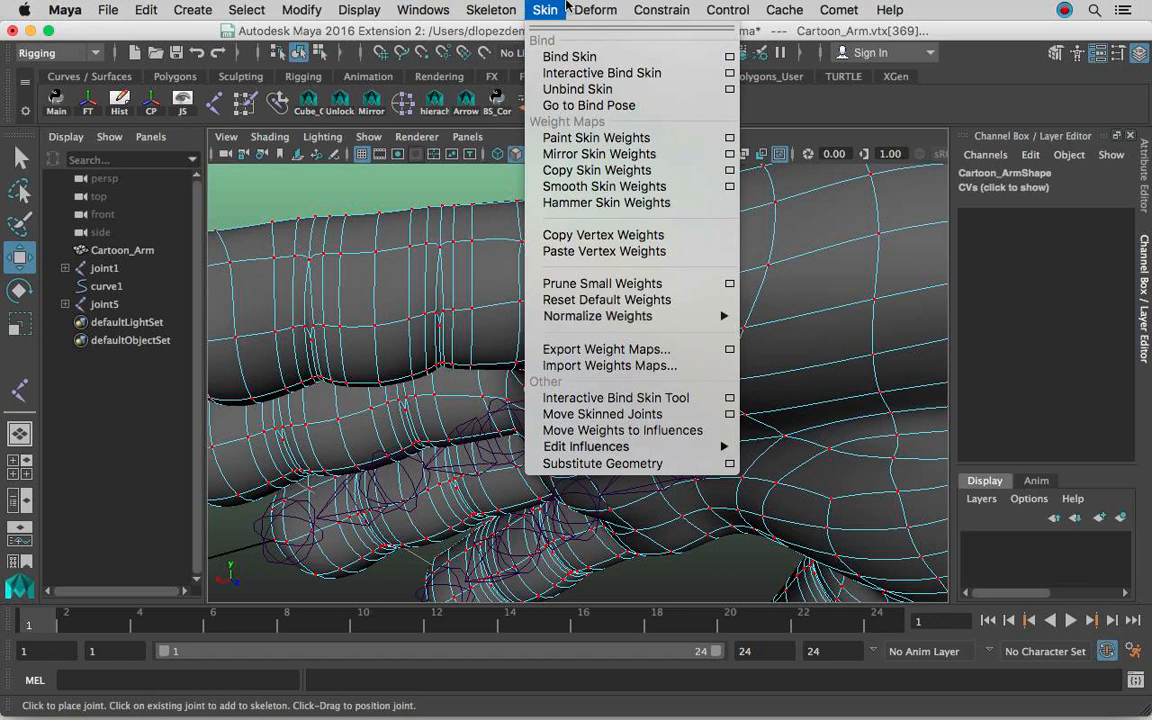
mouse_move(580, 5)
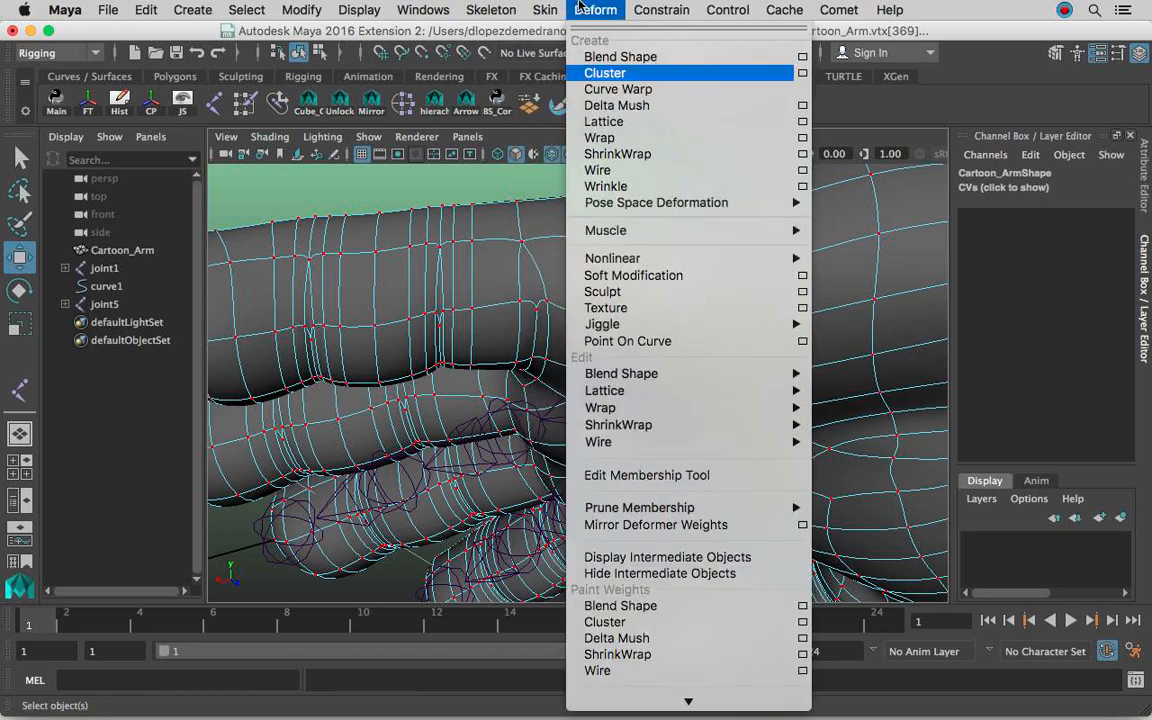
click(592, 73)
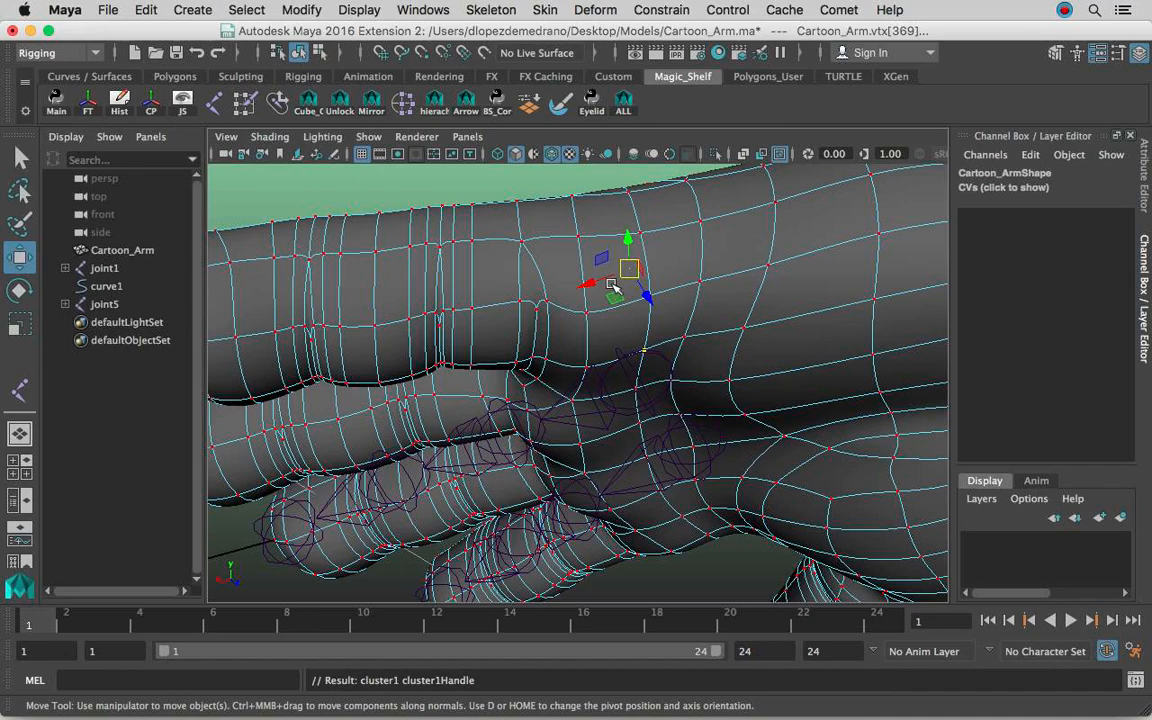
Create another cluster from opposing vertices where the little finger leaves the palm, just ahead of the knuckle cluster.
alt+drag(638, 291, 626, 319)
alt+middle_drag(578, 314, 620, 304)
alt+drag(620, 304, 607, 252)
right_drag(519, 183, 523, 126)
alt+drag(578, 252, 567, 281)
alt+drag(722, 281, 582, 348)
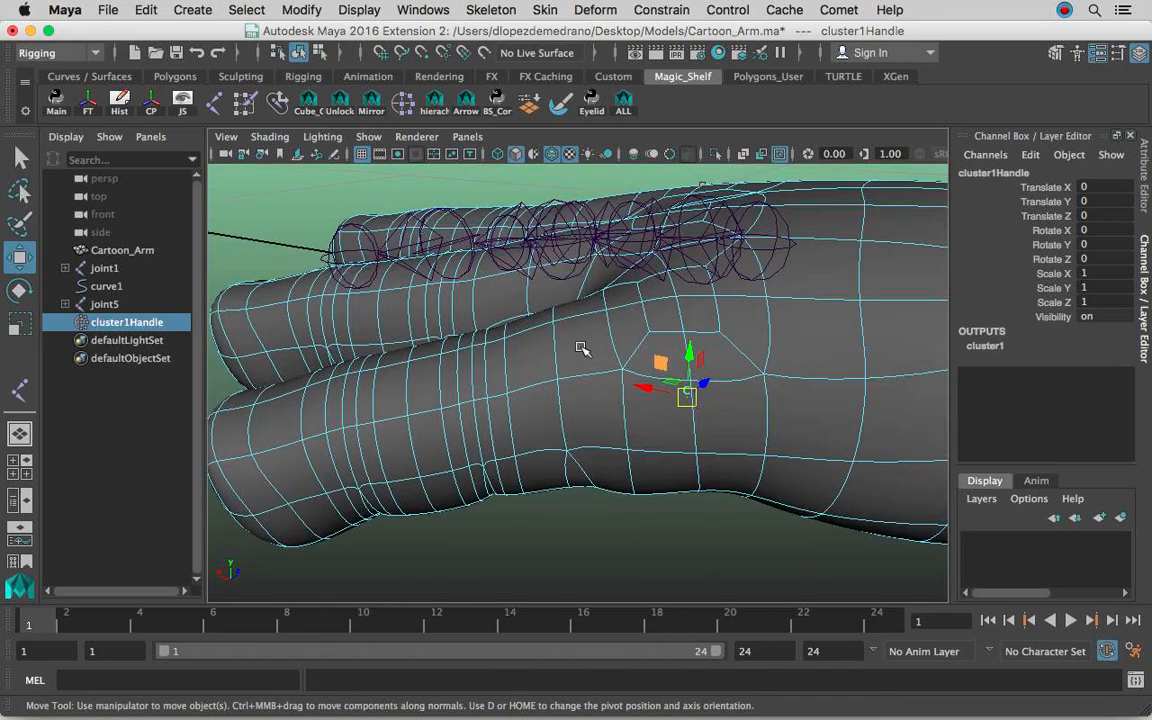
click(556, 407)
alt+drag(556, 407, 560, 290)
ctrl+right_drag(548, 257, 360, 260)
click(590, 9)
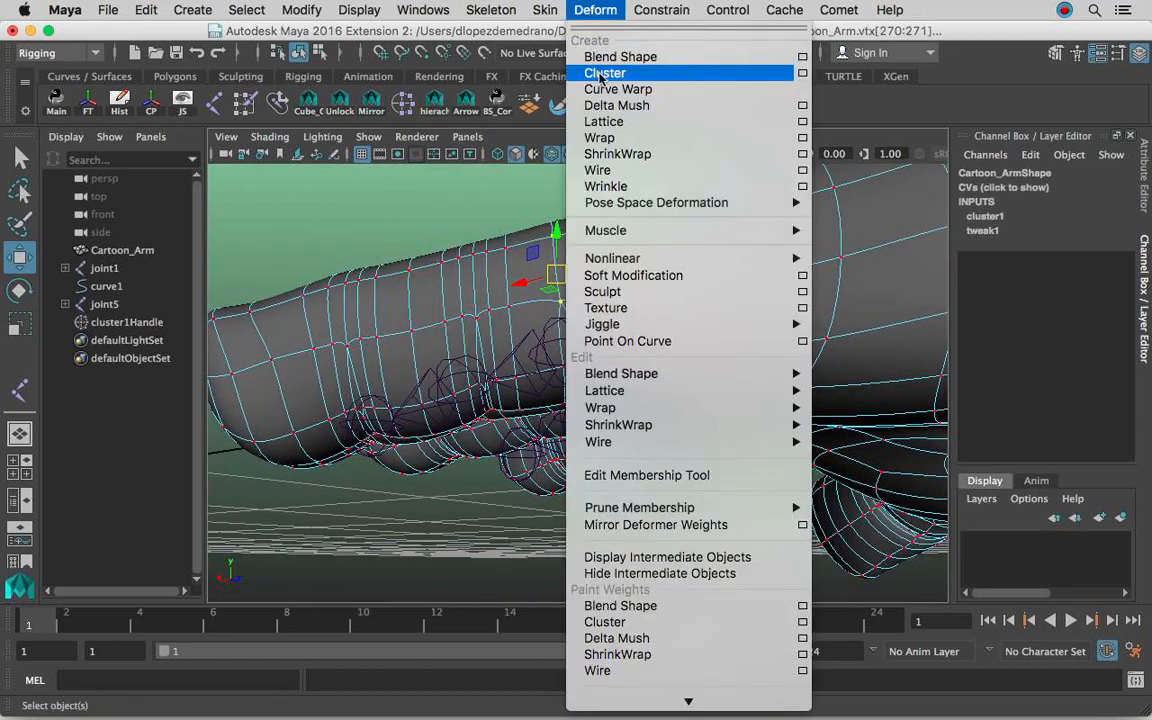
click(603, 73)
Create a cluster from opposing vertices on the little finger's middle crease loop.
alt+drag(560, 300, 602, 327)
right_drag(595, 182, 595, 154)
alt+drag(602, 273, 581, 290)
click(566, 220)
ctrl+right_drag(581, 290, 480, 285)
click(595, 10)
click(606, 75)
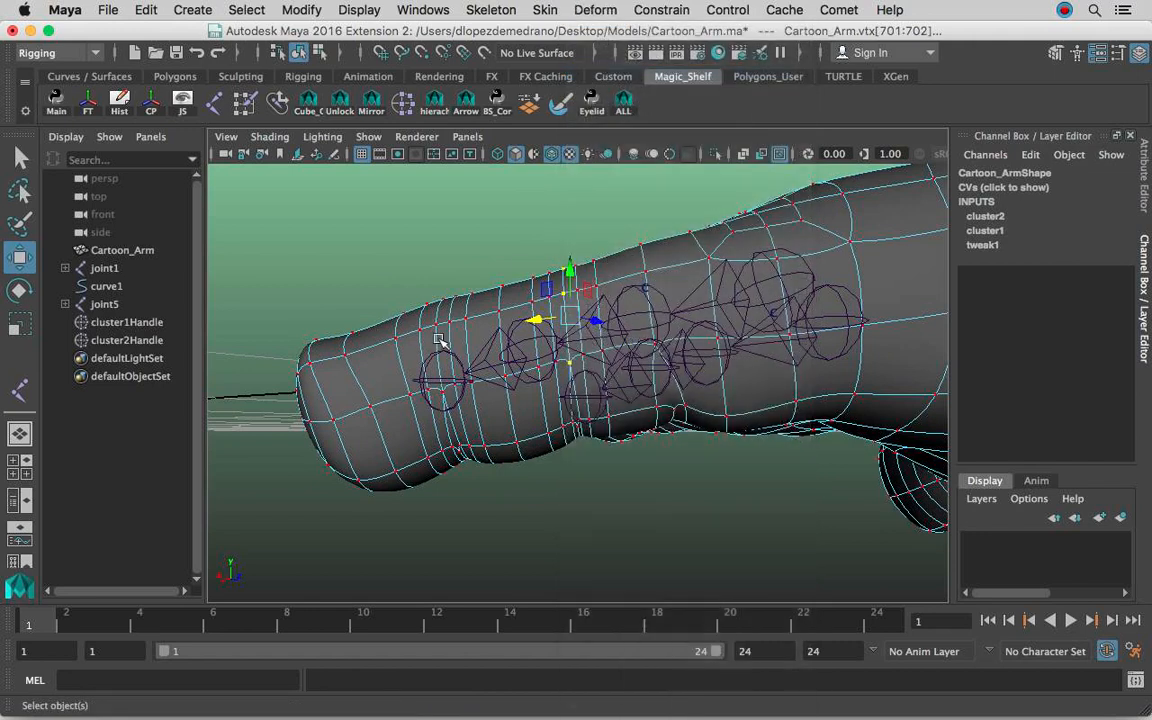
Create a cluster from opposing vertices on the crease loop nearest the little finger's tip.
alt+drag(560, 330, 489, 327)
right_drag(511, 182, 509, 137)
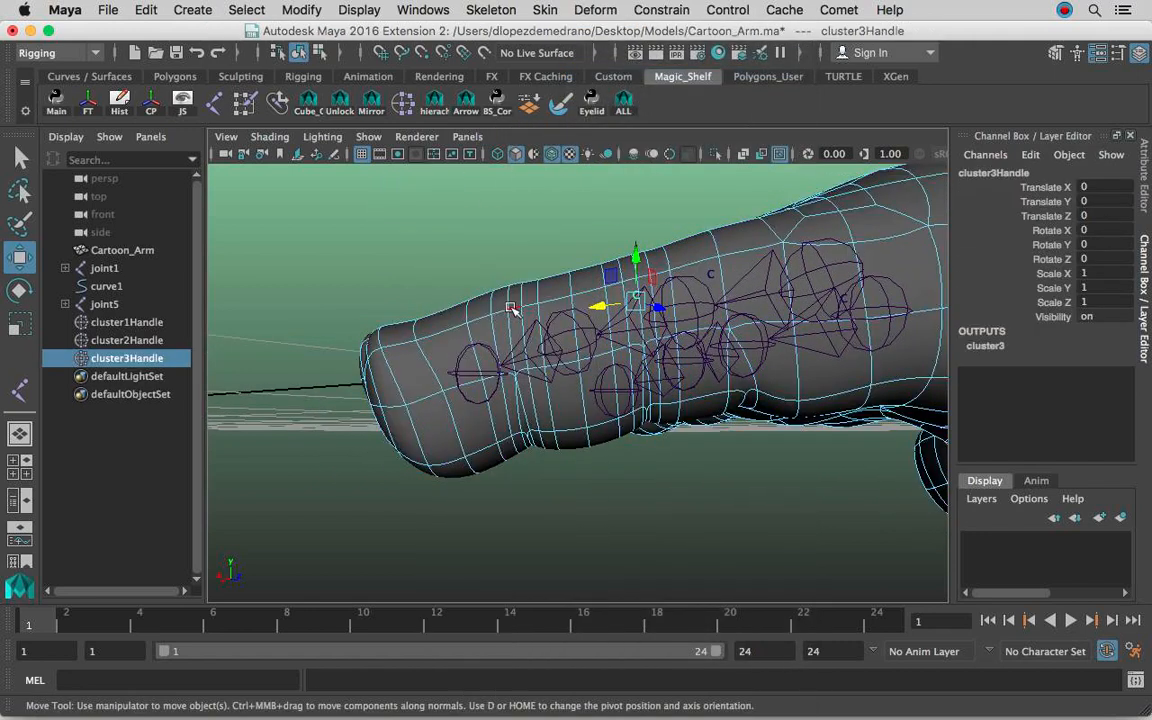
click(511, 304)
ctrl+right_drag(508, 300, 320, 302)
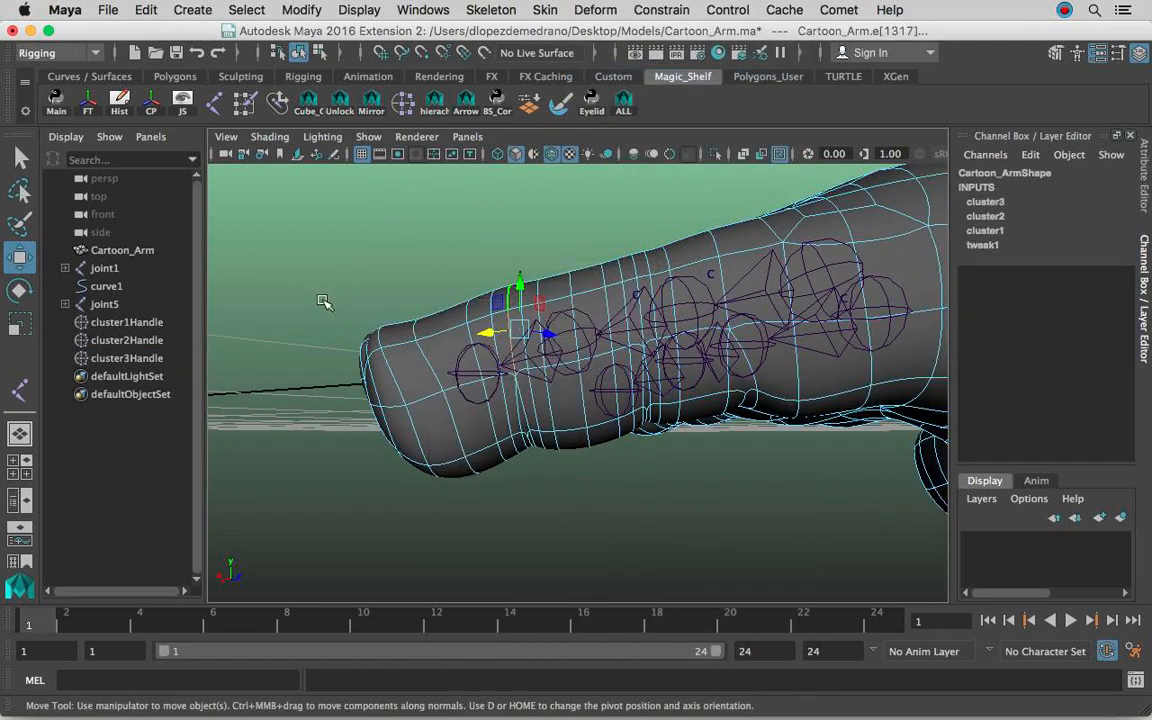
click(605, 74)
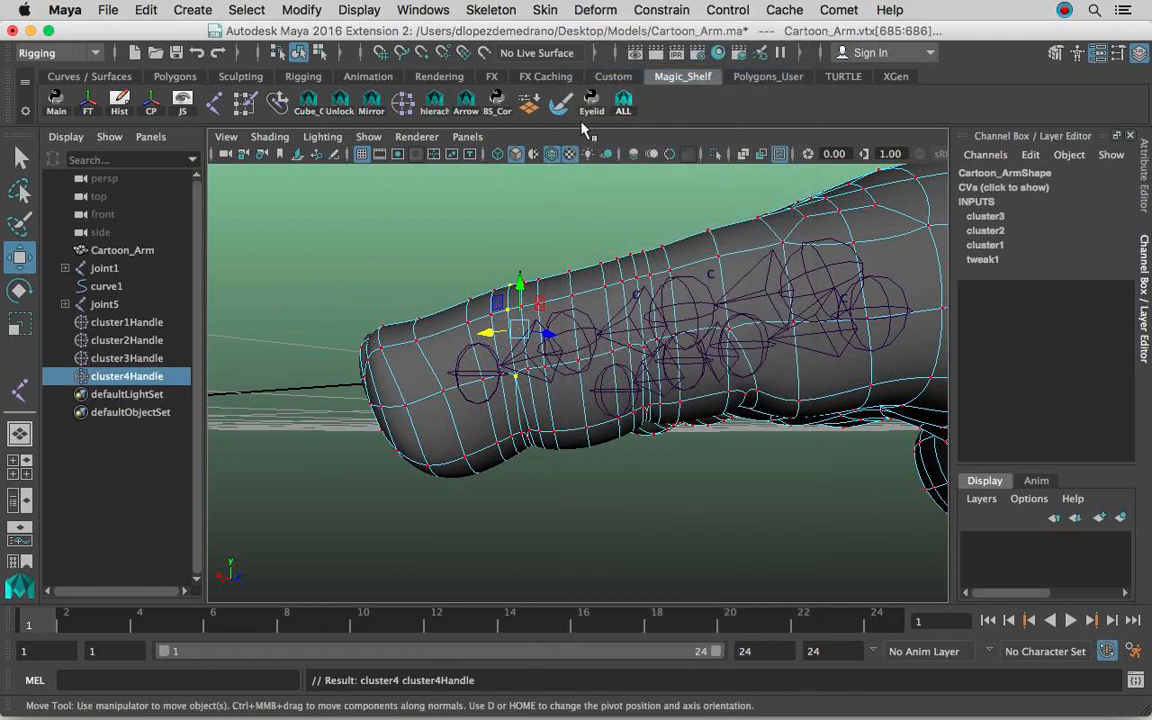
Hide polygons in the viewport and draw a four-joint chain snapped to the four cluster handles, from knuckle towards fingertip.
click(368, 137)
click(470, 180)
alt+drag(690, 330, 752, 330)
click(687, 291)
click(491, 10)
click(466, 54)
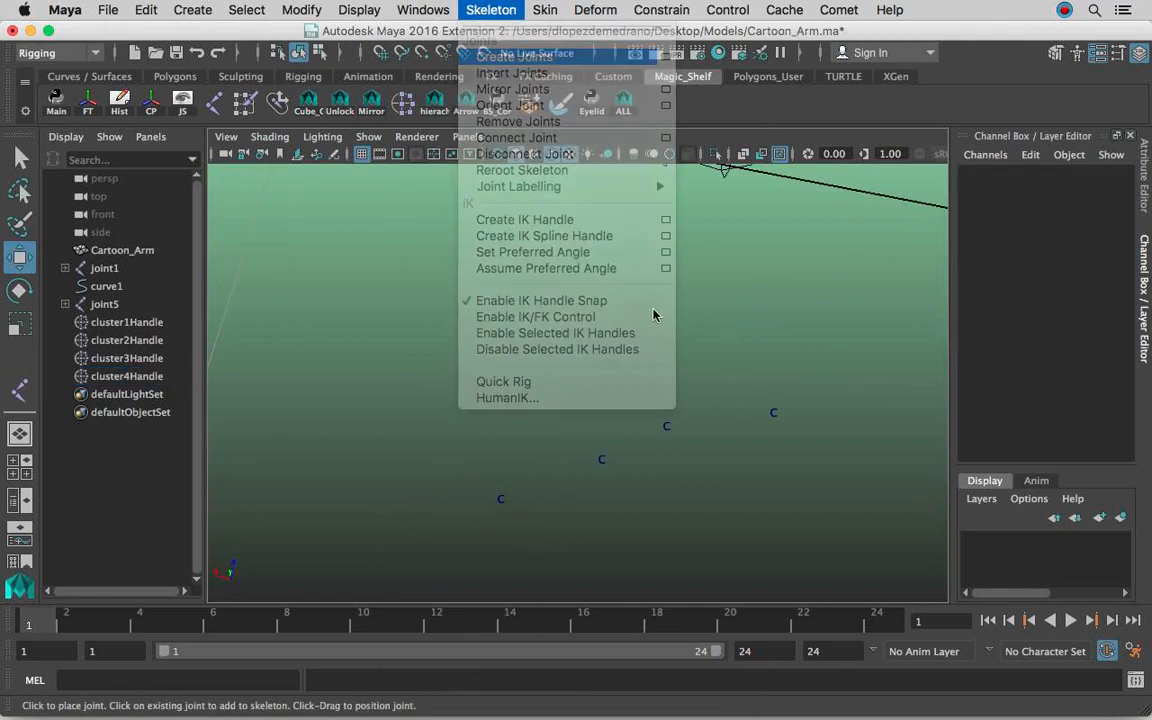
key(v)
click(774, 410)
click(666, 426)
click(601, 460)
click(501, 498)
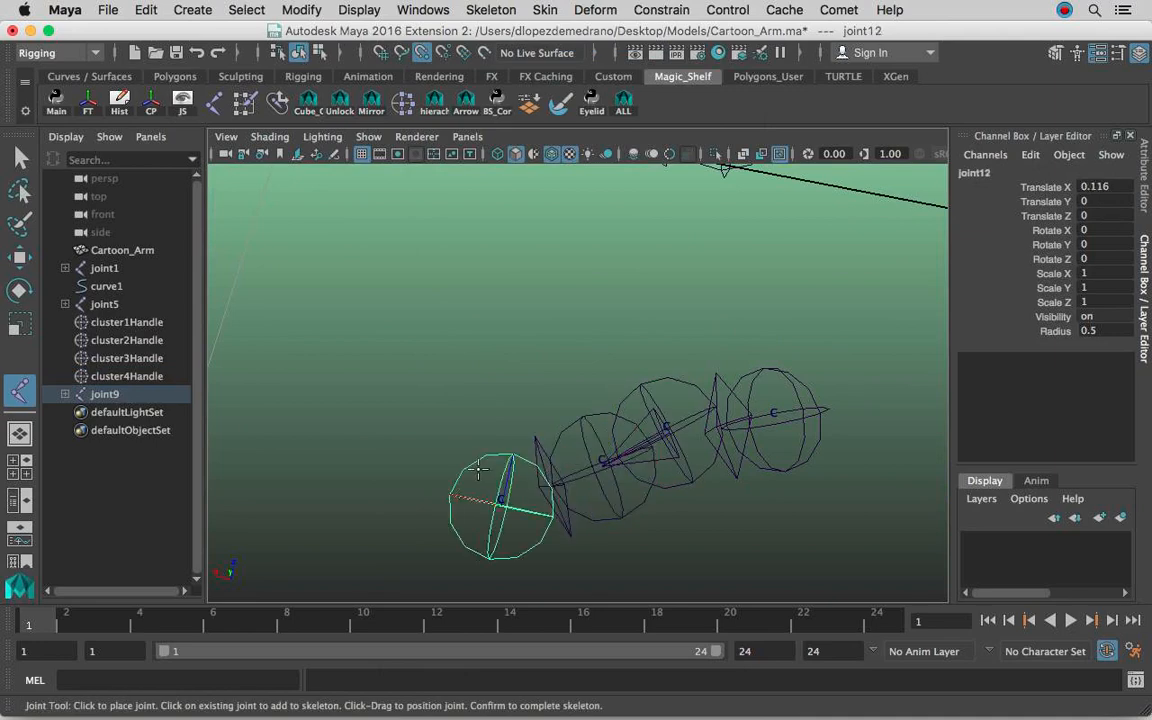
Show polygons again and finish the chain with a fifth joint at the little finger's tip.
click(368, 136)
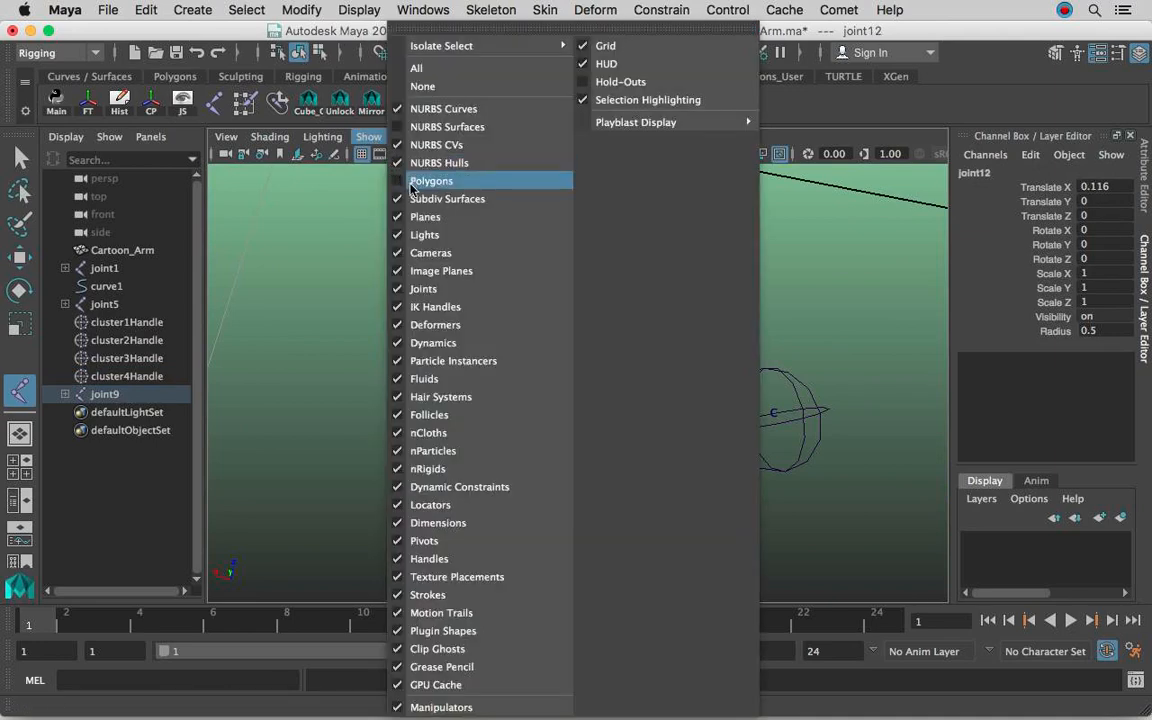
click(370, 163)
alt+drag(557, 401, 608, 408)
click(549, 457)
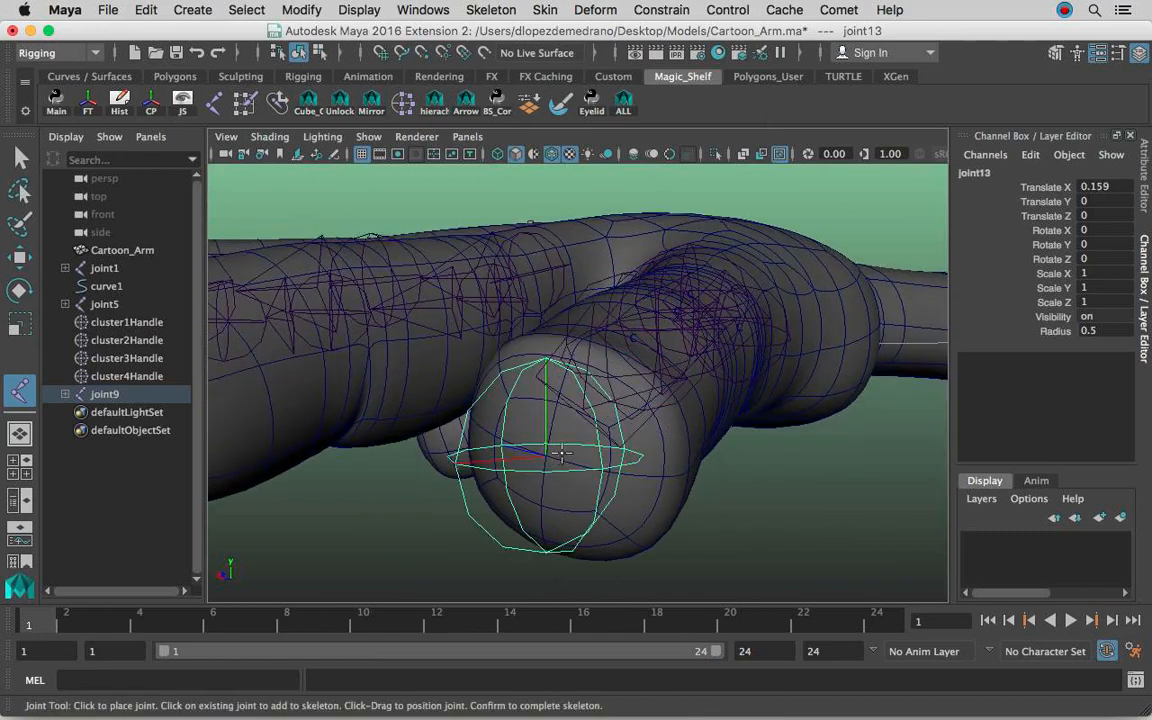
key(Return)
Remove the second joint from the little finger's chain, linking the knuckle joint straight to the middle crease joint.
scroll(720, 410, down, 3)
alt+drag(738, 397, 573, 465)
scroll(630, 368, up, 4)
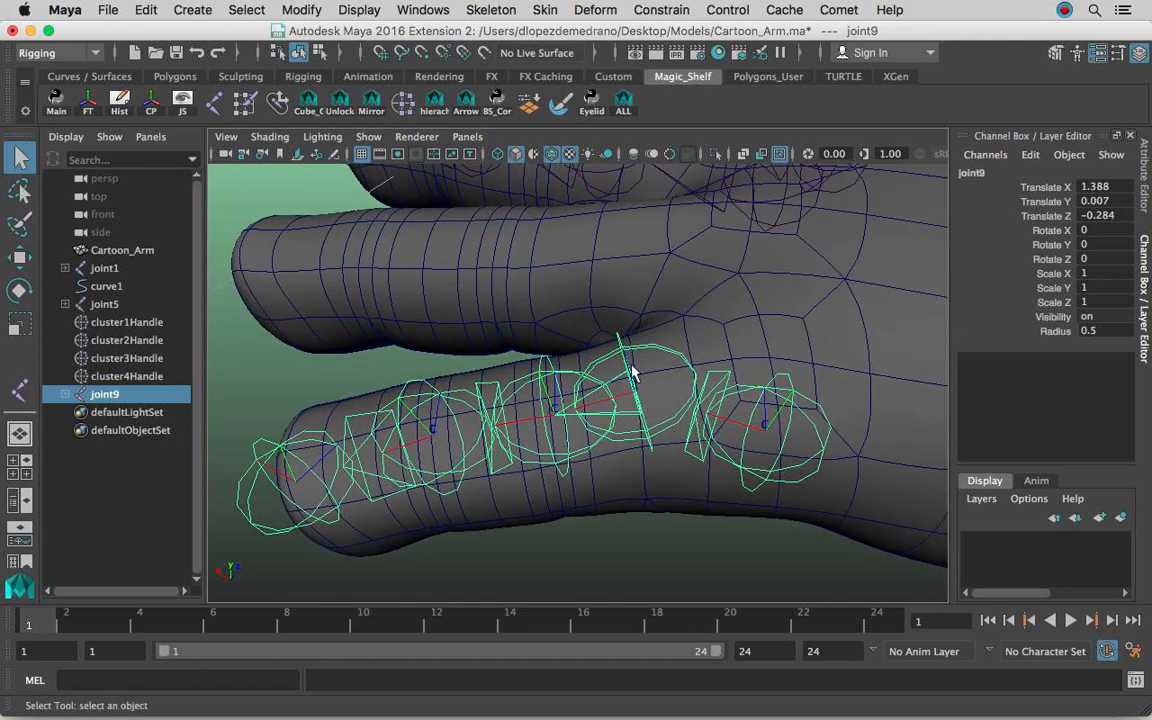
click(635, 381)
alt+drag(635, 381, 656, 360)
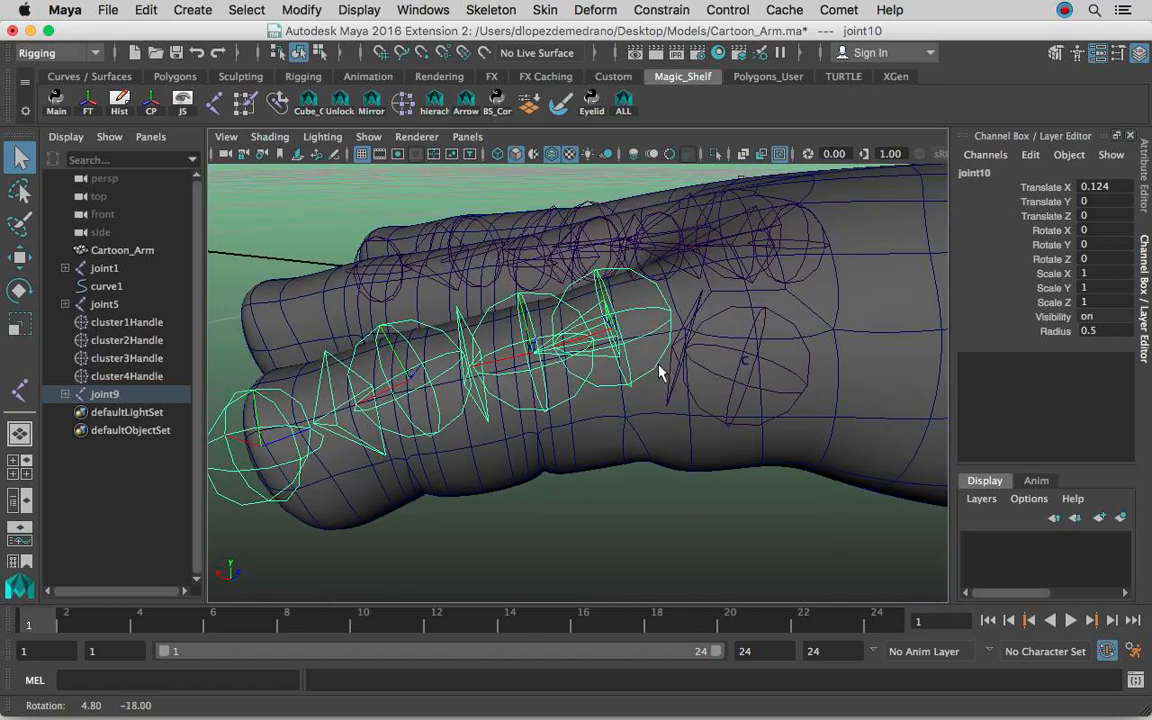
alt+drag(612, 303, 617, 368)
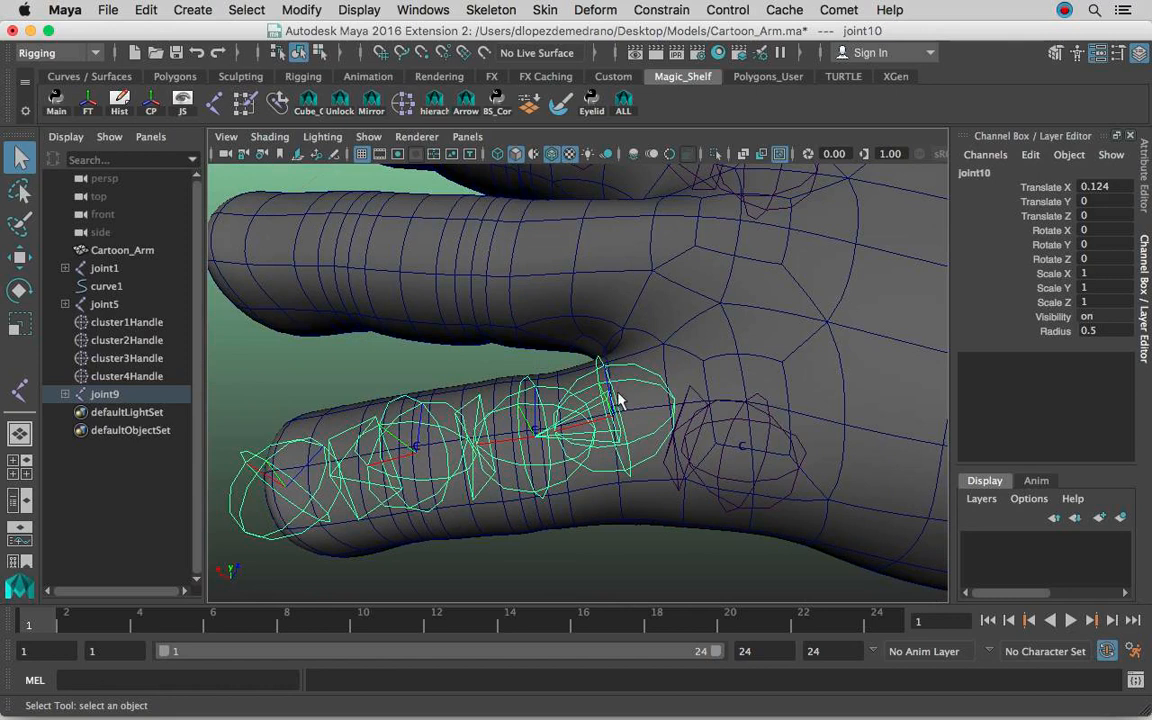
right_drag(617, 407, 681, 199)
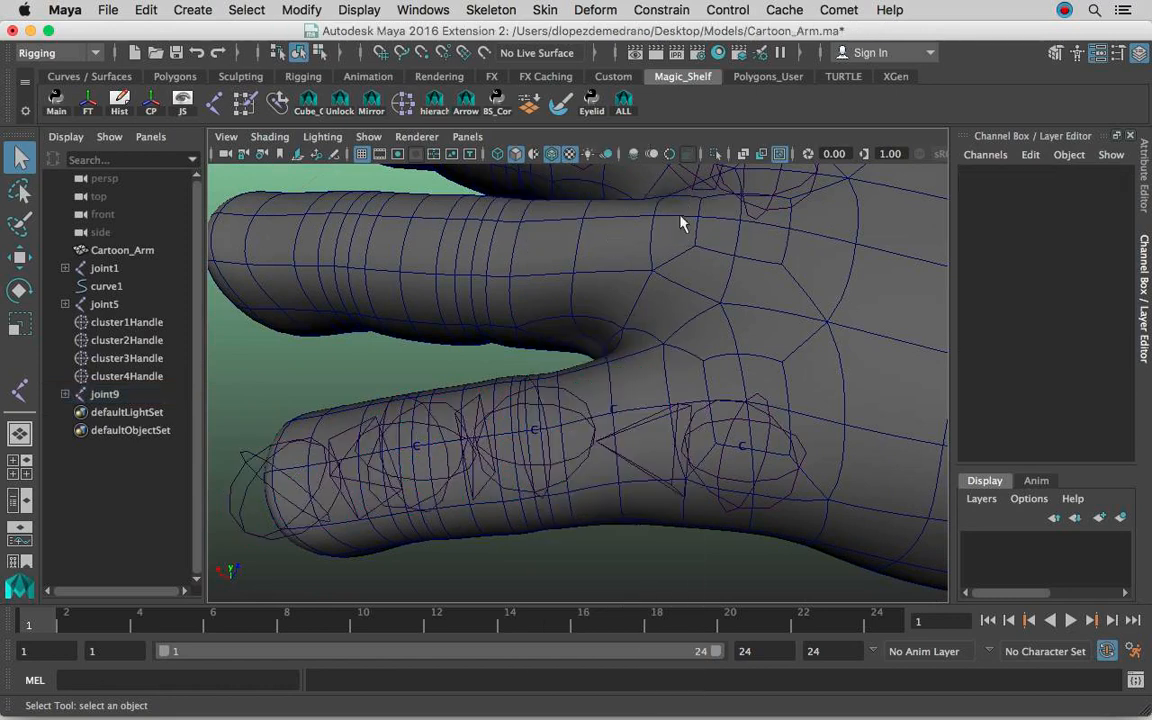
Highlight four mesh faces beside the little finger's knuckle and examine the topology between the fingers from above and below.
alt+drag(625, 455, 625, 378)
alt+middle_drag(625, 378, 606, 372)
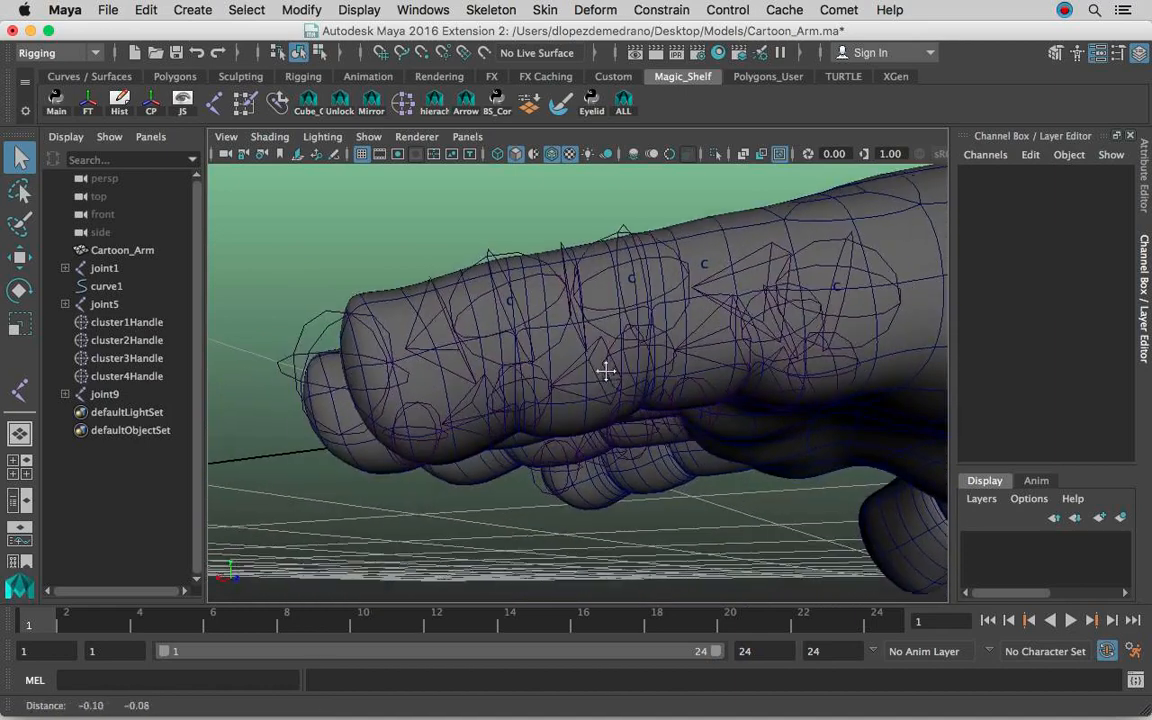
alt+drag(606, 372, 547, 393)
alt+drag(558, 345, 617, 350)
click(642, 315)
right_click(643, 310)
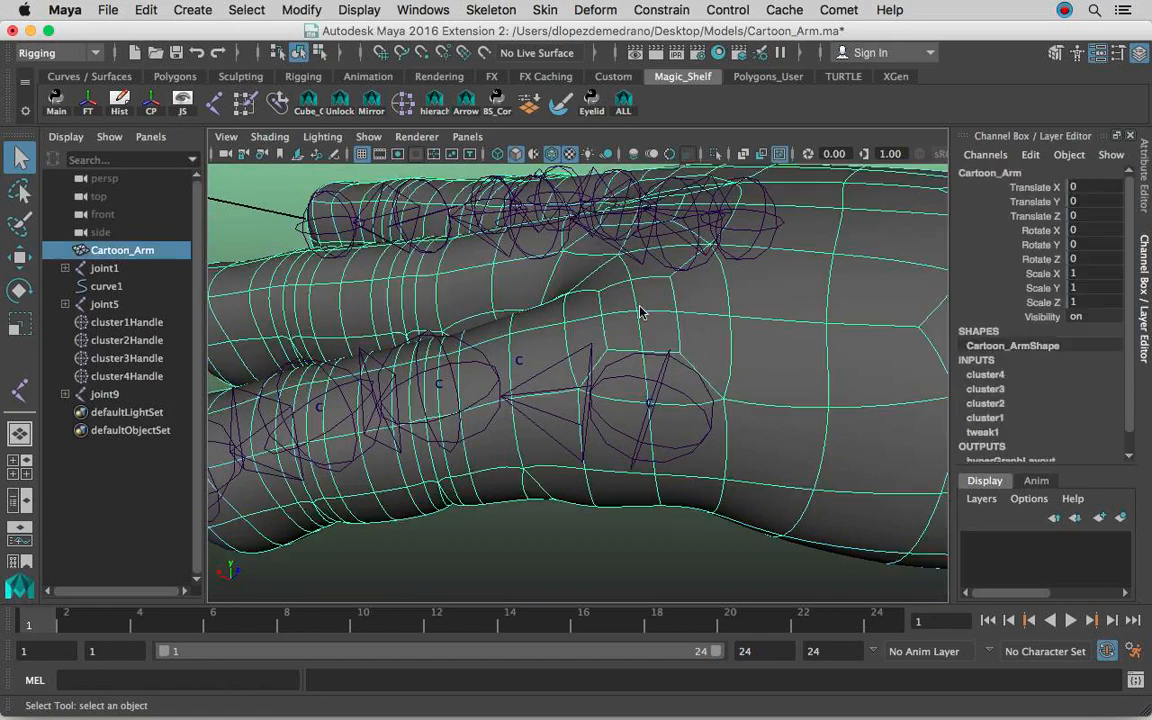
click(638, 231)
click(625, 302)
click(634, 306)
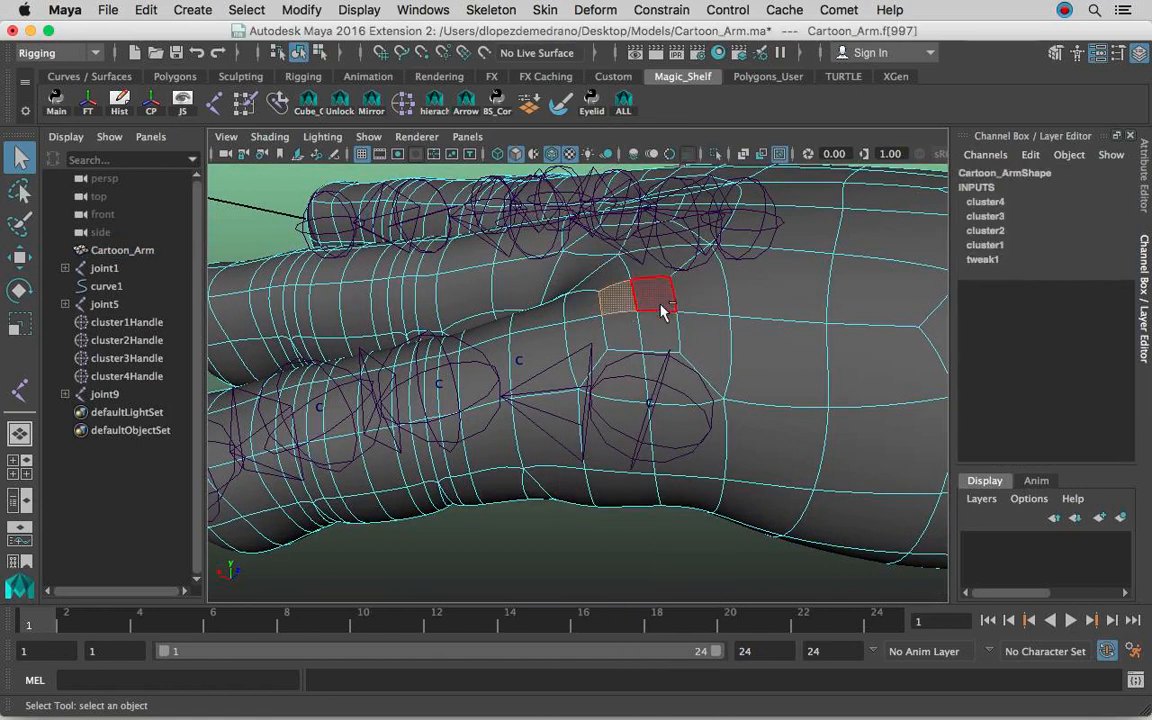
shift+click(661, 301)
shift+click(657, 326)
shift+click(631, 329)
alt+drag(647, 342, 555, 360)
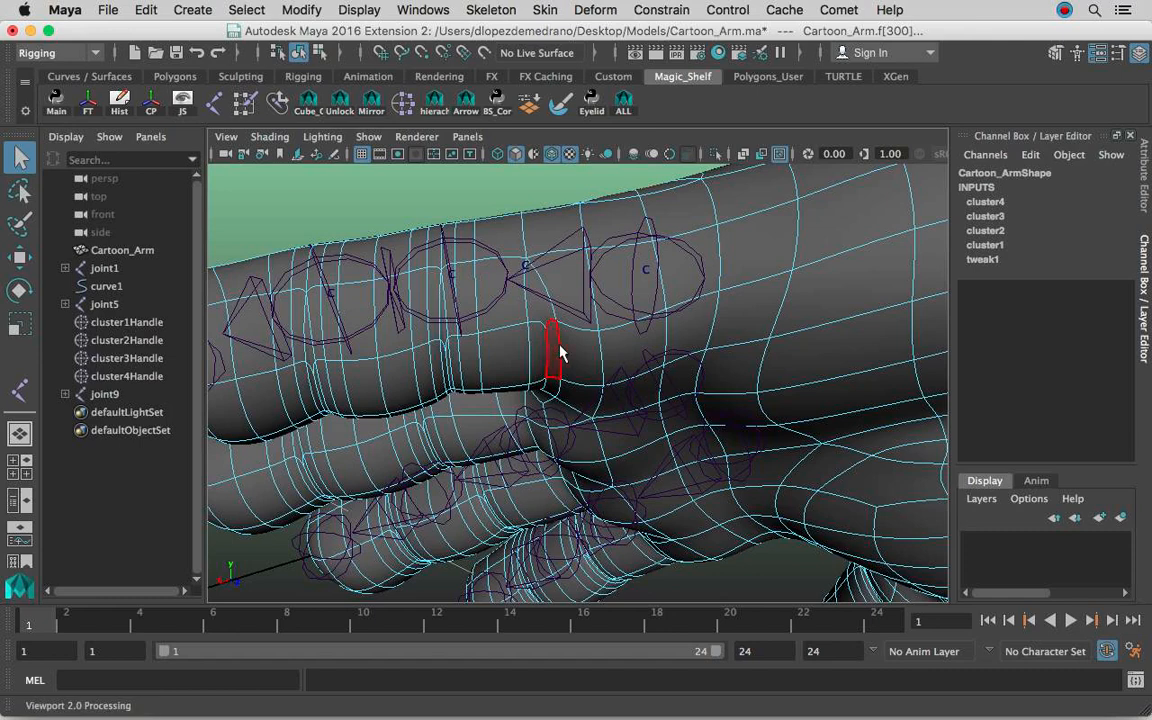
alt+drag(630, 334, 643, 406)
mouse_move(680, 237)
right_down()
mouse_move(762, 175)
mouse_move(682, 238)
right_up()
right_drag(774, 338, 862, 158)
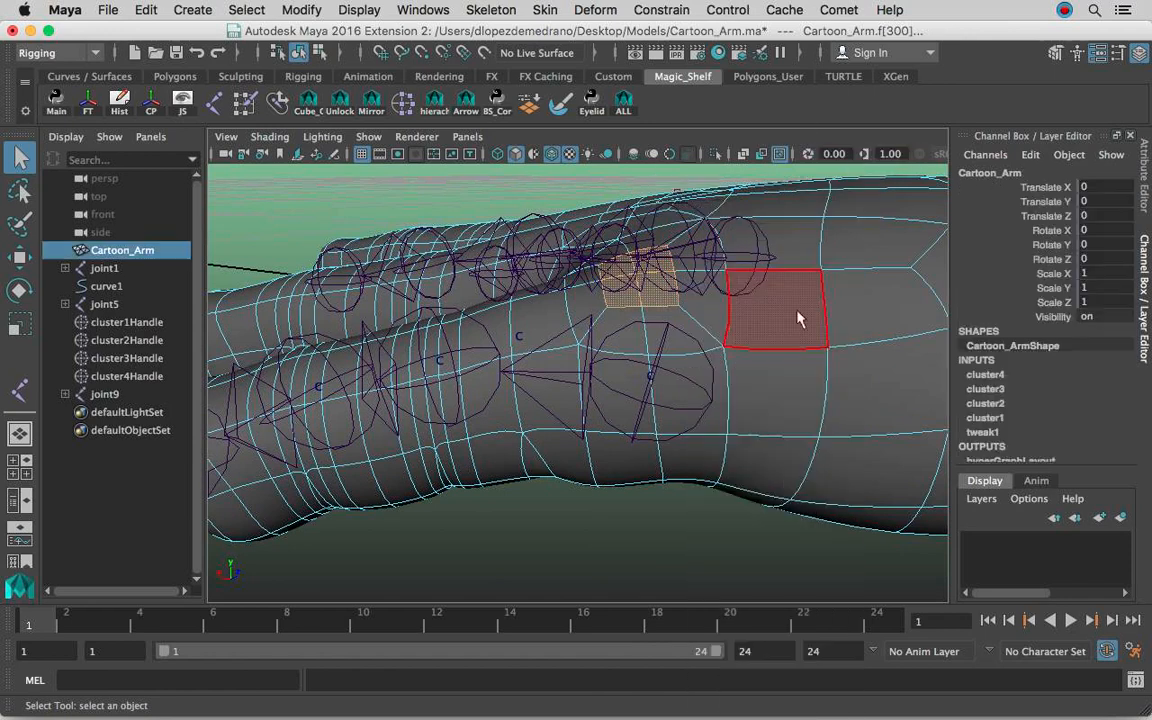
Select the little finger's joints and examine their placement inside the mesh from the side, below and above.
click(643, 406)
key(w)
drag(657, 343, 655, 290)
alt+drag(556, 355, 574, 302)
click(576, 326)
alt+right_drag(574, 302, 648, 338)
alt+drag(591, 337, 557, 332)
alt+right_drag(644, 321, 527, 331)
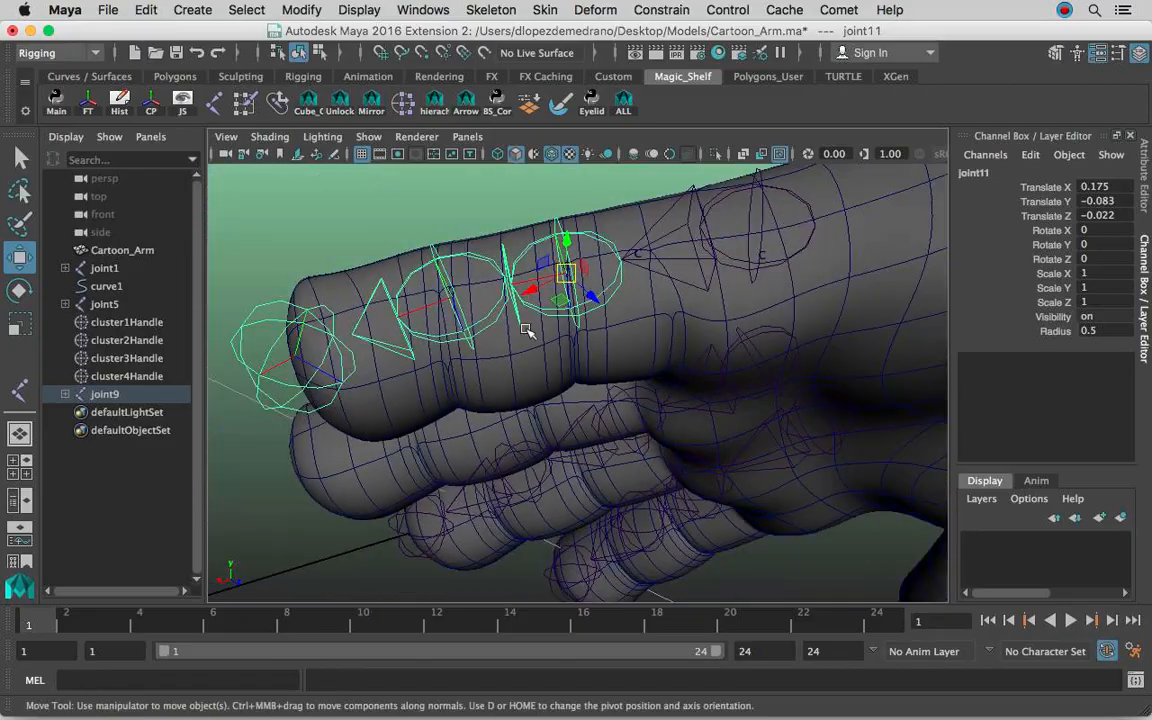
alt+drag(594, 301, 617, 362)
alt+drag(540, 328, 466, 411)
click(488, 400)
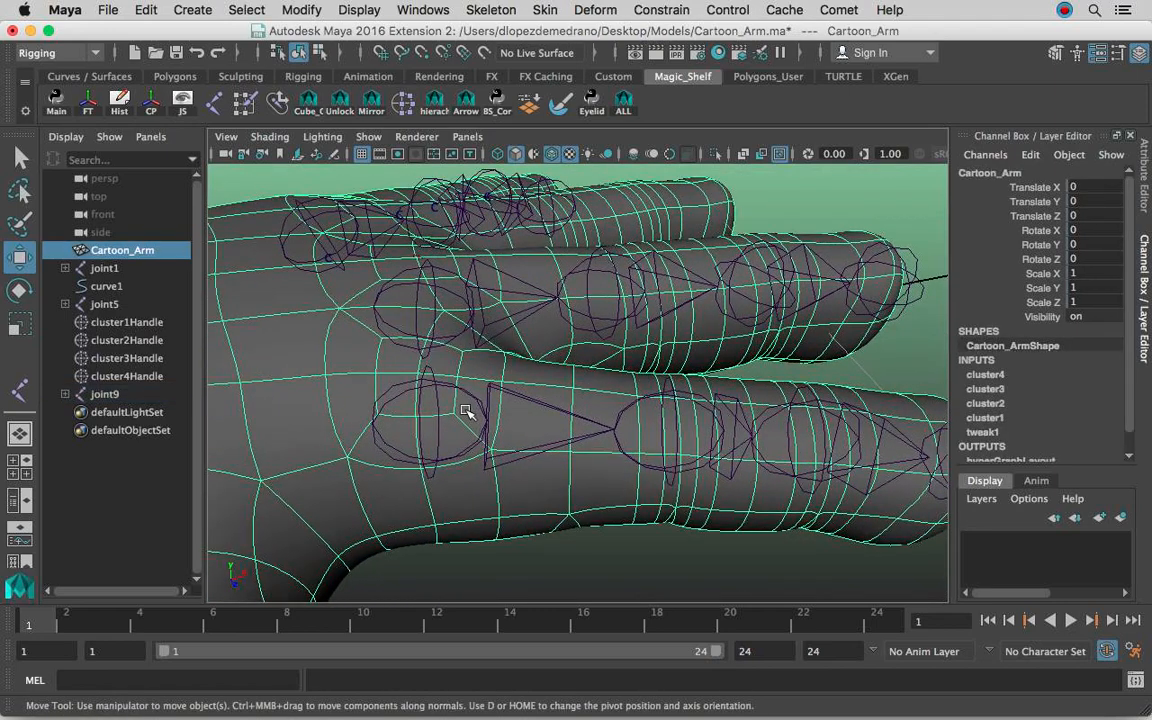
Examine the three finished finger chains and the ring finger without joints from above, in front and low angles.
mouse_move(641, 430)
alt+mouse_down()
mouse_move(630, 363)
mouse_move(573, 302)
mouse_move(579, 390)
mouse_move(632, 453)
alt+mouse_up()
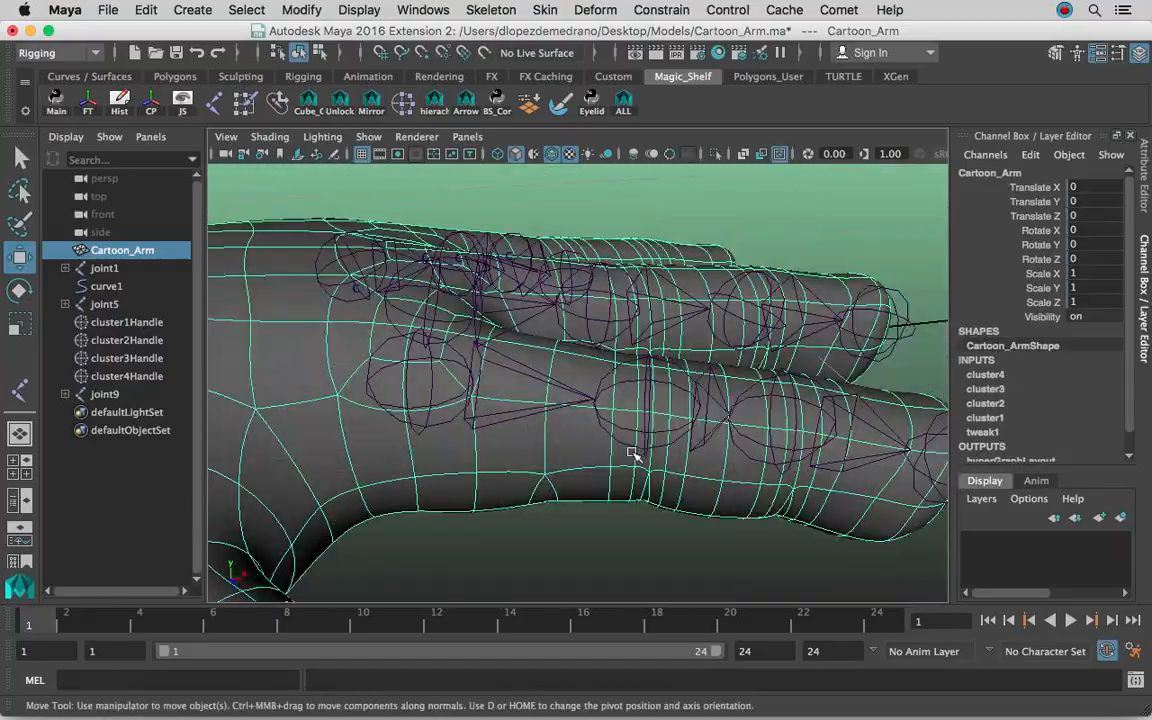
click(650, 414)
alt+drag(650, 416, 673, 485)
alt+middle_drag(673, 485, 599, 449)
alt+drag(599, 449, 550, 417)
click(773, 455)
alt+right_drag(773, 455, 680, 404)
alt+drag(680, 404, 485, 383)
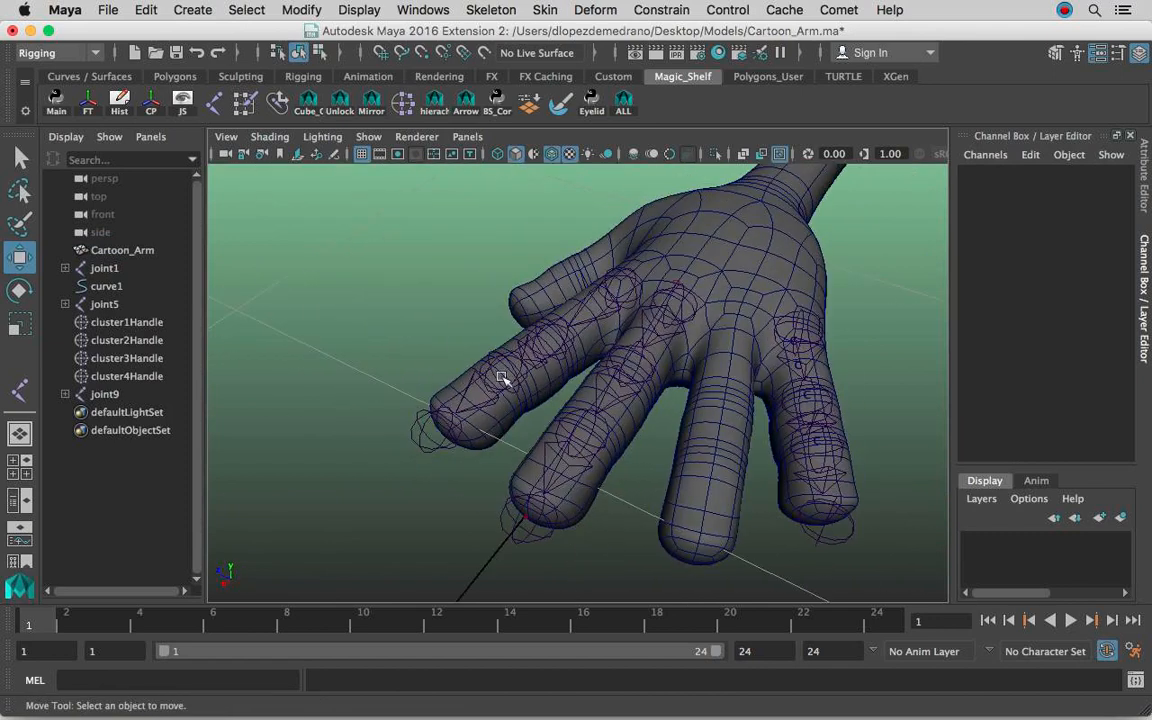
alt+drag(561, 364, 638, 387)
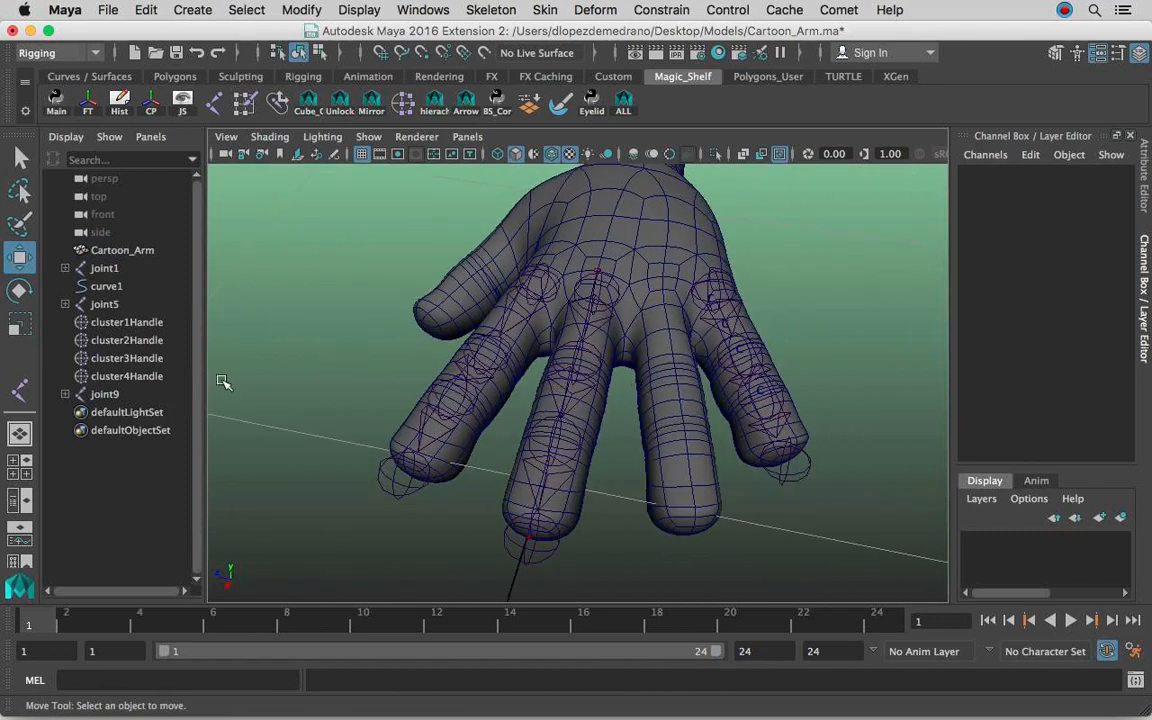
alt+drag(533, 527, 541, 529)
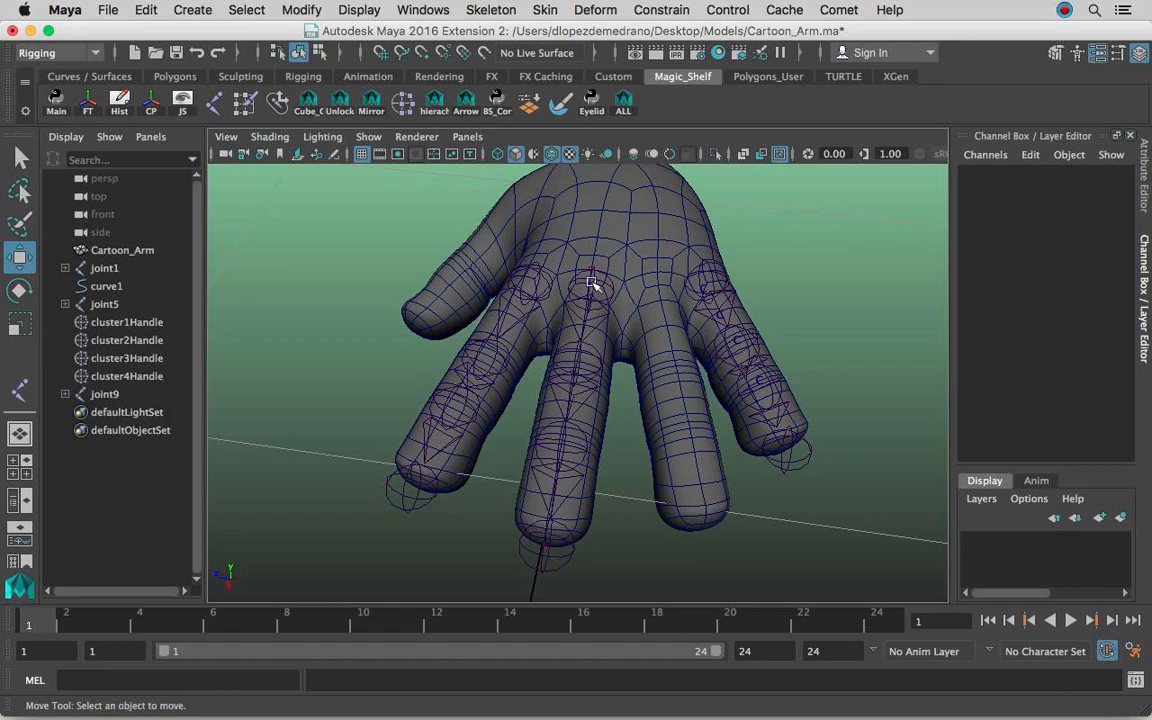
alt+right_drag(575, 266, 600, 255)
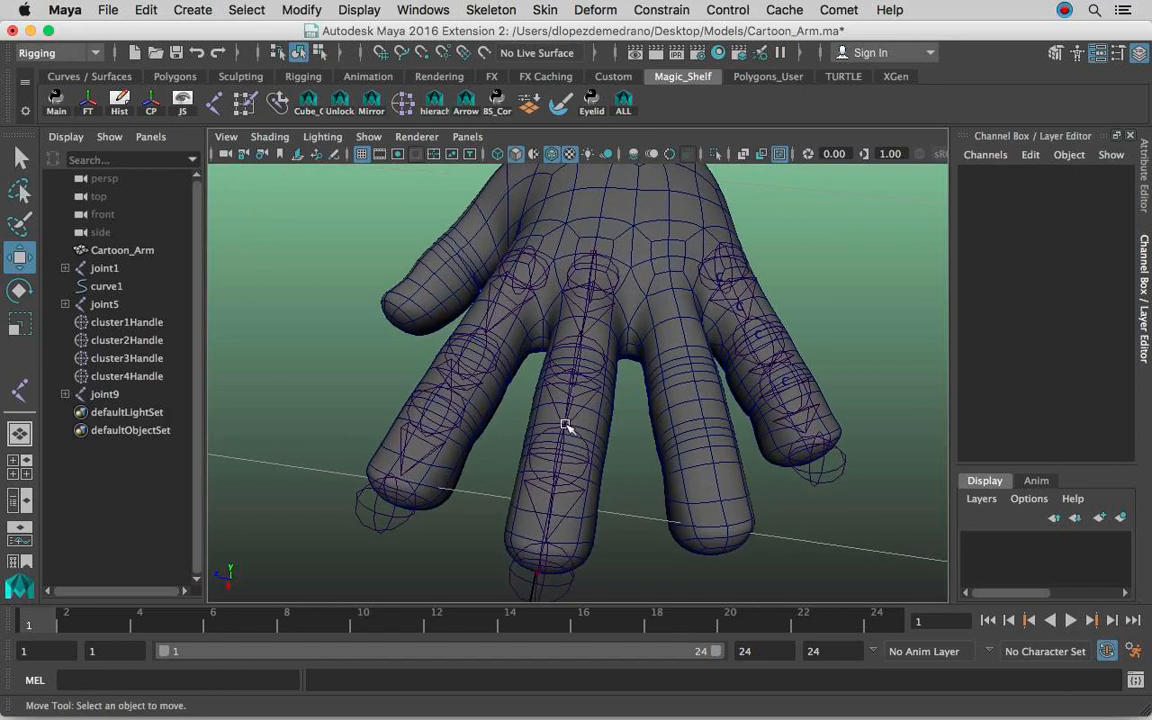
alt+drag(708, 373, 575, 358)
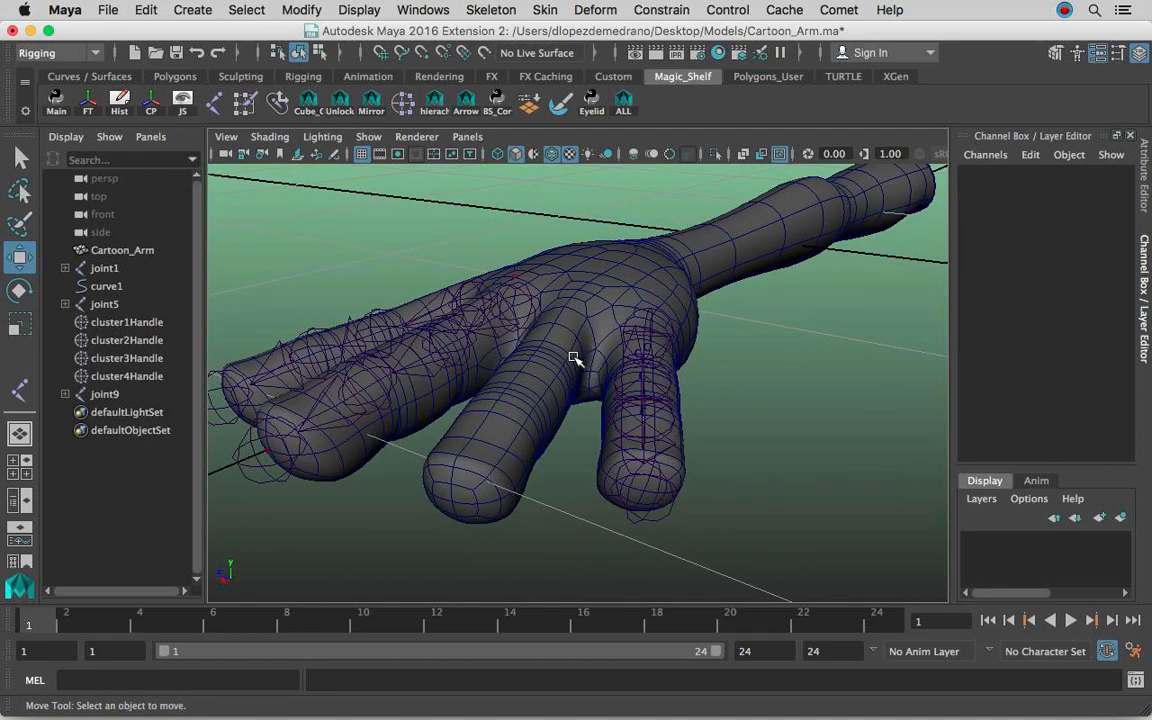
alt+right_drag(581, 354, 680, 309)
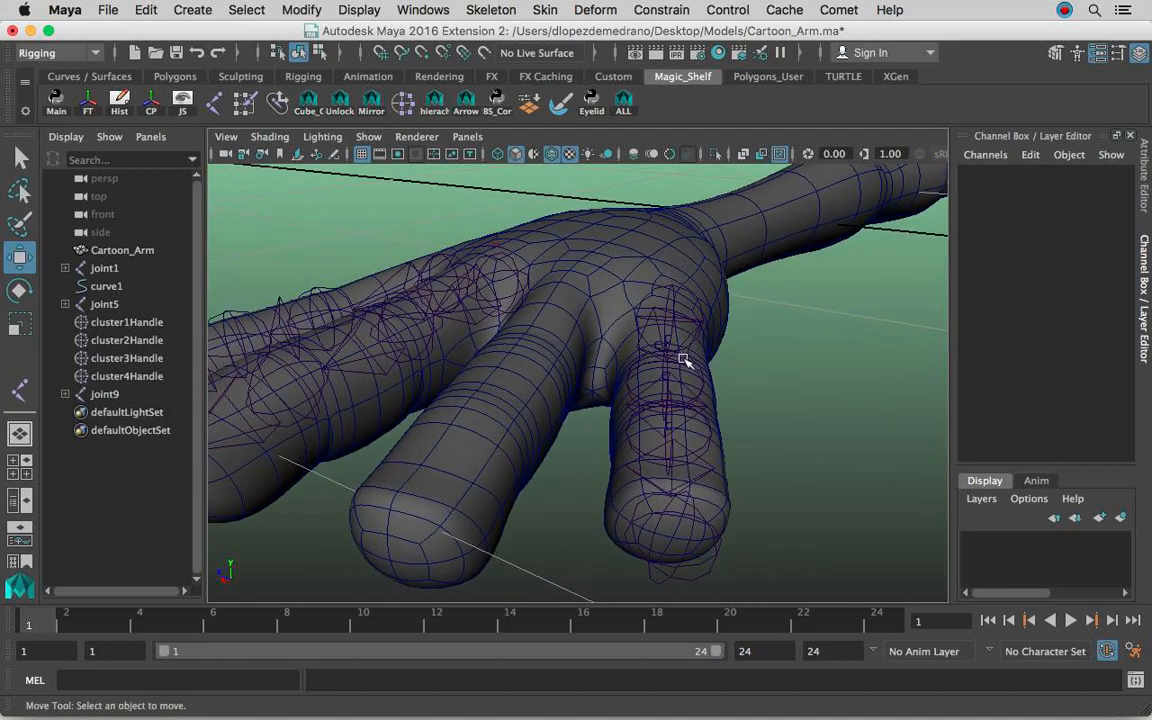
alt+drag(680, 352, 668, 332)
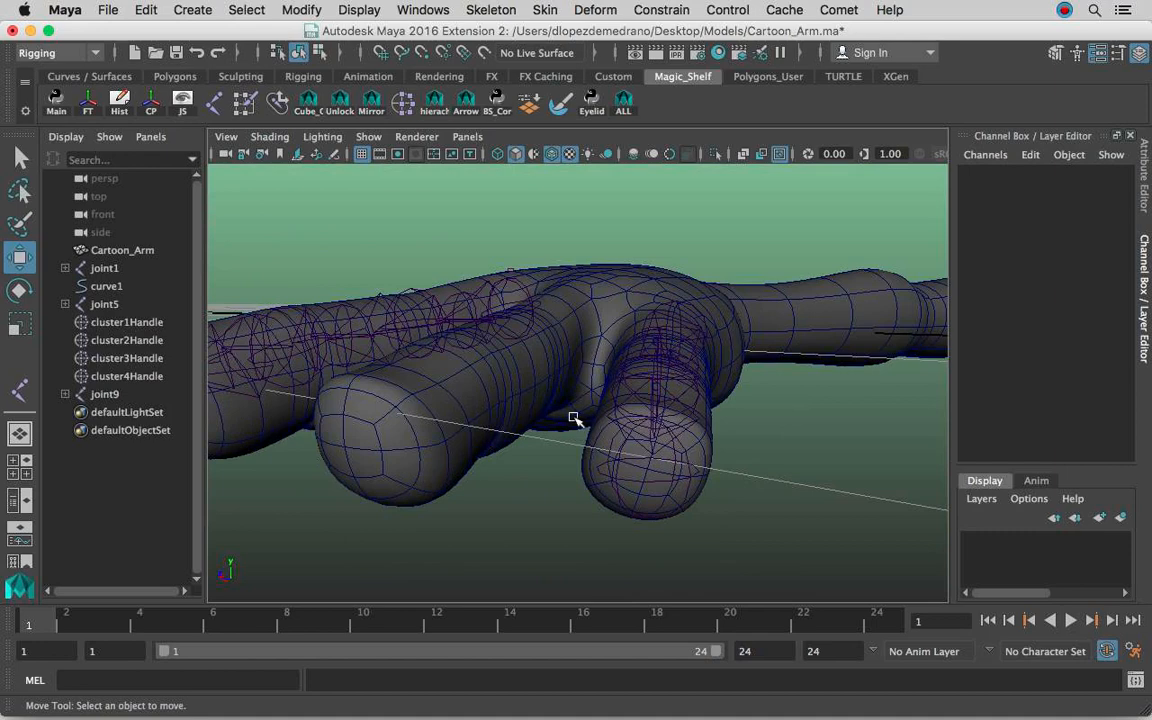
alt+drag(440, 360, 321, 339)
scroll(321, 339, down, 4)
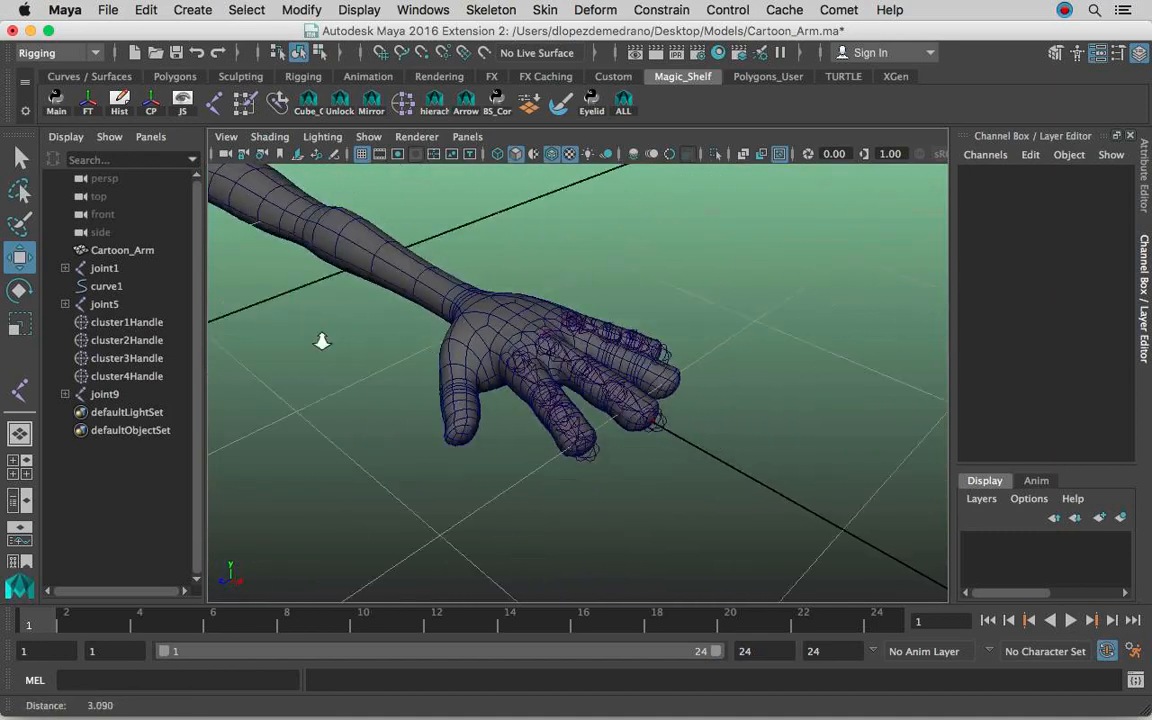
Select the existing guide curve and the index and little fingers' root joints to compare how they follow their fingers.
click(128, 286)
scroll(656, 360, up, 8)
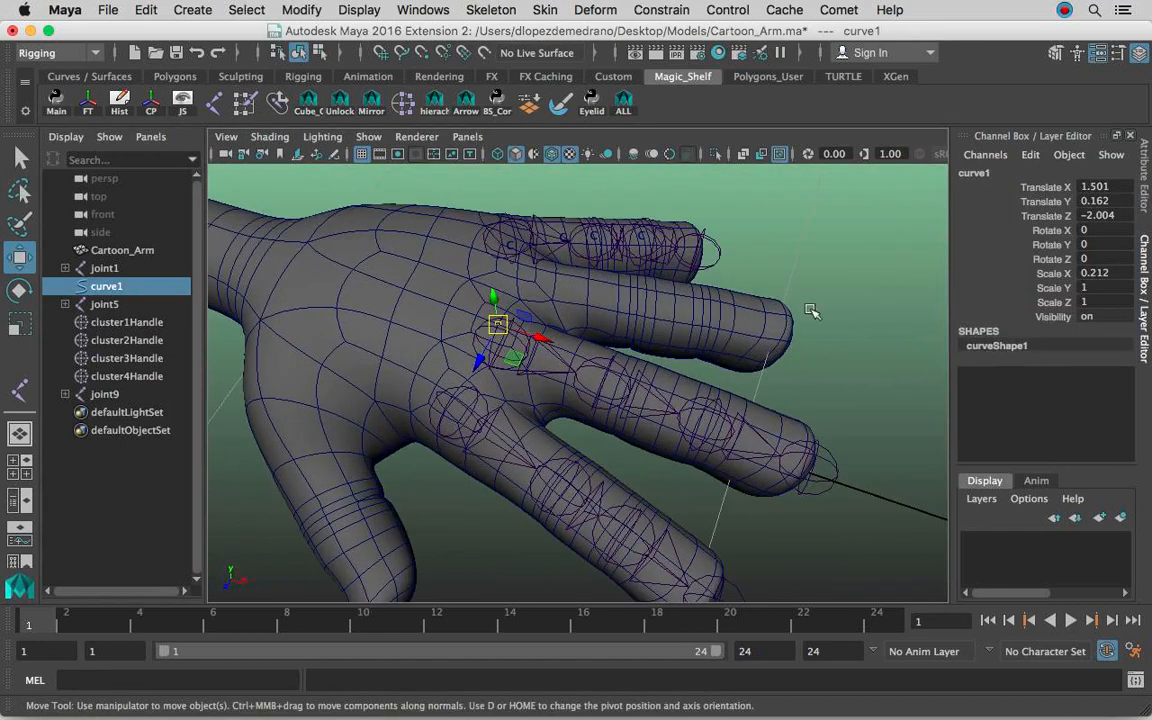
scroll(513, 338, up, 3)
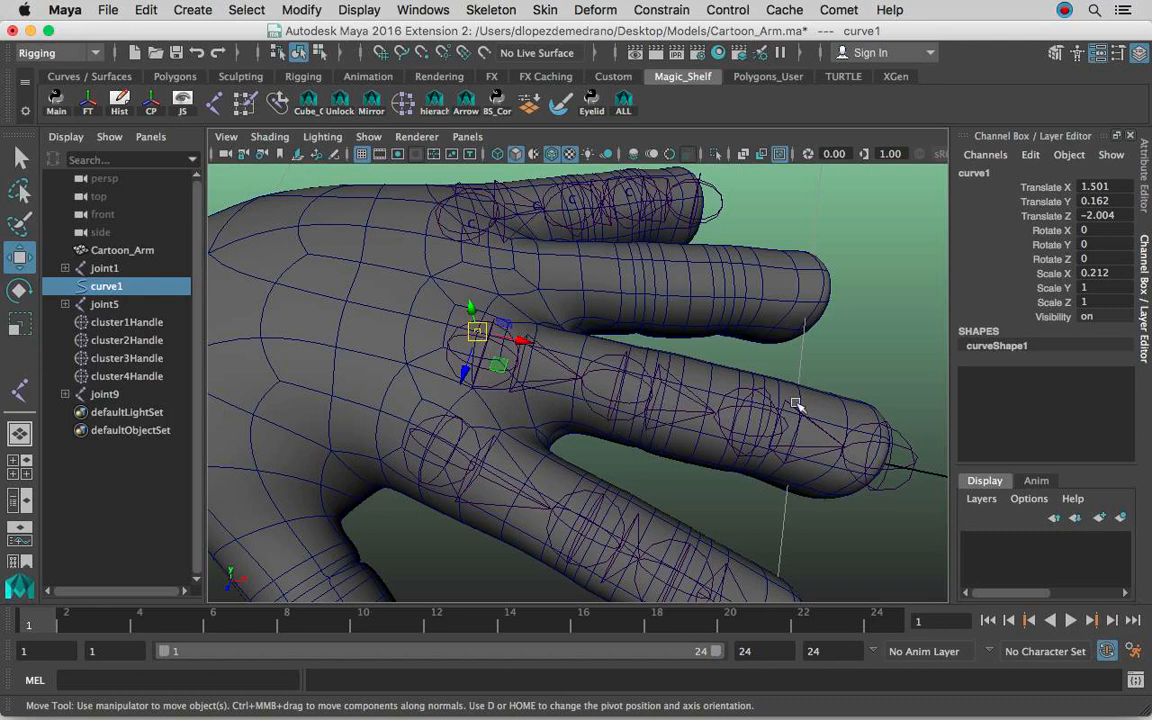
alt+drag(782, 422, 710, 360)
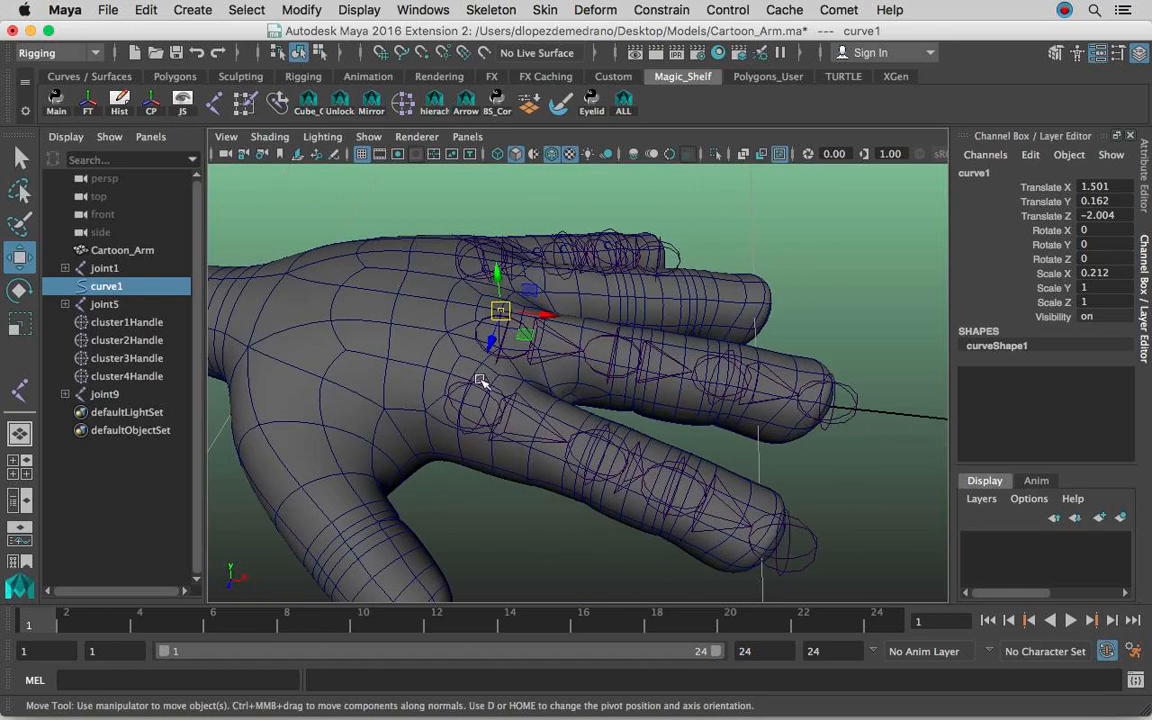
click(477, 399)
click(490, 390)
alt+drag(550, 347, 538, 388)
alt+middle_drag(538, 388, 530, 373)
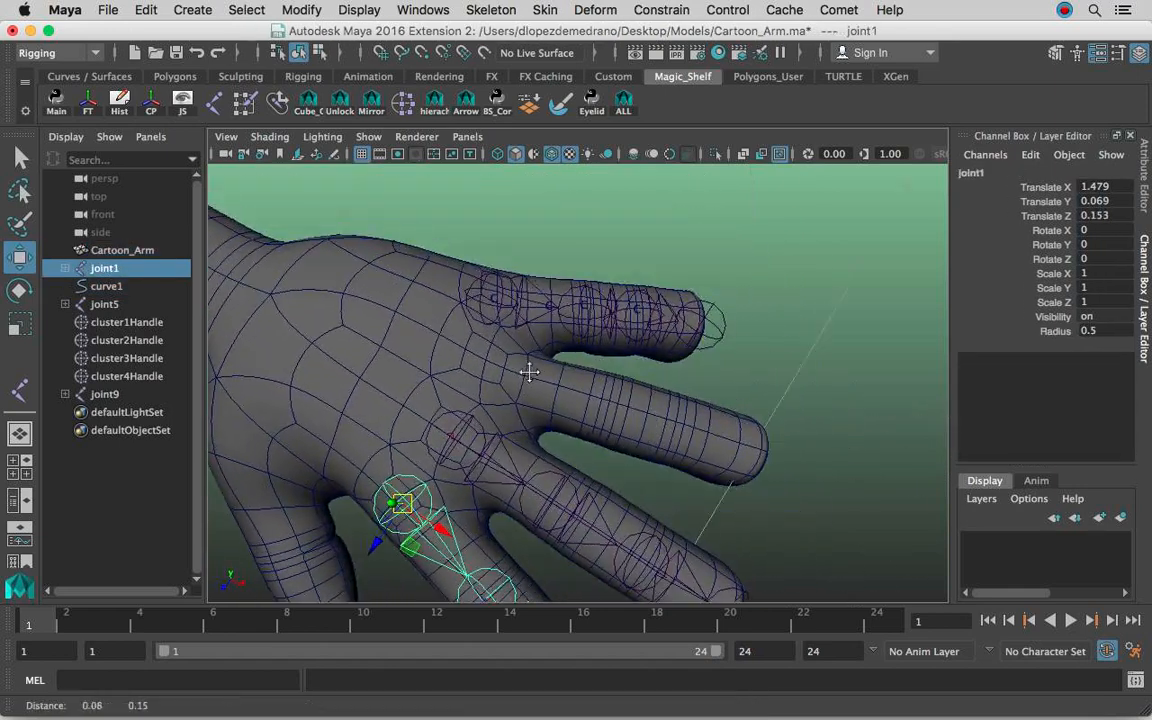
click(494, 316)
alt+drag(500, 316, 518, 331)
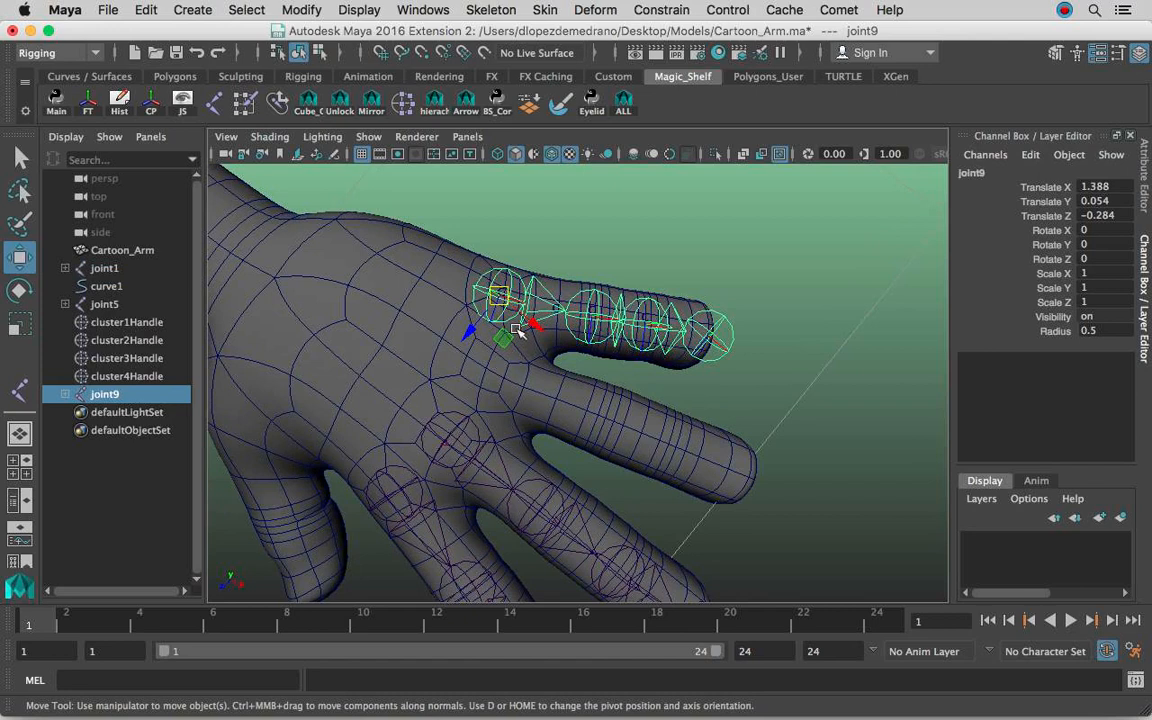
alt+drag(650, 320, 700, 259)
click(784, 316)
alt+drag(738, 352, 758, 336)
alt+right_drag(800, 340, 283, 345)
alt+drag(283, 345, 414, 380)
Draw a linear CV curve with four points snapped to the grid, starting on the Z axis and running alongside the arm.
click(192, 10)
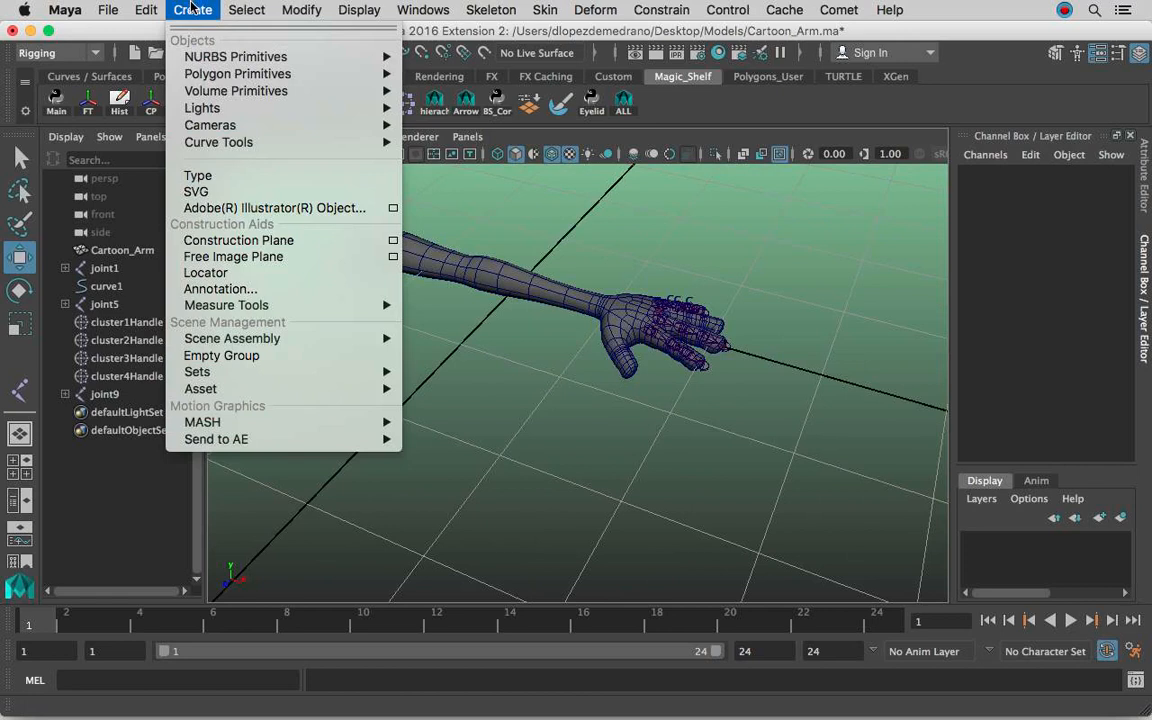
mouse_move(252, 143)
click(448, 150)
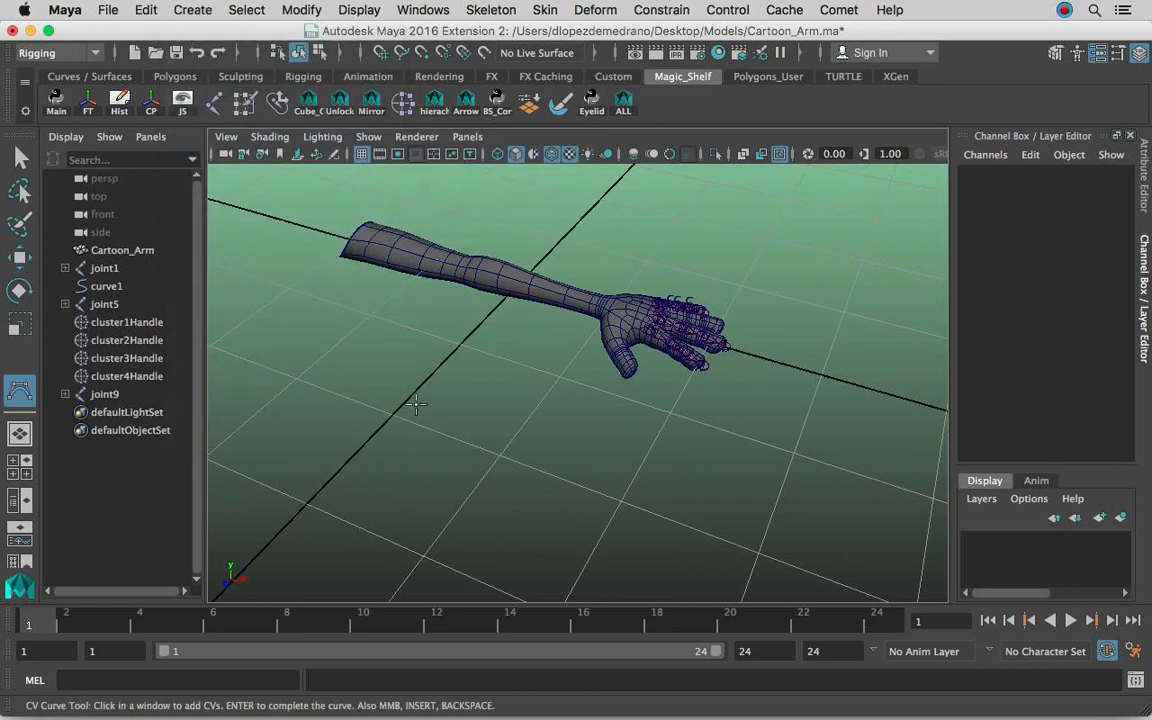
click(192, 10)
mouse_move(260, 142)
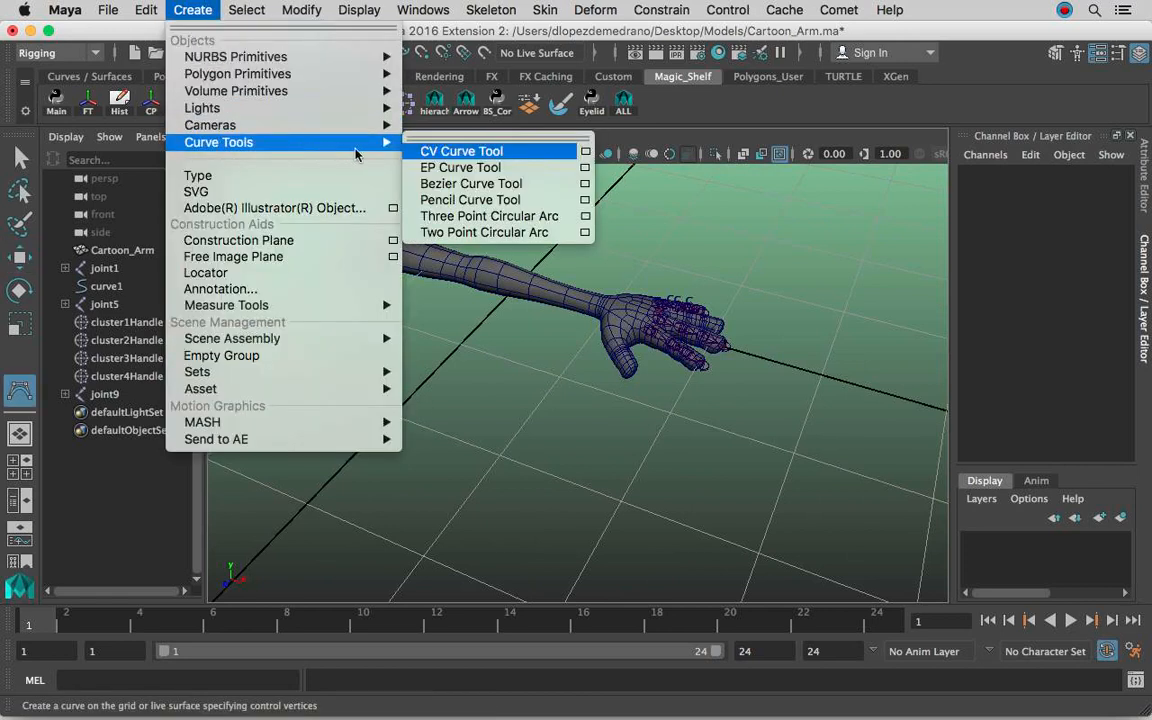
click(586, 151)
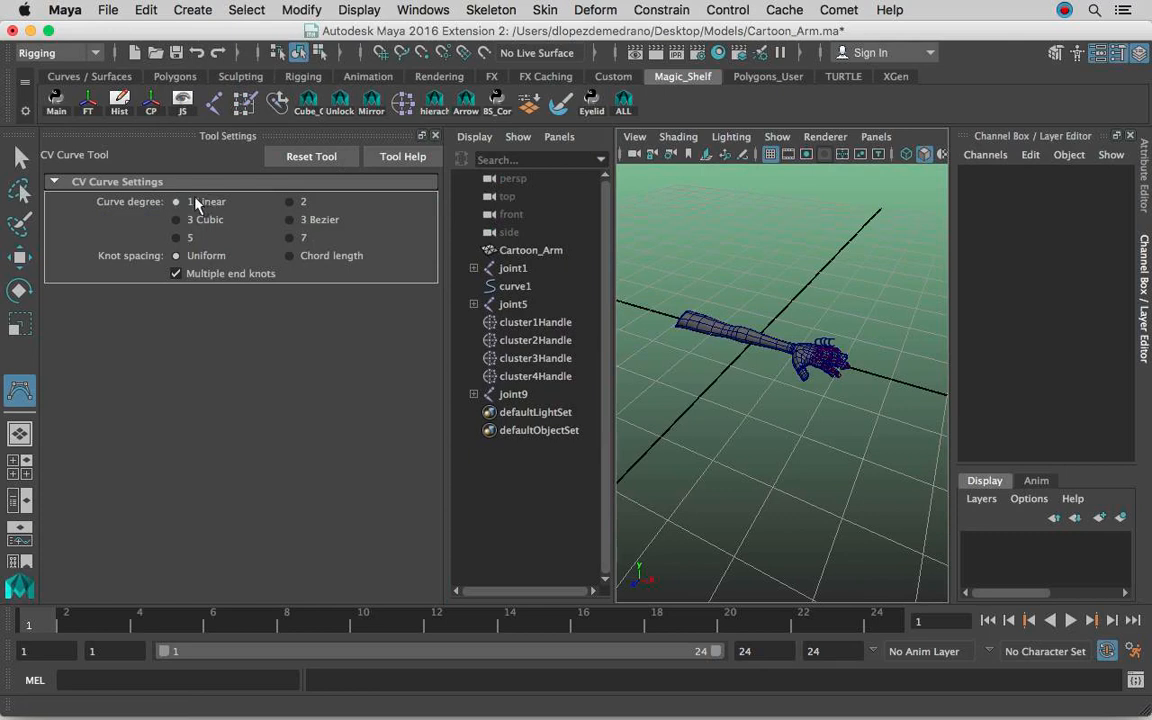
click(436, 137)
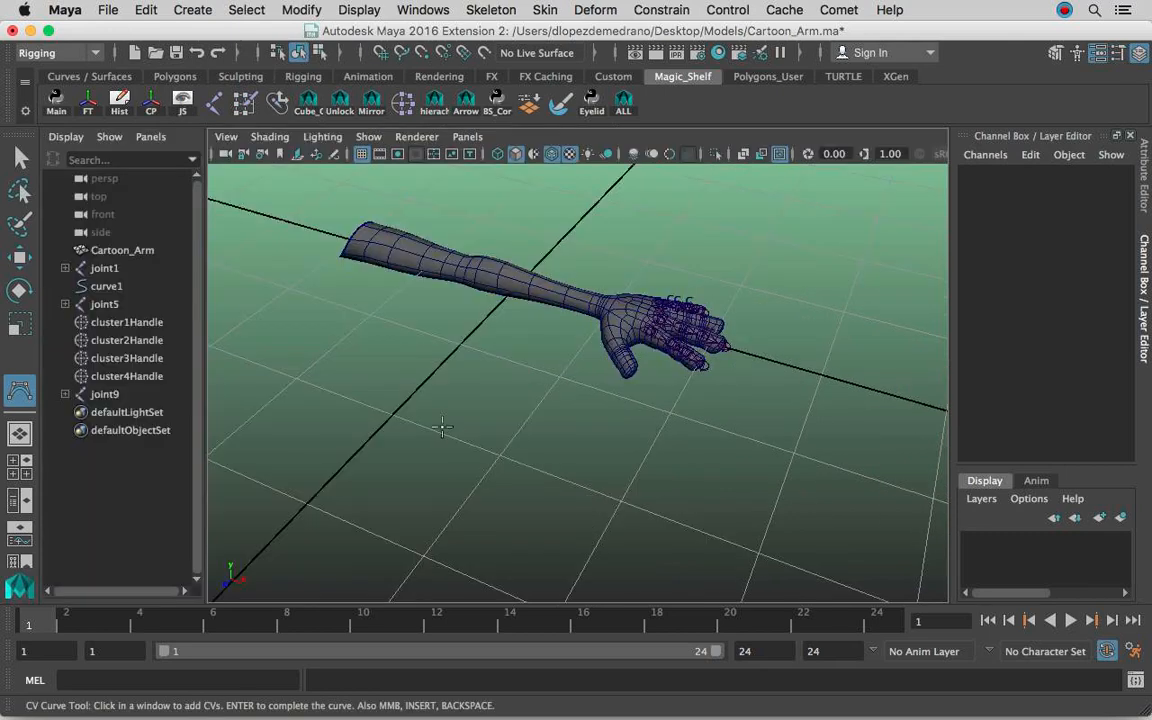
click(392, 415)
click(623, 499)
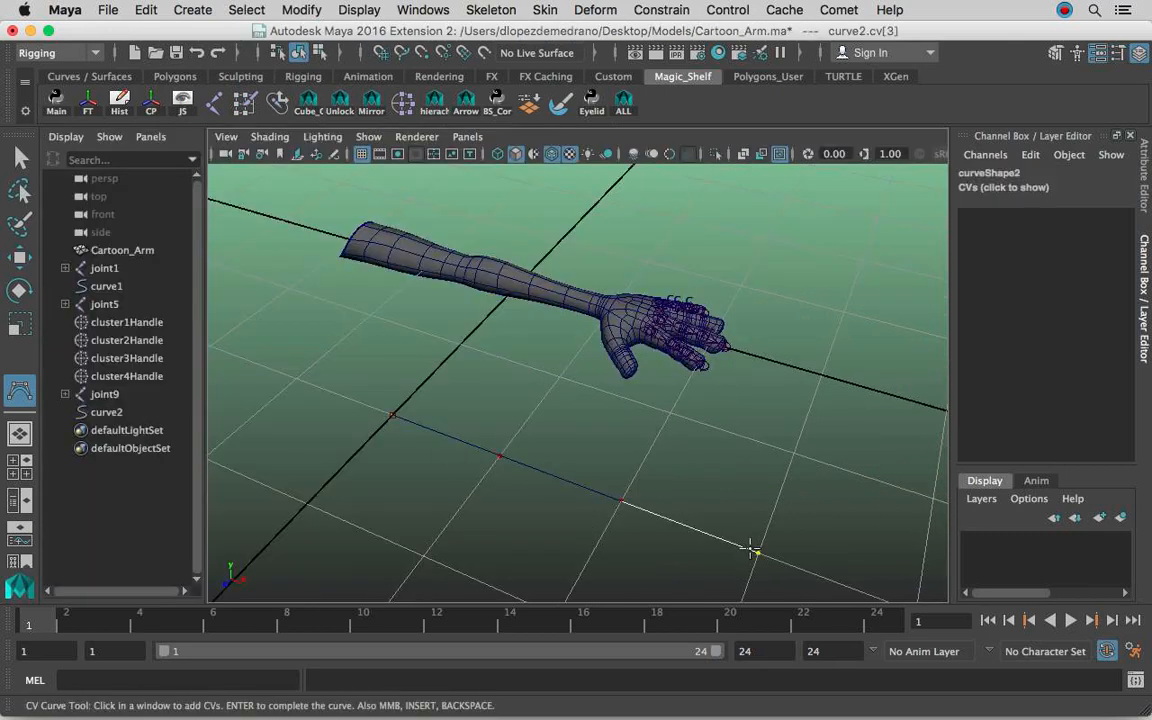
Move the new curve's pivot to its starting point on the Z axis, snapped to the grid.
key(w)
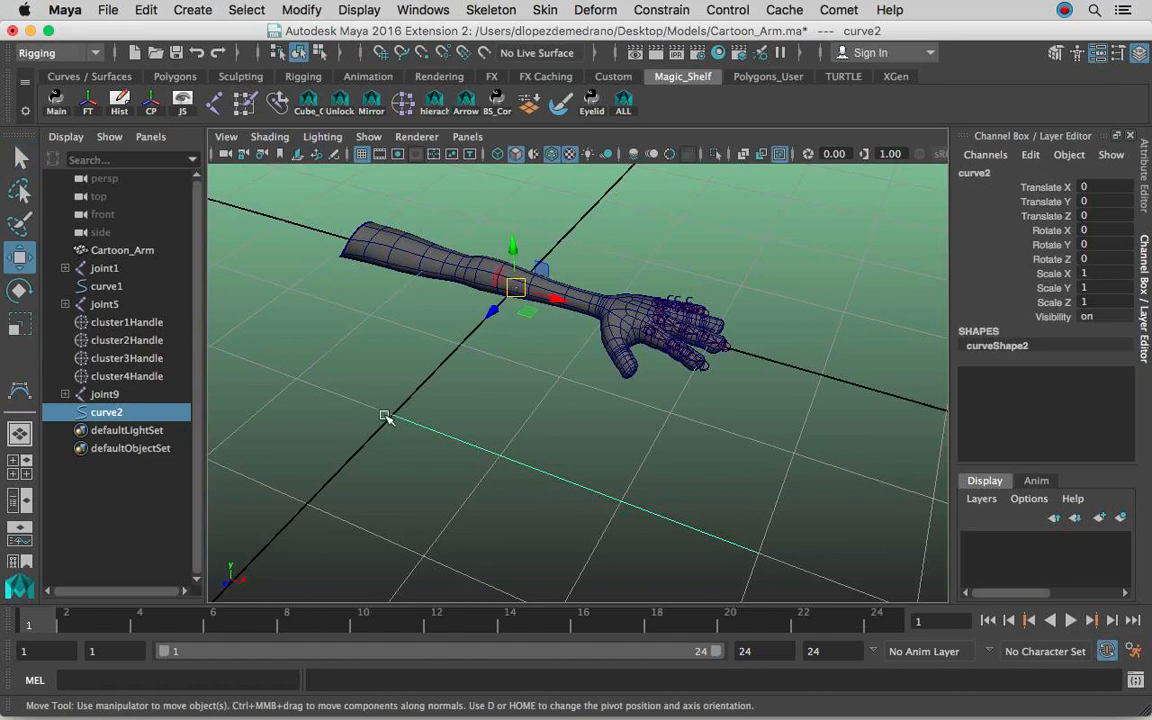
key(d)
key(x)
drag(518, 289, 391, 414)
Move the new curve so that its start snaps to the vertex on top of the ring finger's knuckle.
alt+drag(568, 367, 457, 247)
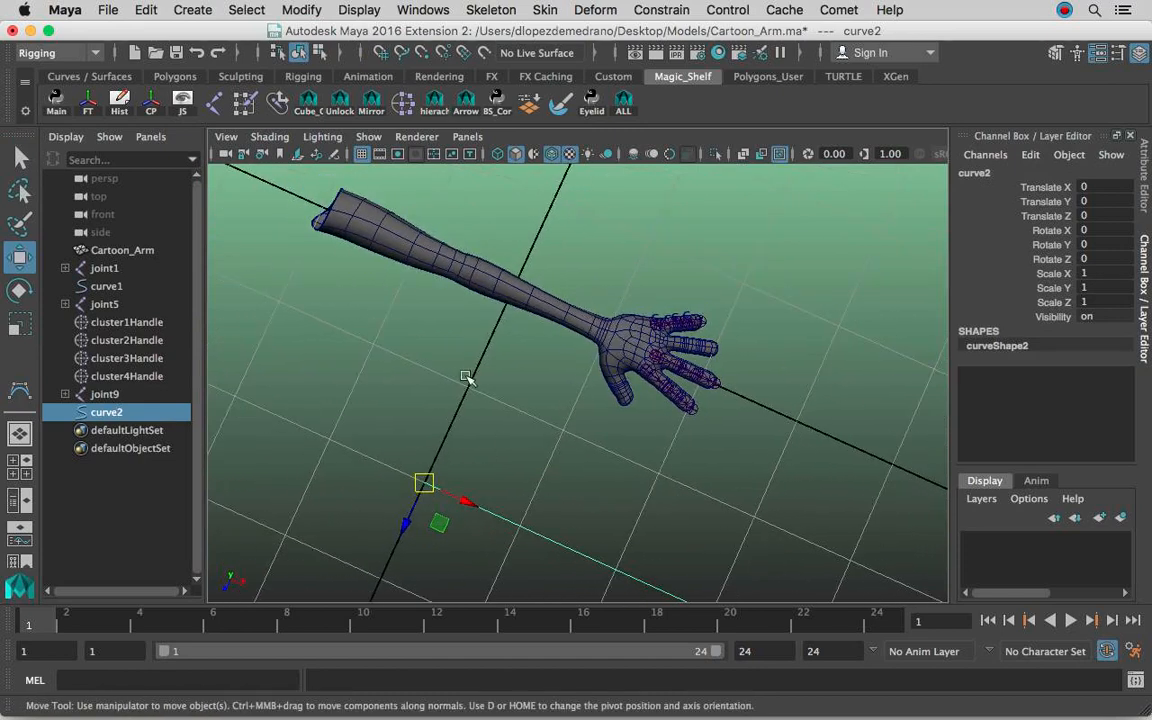
alt+drag(525, 420, 420, 428)
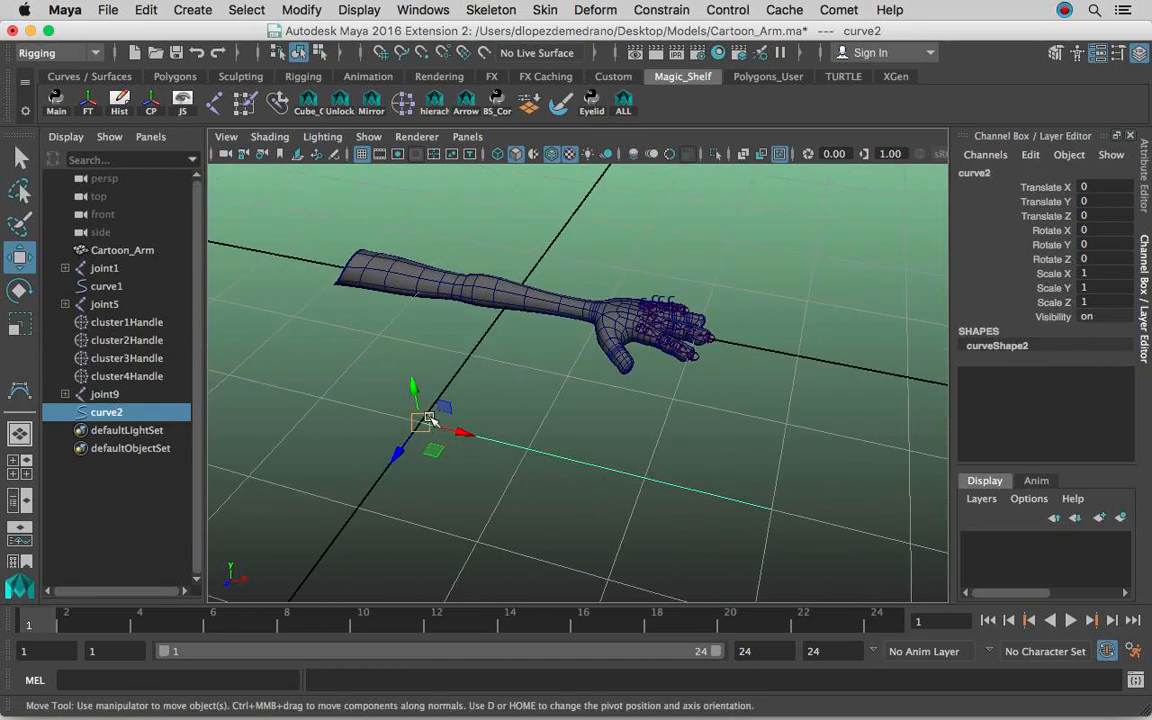
alt+right_drag(501, 411, 563, 404)
alt+drag(563, 404, 429, 414)
alt+right_drag(429, 414, 528, 394)
alt+drag(528, 394, 722, 319)
alt+middle_drag(722, 319, 501, 324)
alt+drag(501, 324, 432, 291)
alt+middle_drag(432, 291, 460, 350)
alt+right_drag(460, 350, 560, 356)
alt+middle_drag(486, 364, 604, 412)
alt+right_drag(455, 316, 522, 323)
alt+middle_drag(515, 372, 520, 321)
key(v)
drag(420, 303, 402, 270)
Align the curve with the ring finger in the top view, setting its Rotate Y to 16.5.
key(e)
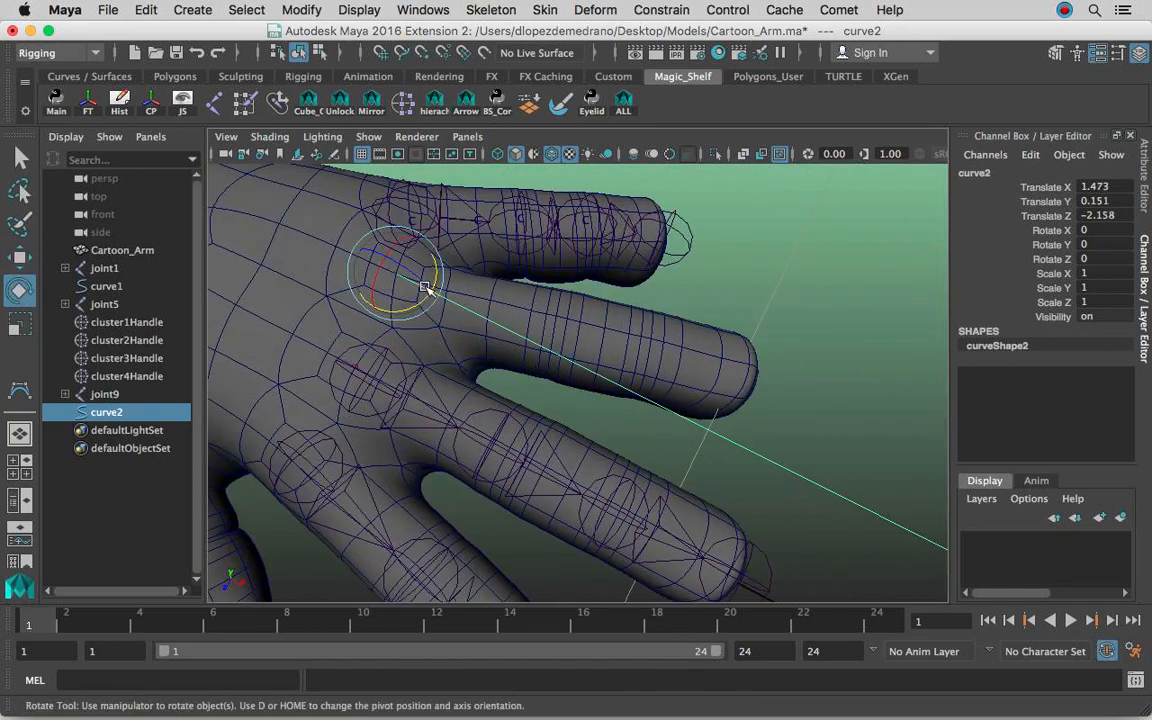
key(space)
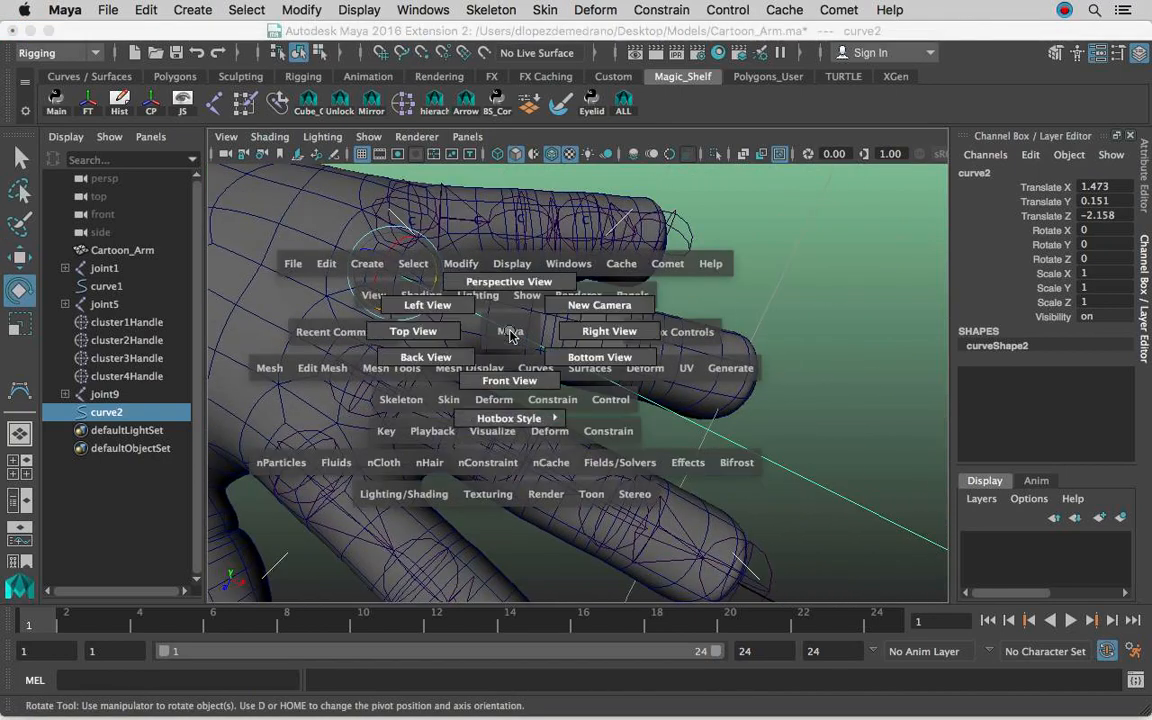
click(437, 331)
alt+right_drag(512, 377, 690, 358)
alt+middle_drag(690, 358, 684, 372)
drag(446, 378, 441, 364)
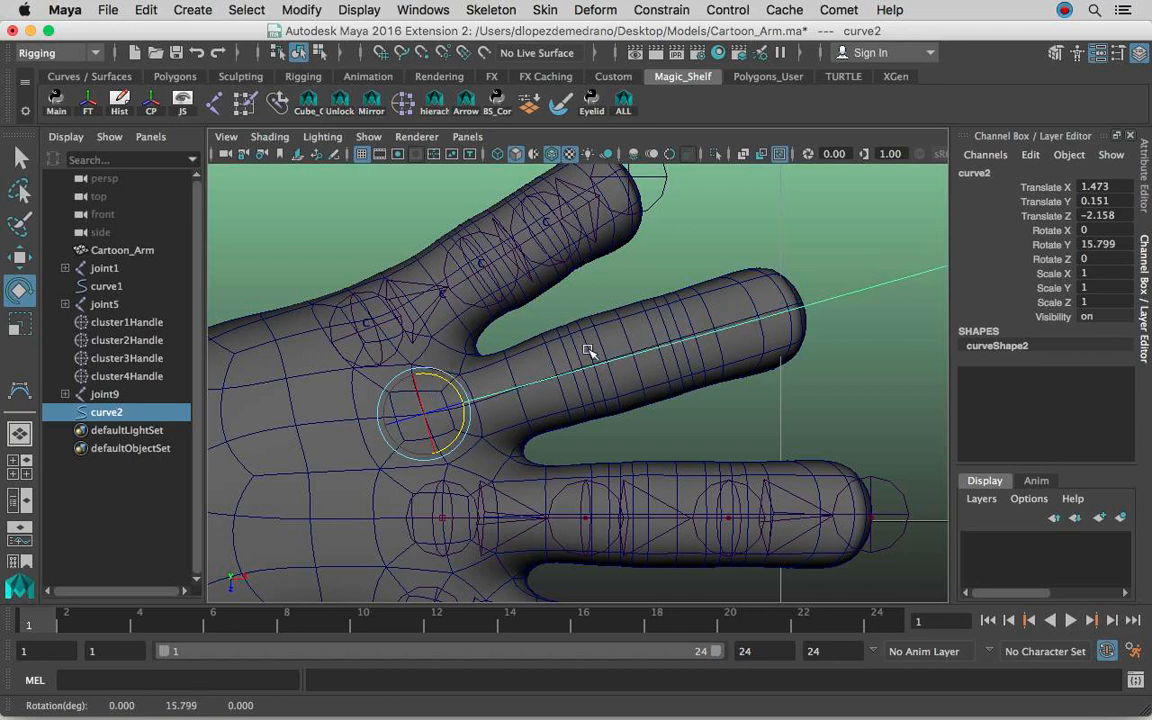
click(1107, 245)
text(16)
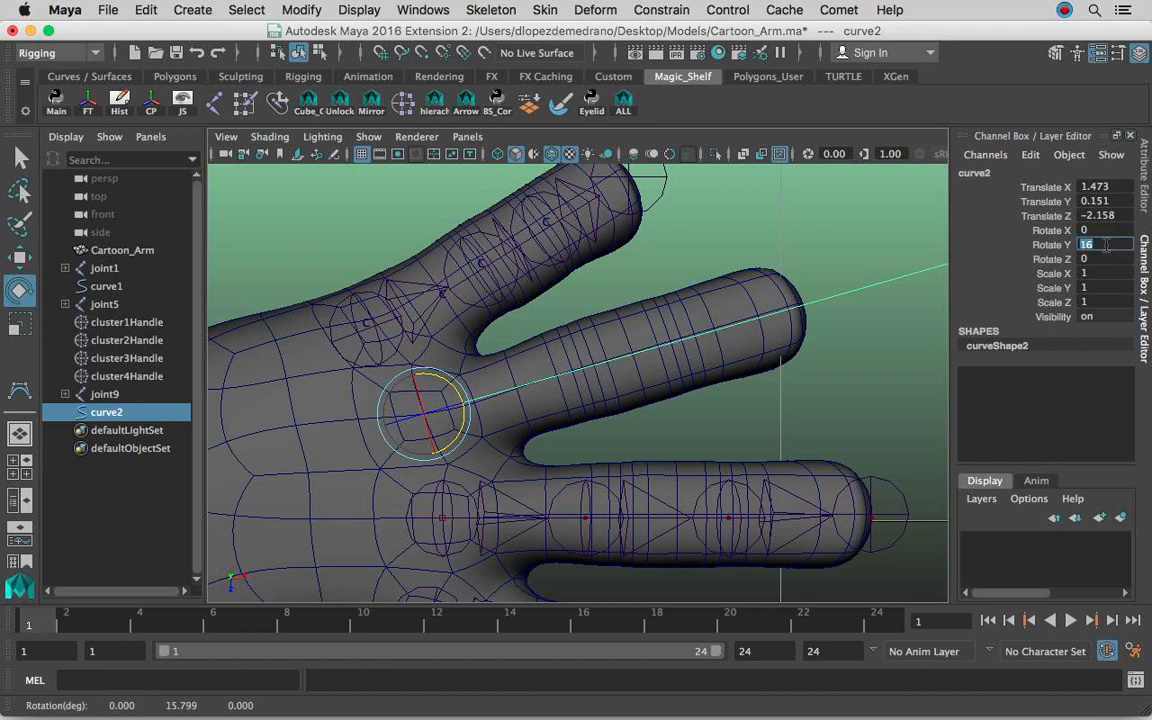
text(7)
key(Return)
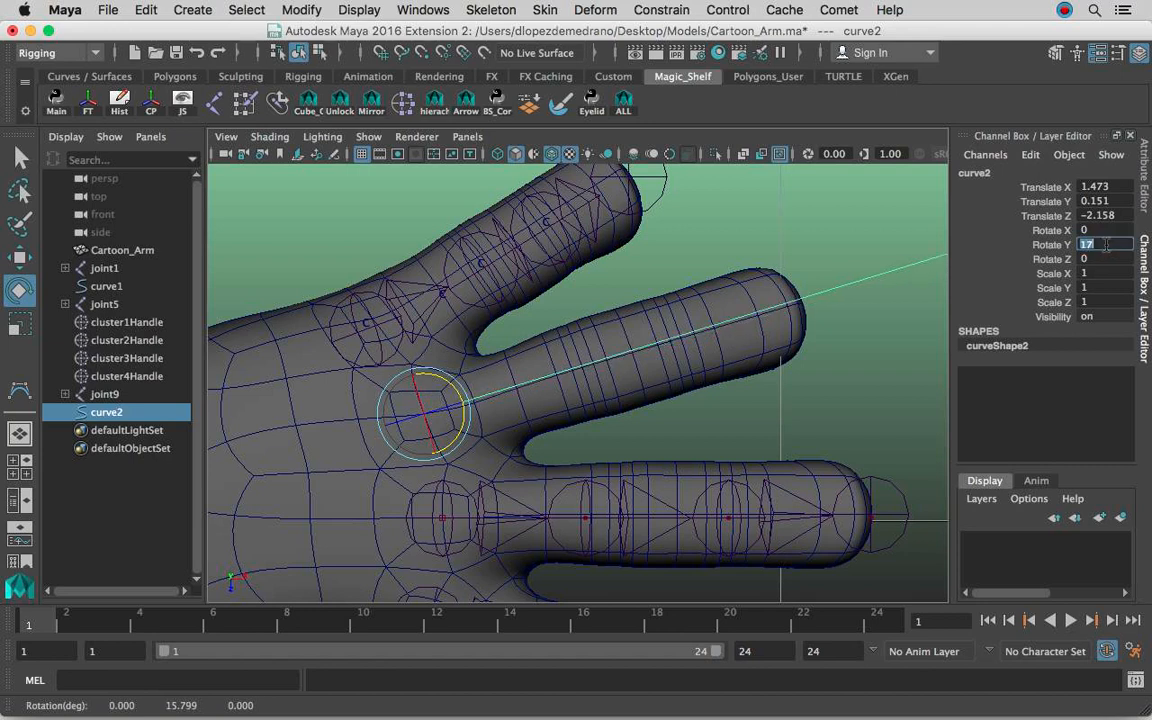
text(16.5)
key(Return)
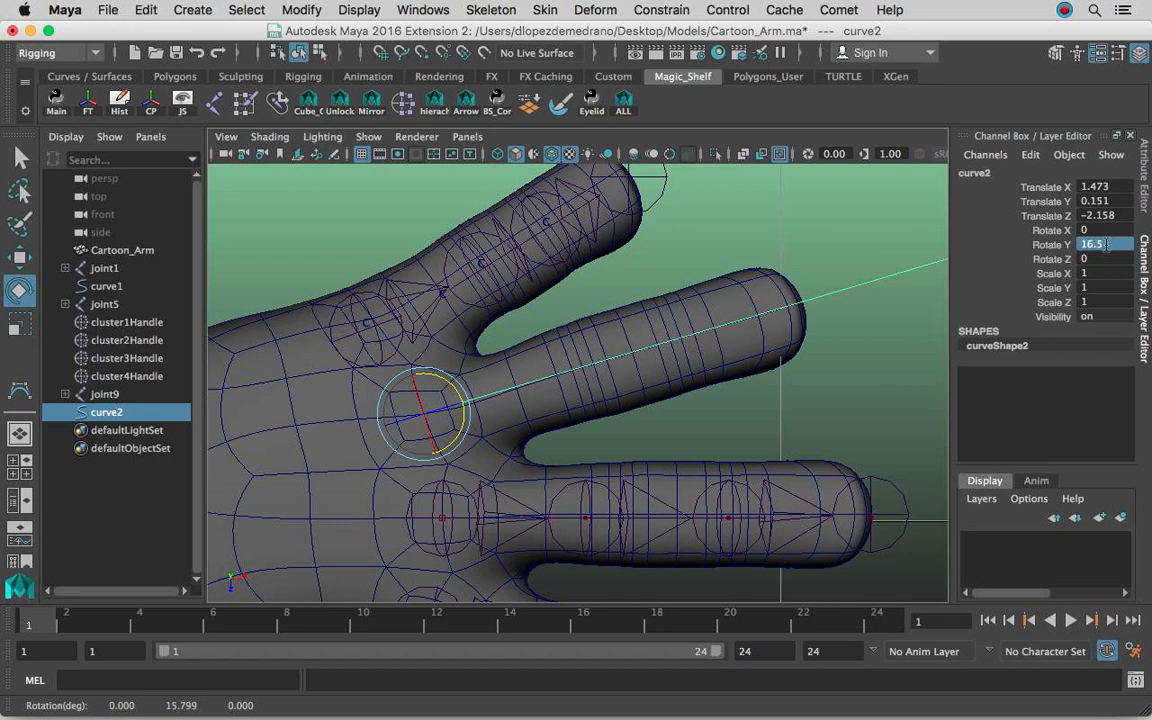
Scale the curve along X to about 0.2 in the perspective view so that it ends near the ring fingertip.
scroll(812, 318, down, 6)
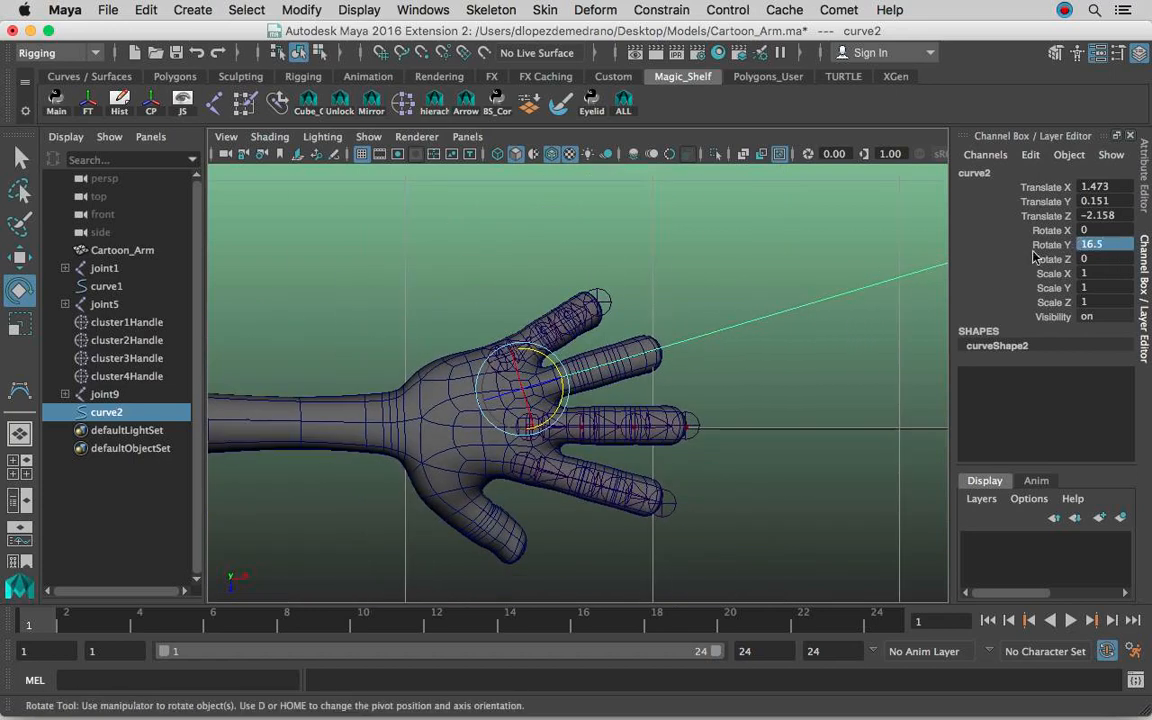
scroll(811, 308, up, 2)
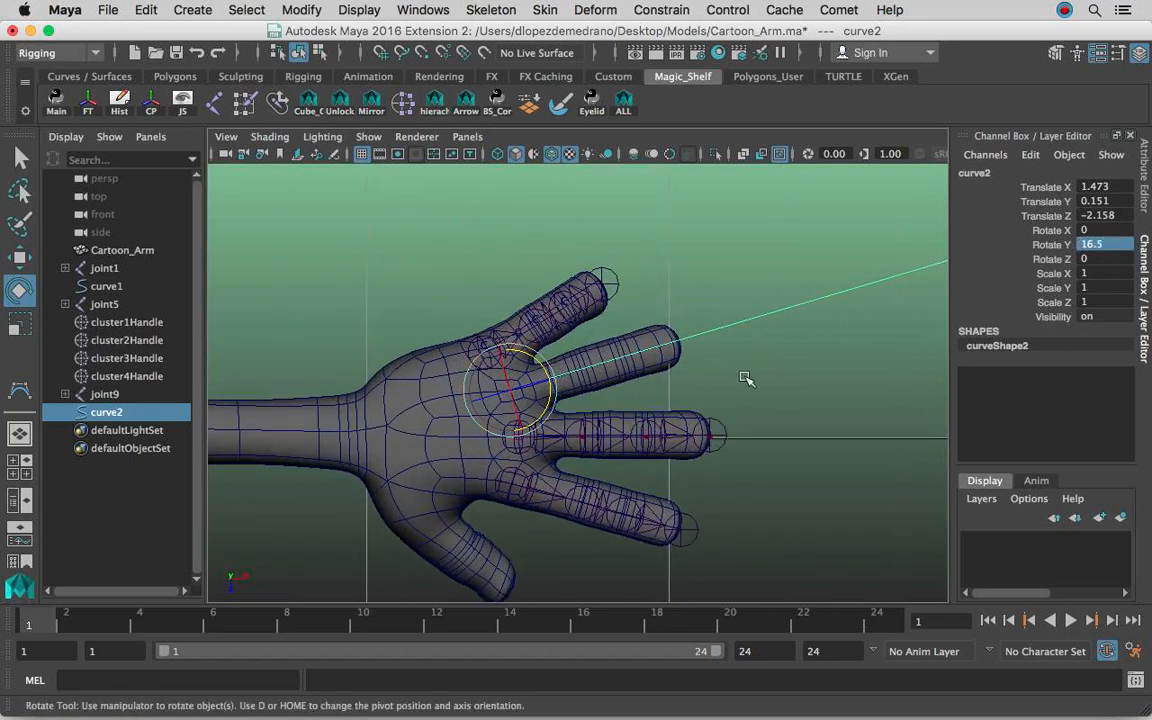
key(space)
drag(731, 381, 726, 325)
alt+drag(639, 331, 656, 306)
key(r)
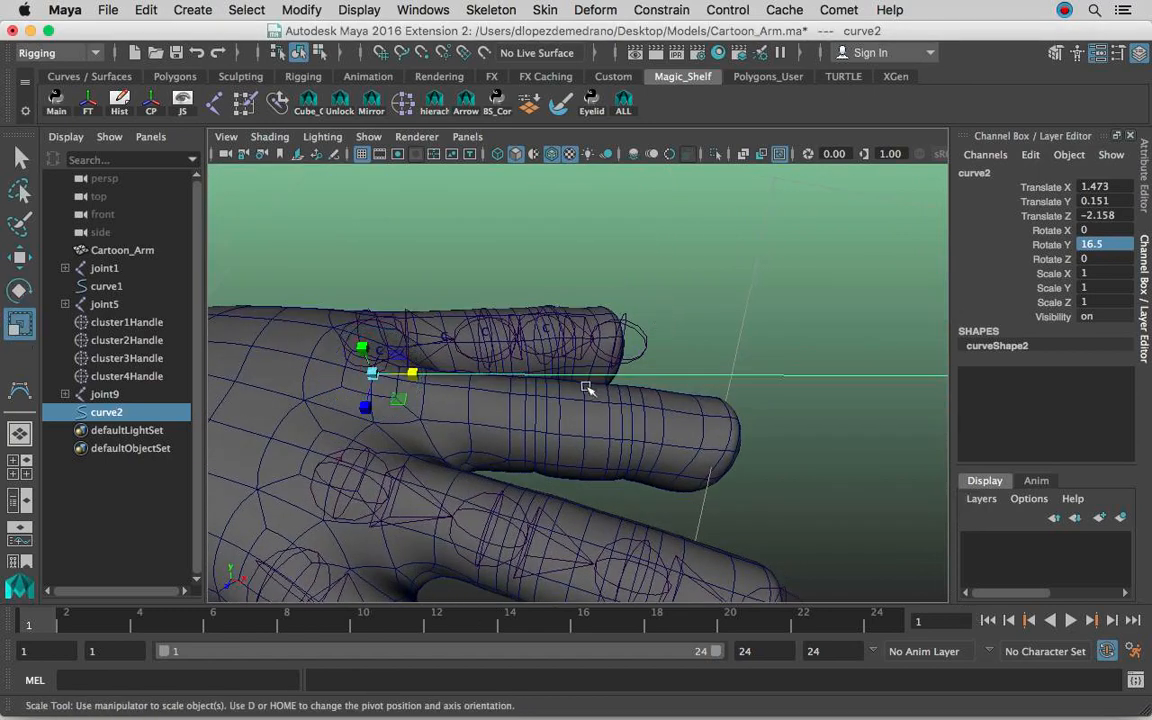
alt+drag(576, 400, 573, 375)
alt+middle_drag(502, 412, 542, 298)
drag(450, 313, 412, 315)
alt+drag(620, 327, 617, 329)
alt+middle_drag(617, 329, 491, 292)
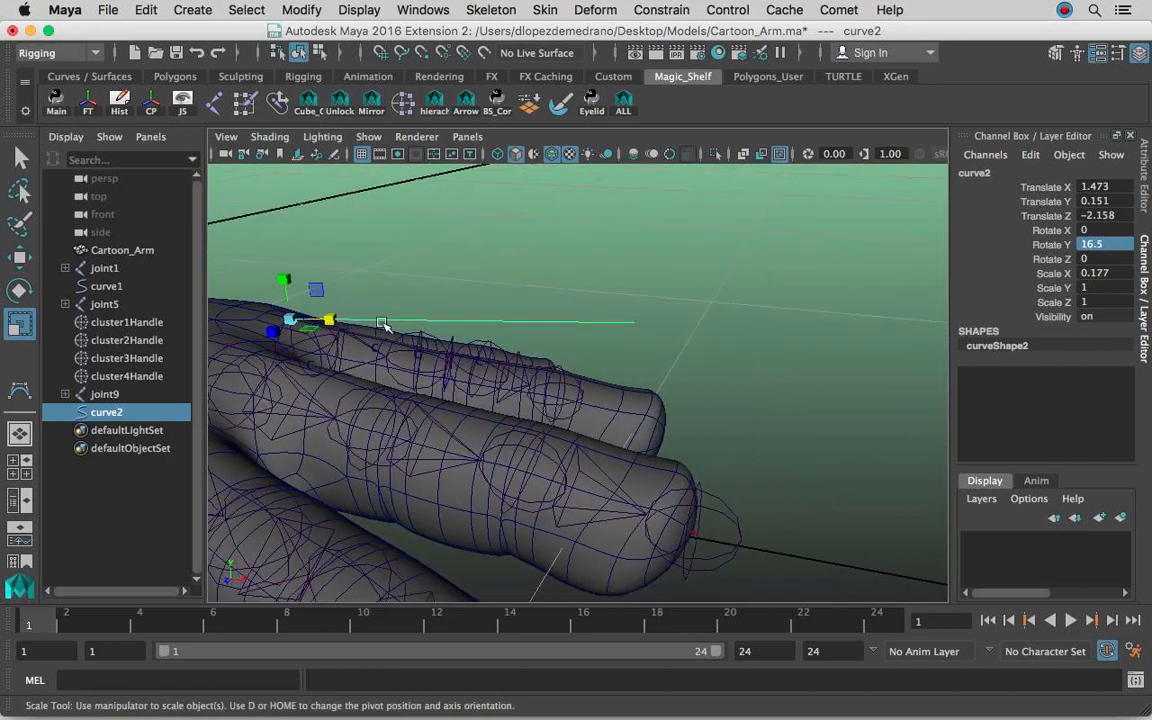
drag(337, 320, 337, 320)
Turn on the display of control vertices in the ring finger curve's shape attributes.
click(1147, 204)
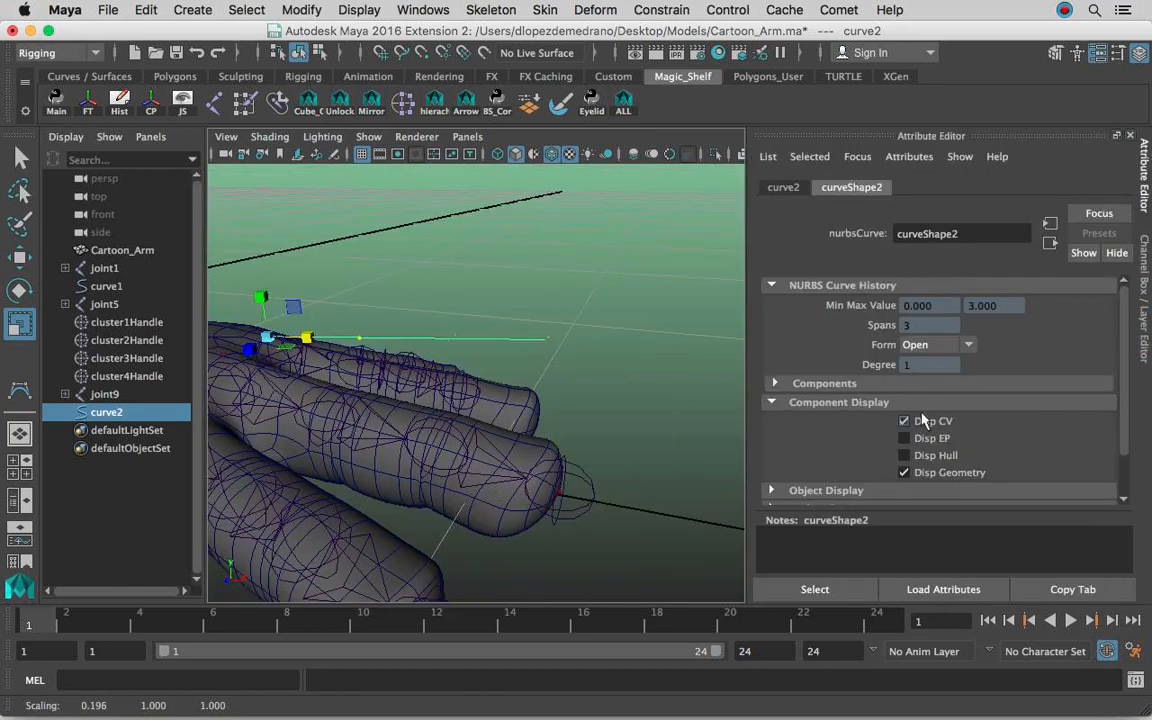
With Soft Select on, lower the end control vertex of the ring finger curve to the fingertip.
click(1147, 275)
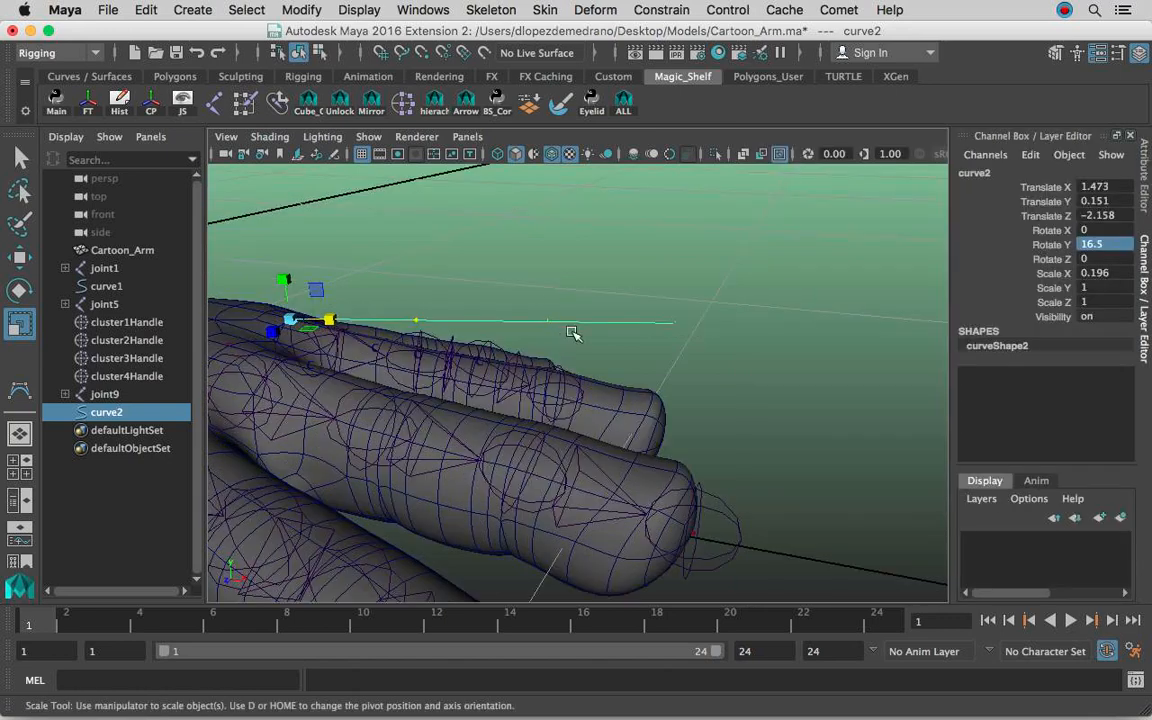
right_click(633, 323)
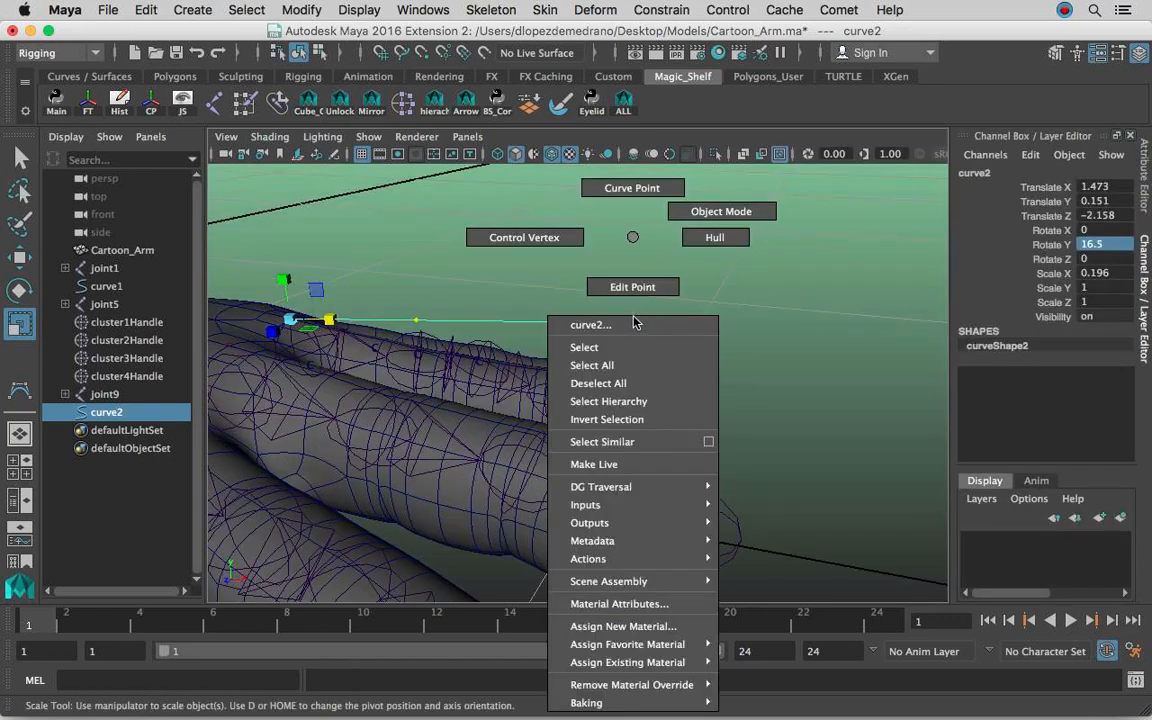
click(524, 237)
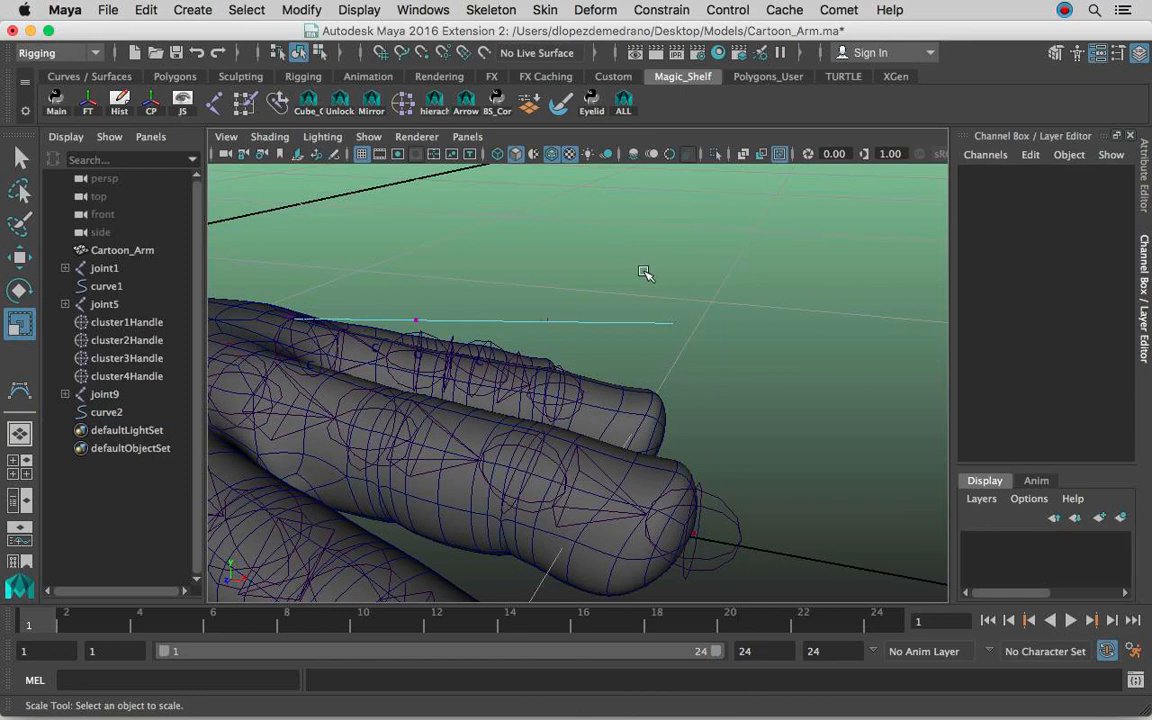
drag(605, 290, 699, 342)
key(w)
key(b)
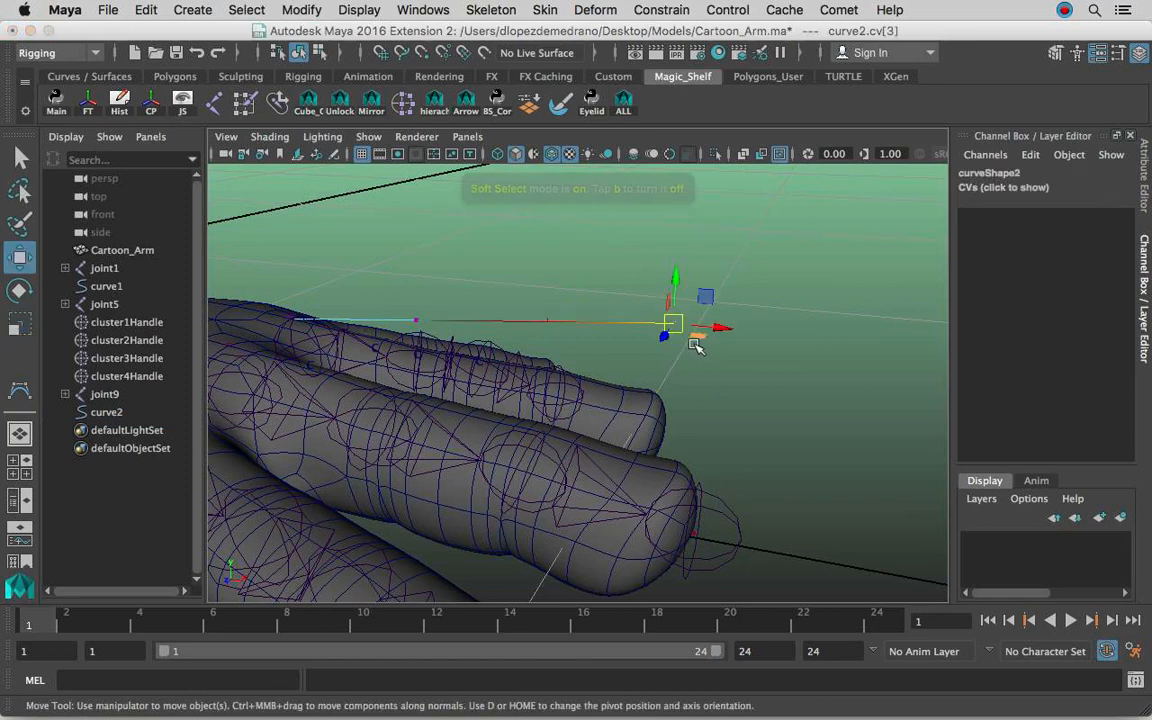
drag(676, 282, 659, 396)
Adjust the two middle control vertices of the curve so that it follows the slope of the ring finger.
alt+middle_drag(572, 330, 651, 333)
mouse_move(603, 345)
mouse_down()
mouse_move(649, 300)
mouse_move(620, 320)
mouse_move(620, 341)
mouse_up()
click(491, 316)
click(498, 323)
drag(498, 282, 624, 334)
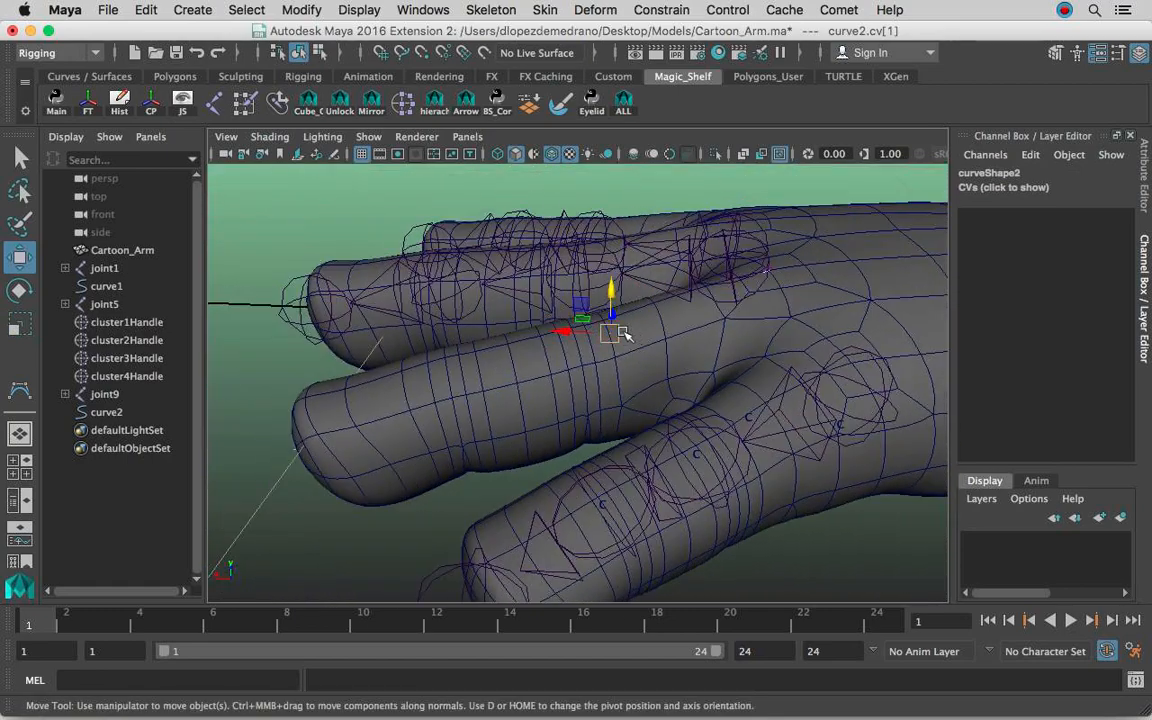
Hide polygon objects in the perspective view and select the ring finger curve among the joint chains.
click(370, 140)
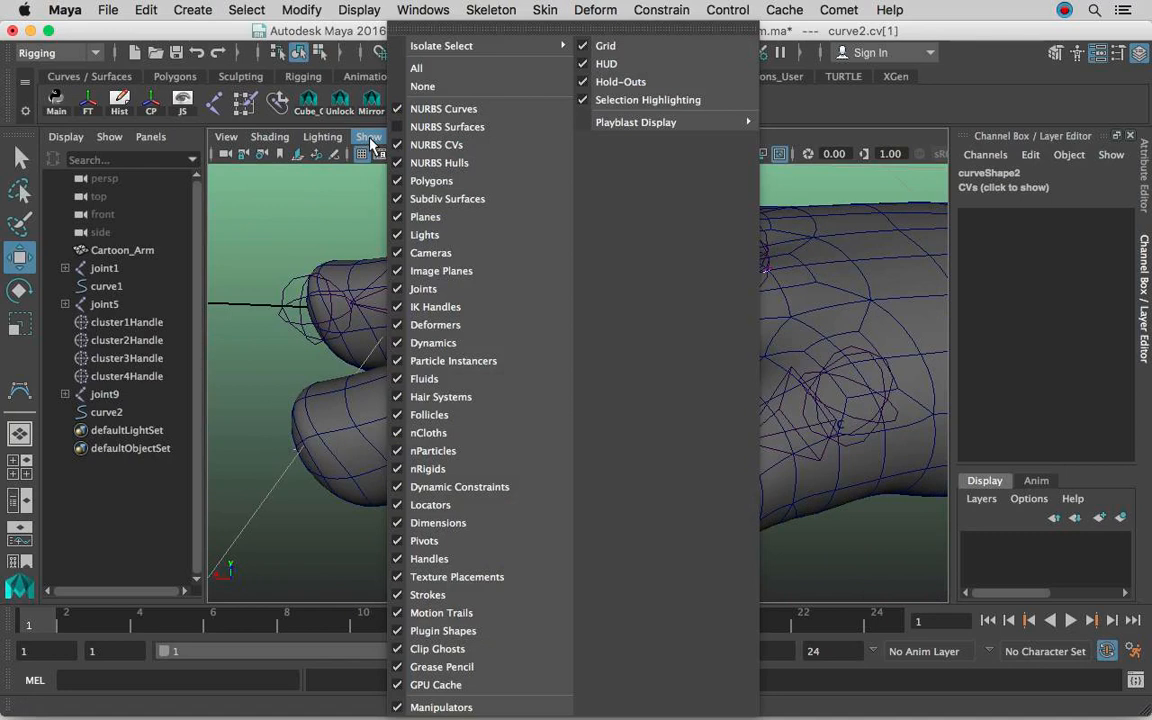
click(427, 181)
click(828, 265)
alt+drag(828, 265, 578, 296)
right_drag(578, 296, 648, 195)
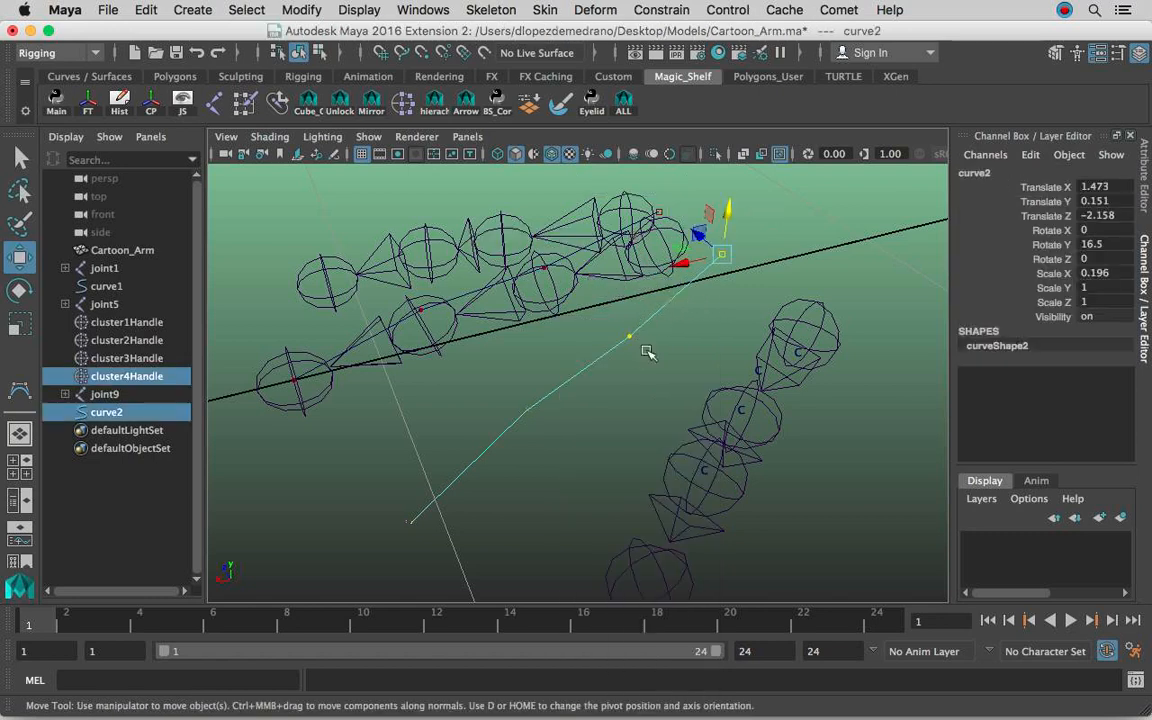
click(1144, 188)
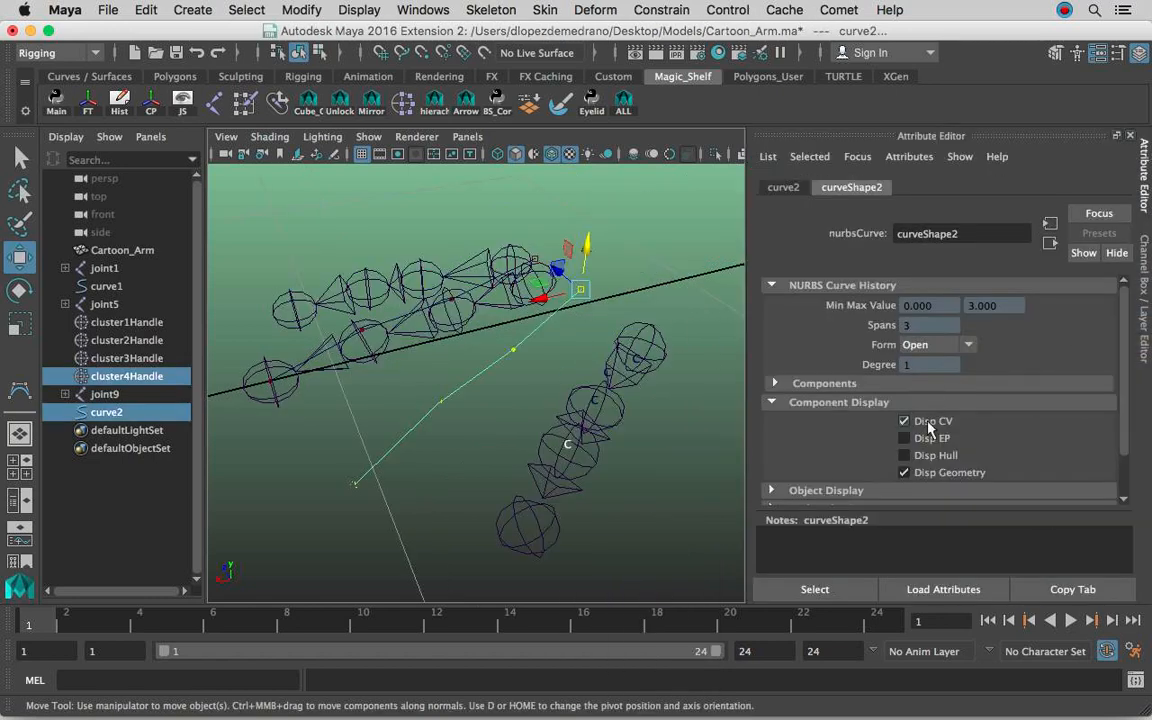
alt+right_drag(480, 325, 558, 361)
click(558, 361)
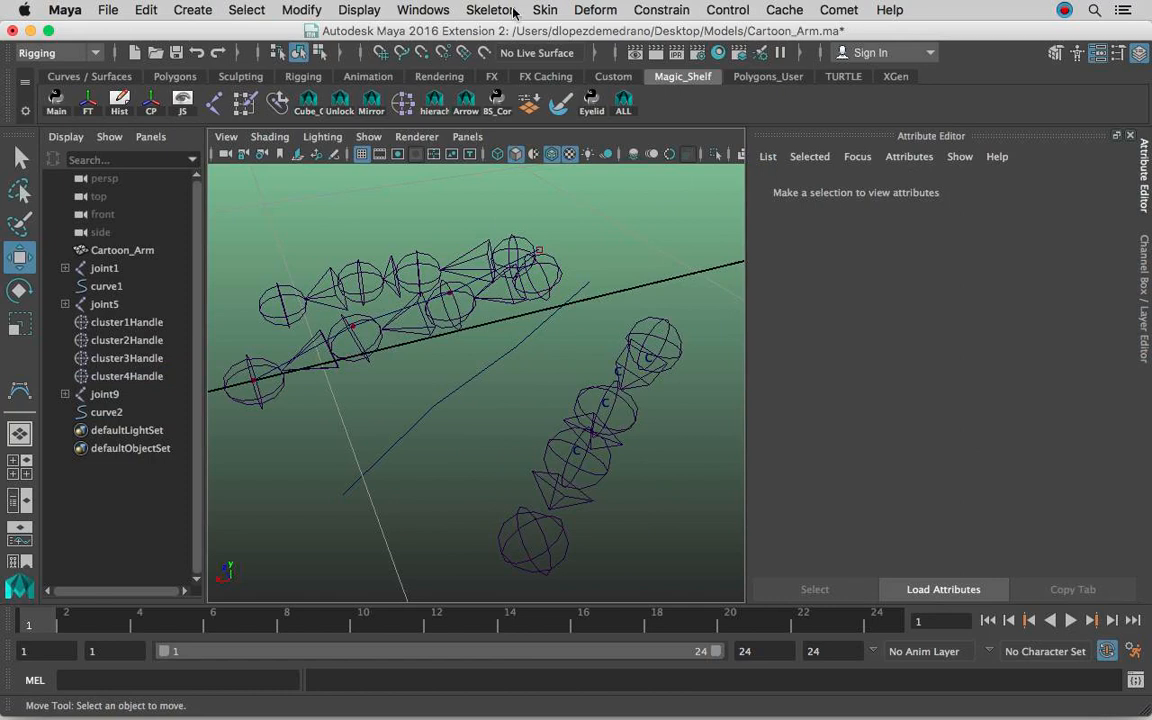
click(498, 9)
click(520, 62)
alt+drag(482, 266, 614, 320)
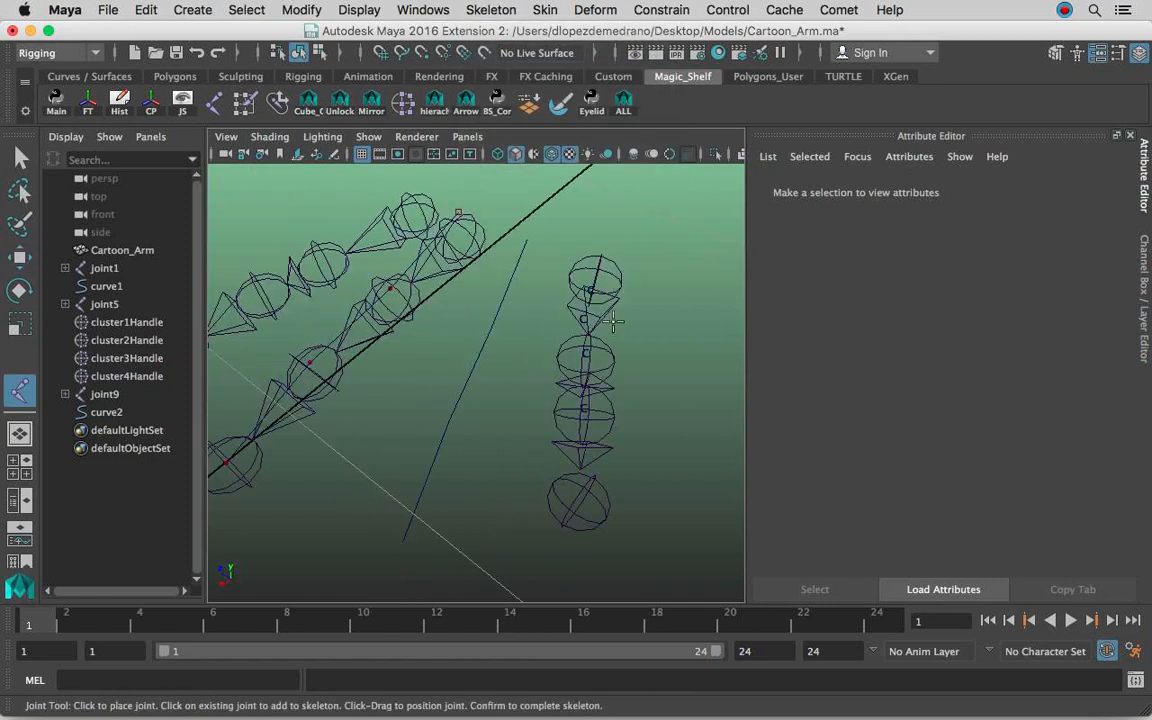
click(585, 322)
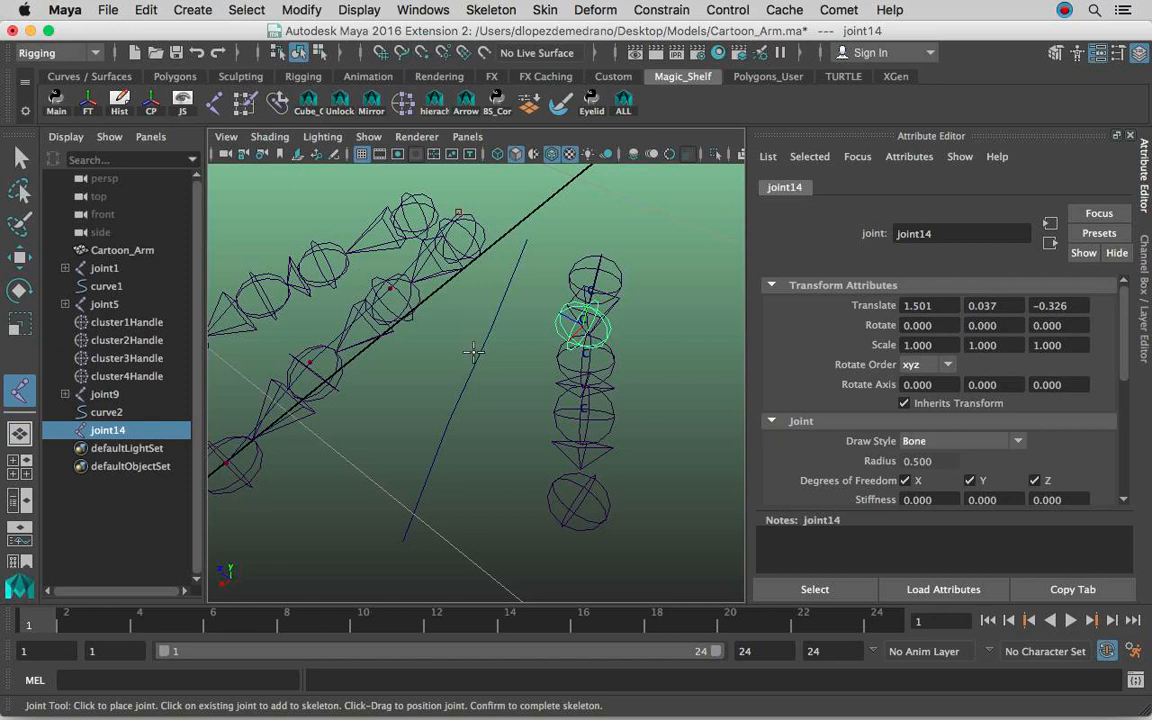
key(super+z)
Turn the control vertex display back on for the ring finger curve and deselect it.
alt+right_drag(506, 355, 502, 352)
key(q)
drag(479, 334, 494, 382)
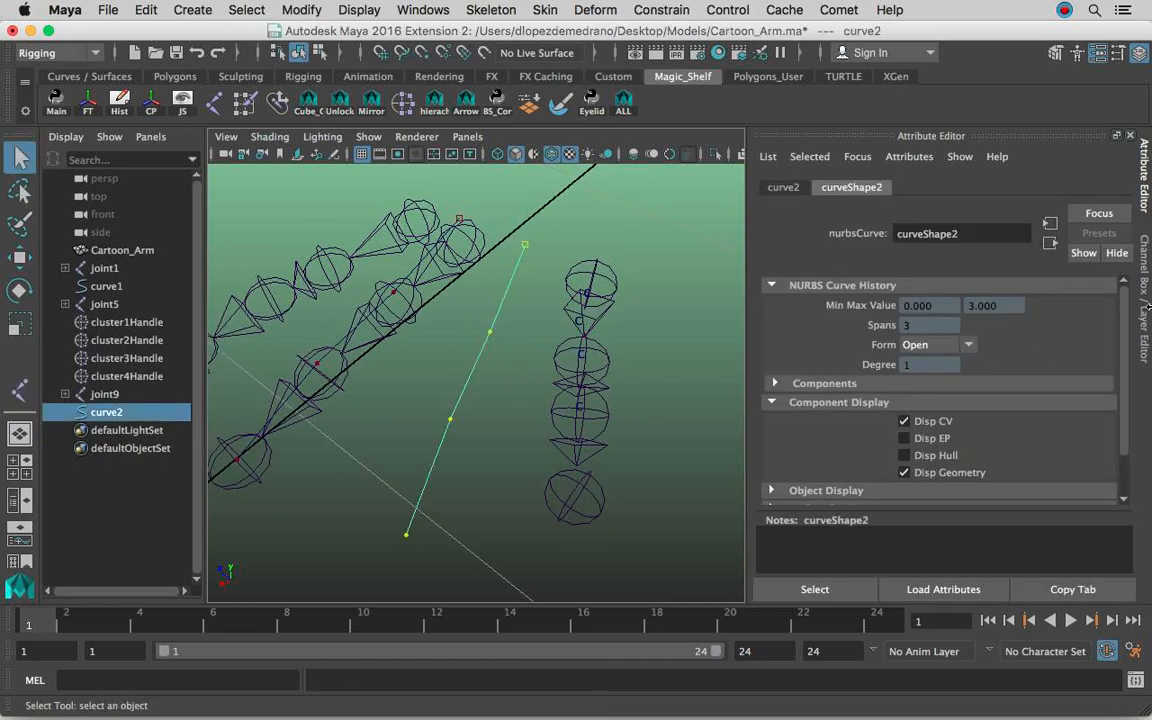
click(1146, 300)
alt+right_drag(831, 352, 661, 311)
click(630, 327)
Create a four-joint chain snapped to the ring finger curve's control vertices, from the knuckle to the fingertip.
click(492, 9)
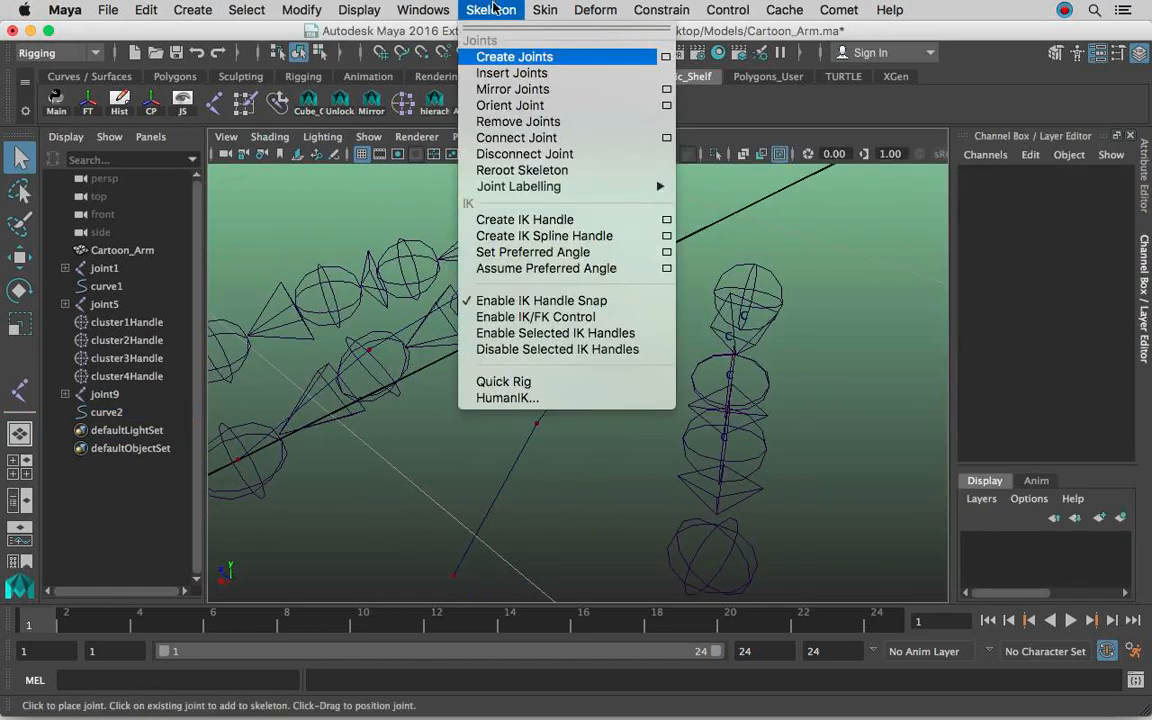
click(510, 58)
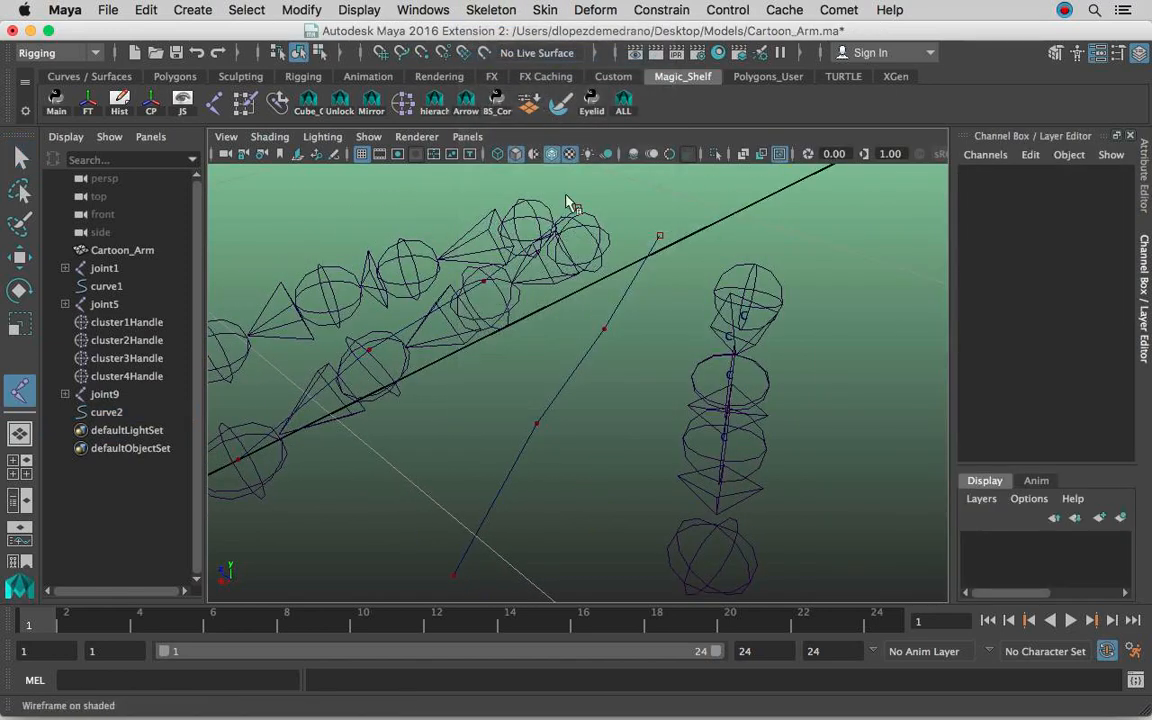
click(660, 235)
click(605, 328)
click(537, 424)
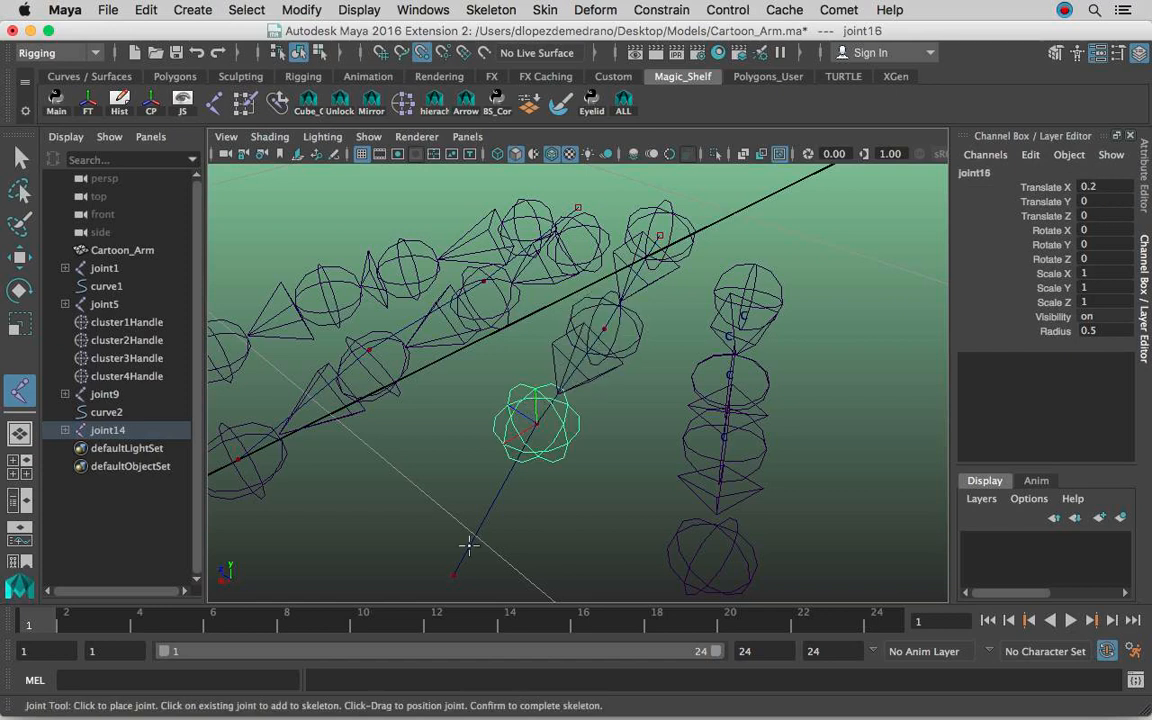
click(455, 571)
key(Return)
Show polygon objects in the perspective view again.
click(360, 393)
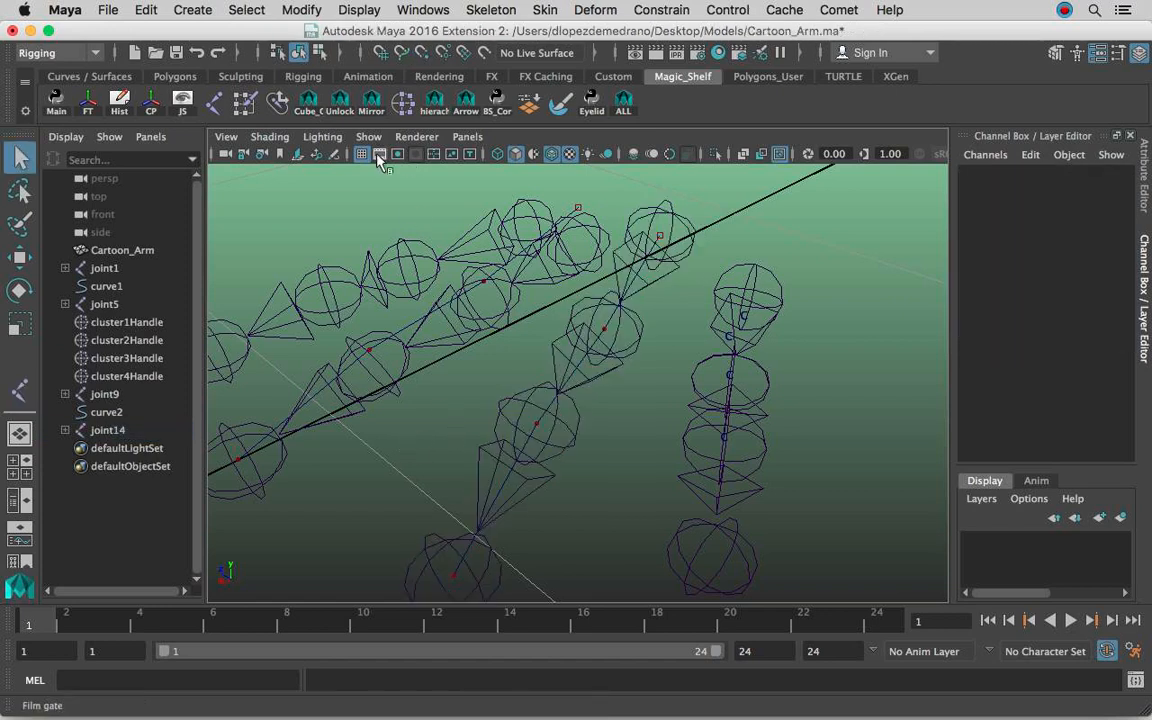
click(368, 136)
click(426, 181)
Lower the ring finger's root joint into the knuckle without moving its child joints, to a Translate Y of about 0.1.
click(673, 209)
alt+drag(673, 209, 660, 238)
key(w)
alt+middle_drag(826, 337, 771, 298)
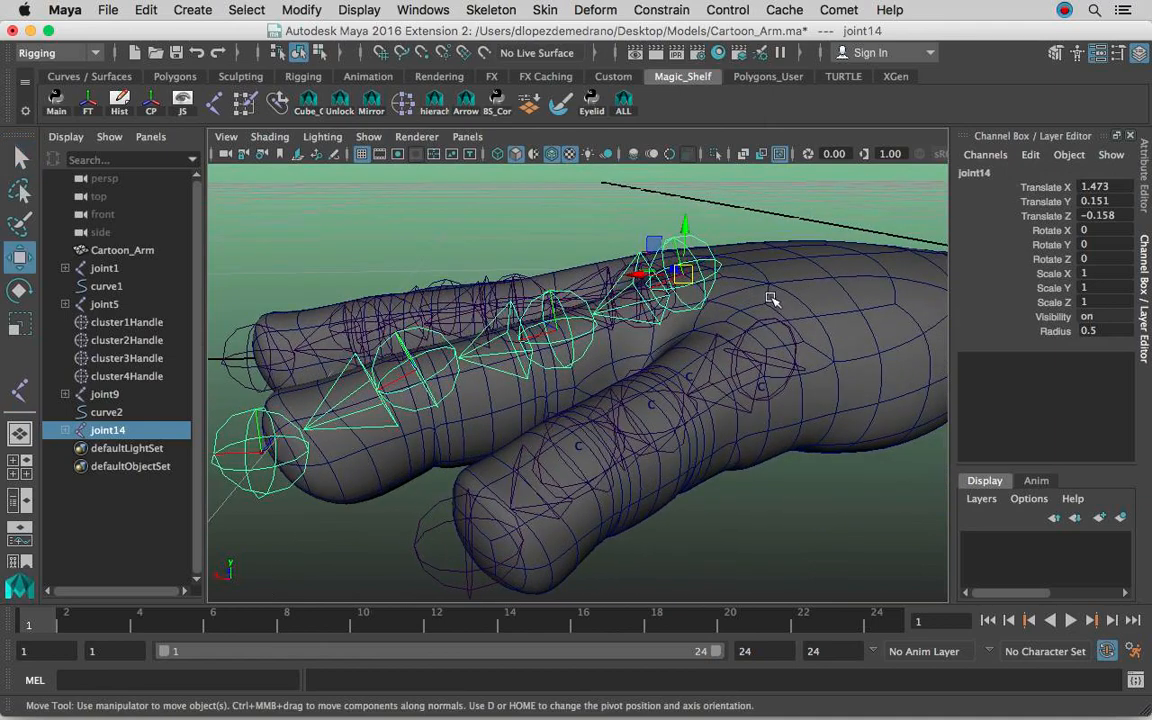
key(d)
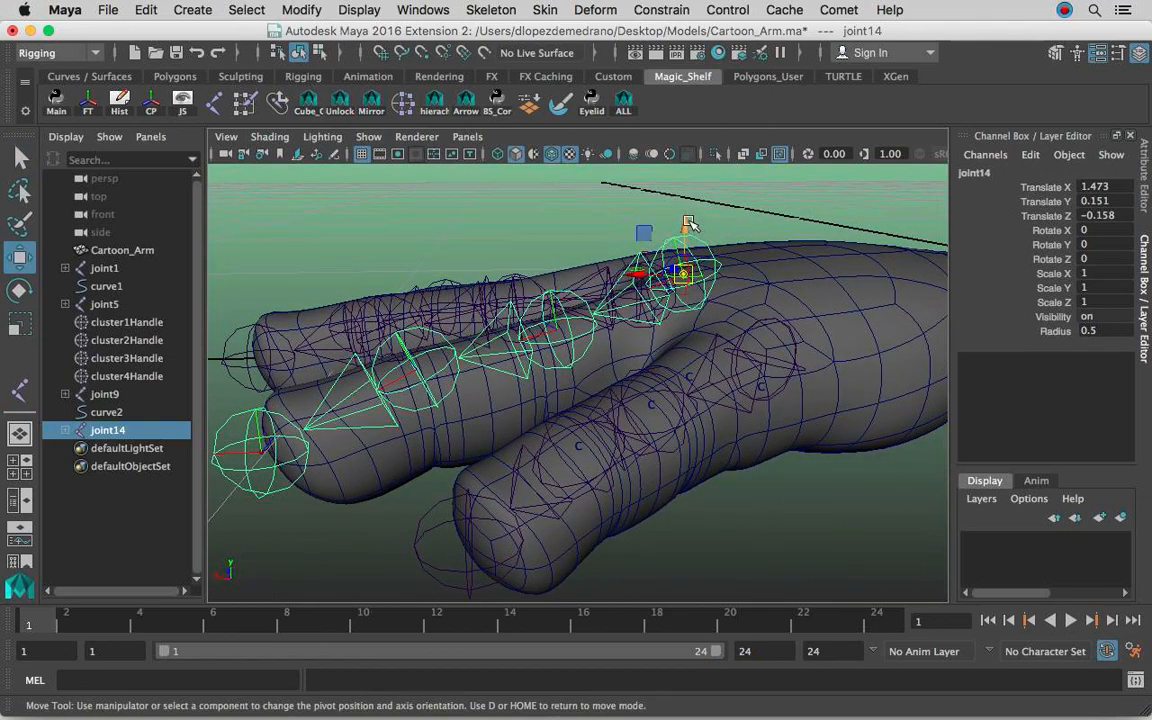
drag(689, 223, 697, 300)
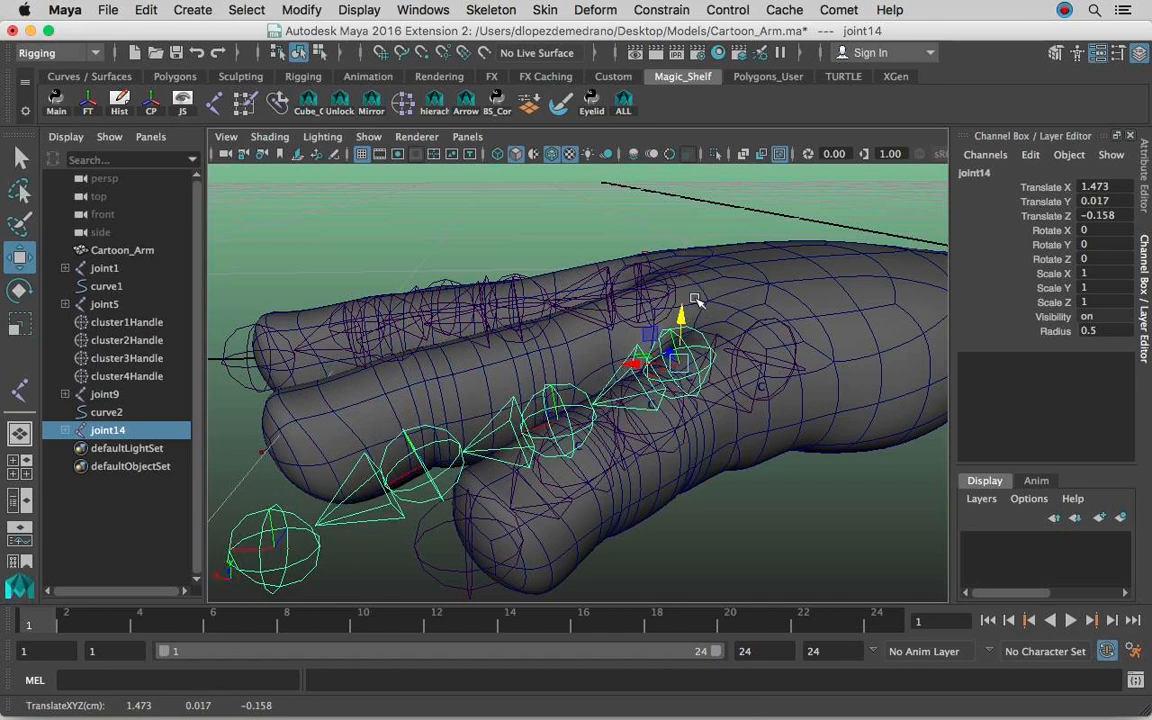
key(z)
drag(689, 222, 685, 262)
Lower joint15 and joint16 individually into the ring finger without moving their children, to Translate Y of about 0.013 and 0.001.
click(553, 296)
key(d)
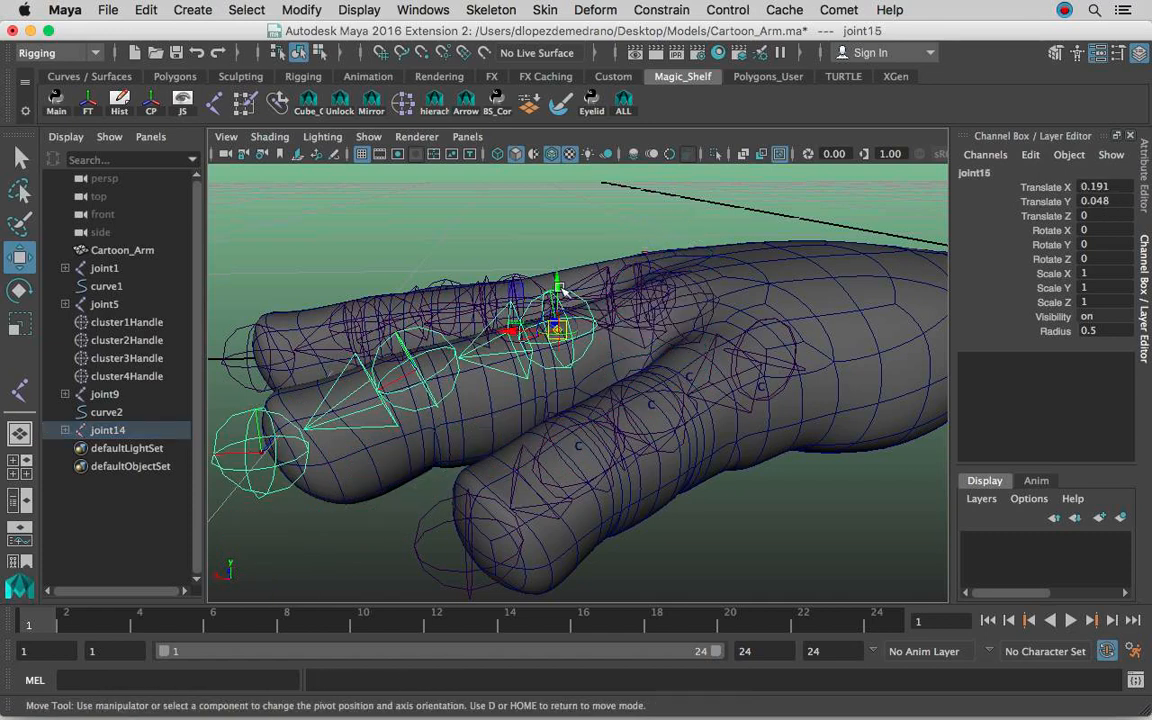
drag(562, 285, 562, 310)
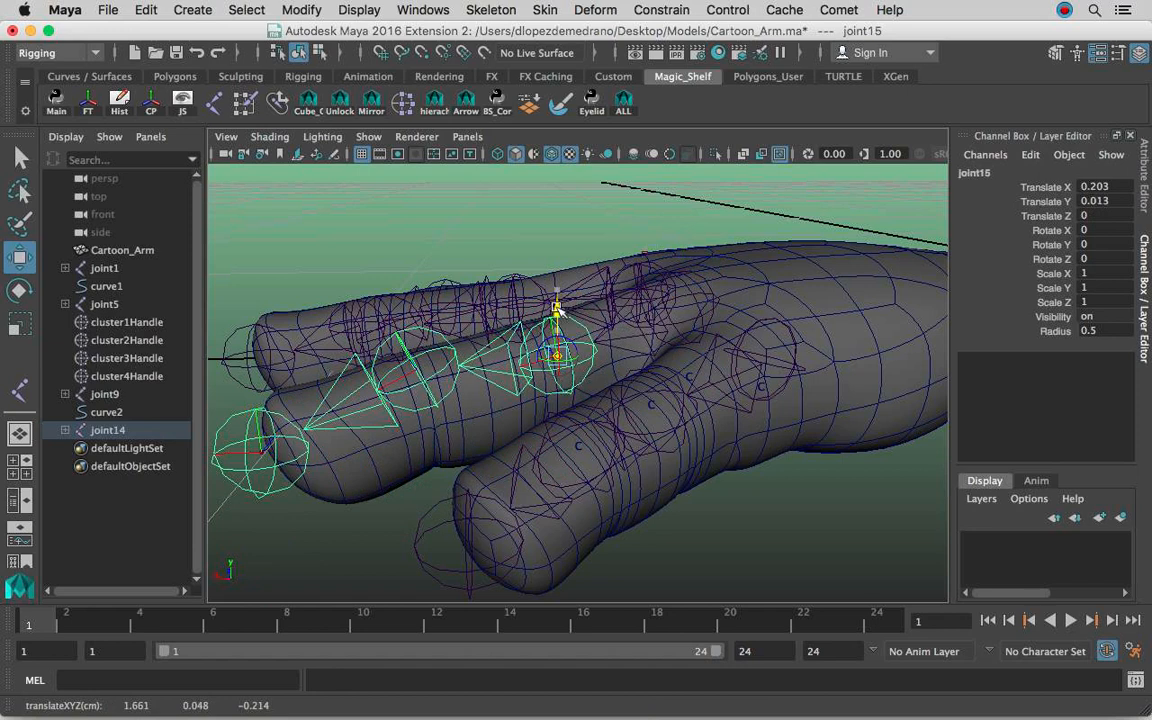
click(411, 357)
key(d)
drag(417, 328, 420, 352)
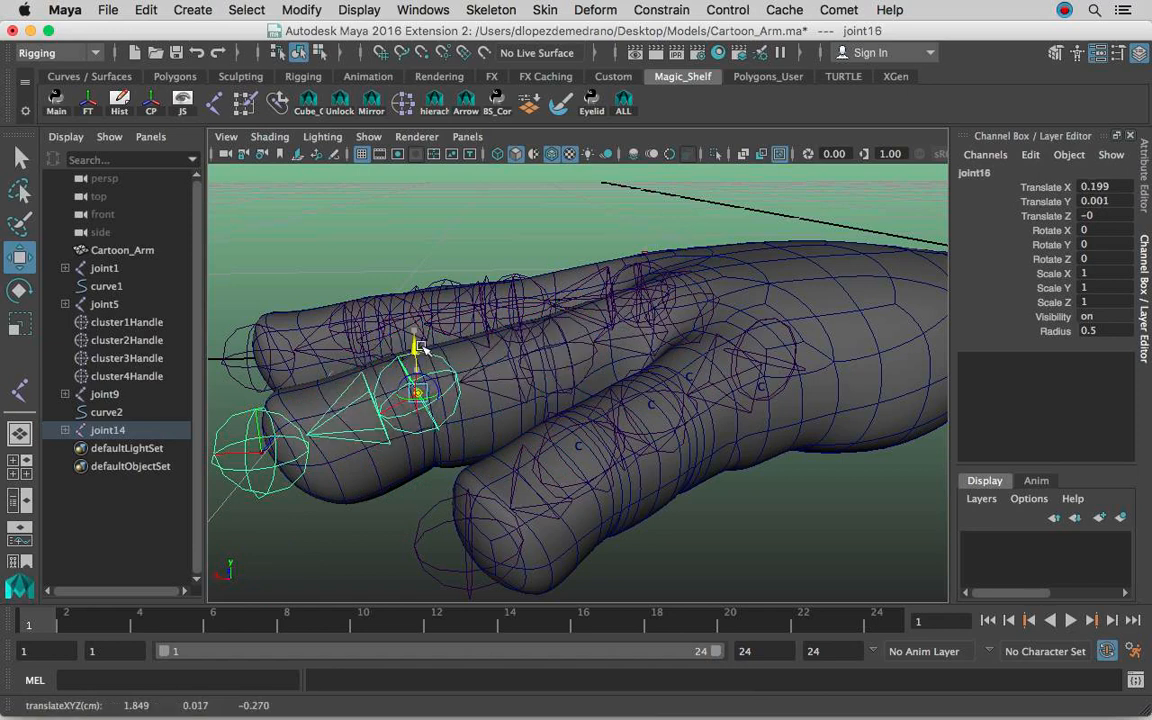
Move the ring finger's end joint at the fingertip to a translation of about 0.192, 0.03, 0.005.
click(267, 478)
alt+drag(268, 478, 410, 451)
click(350, 462)
alt+right_drag(329, 496, 463, 445)
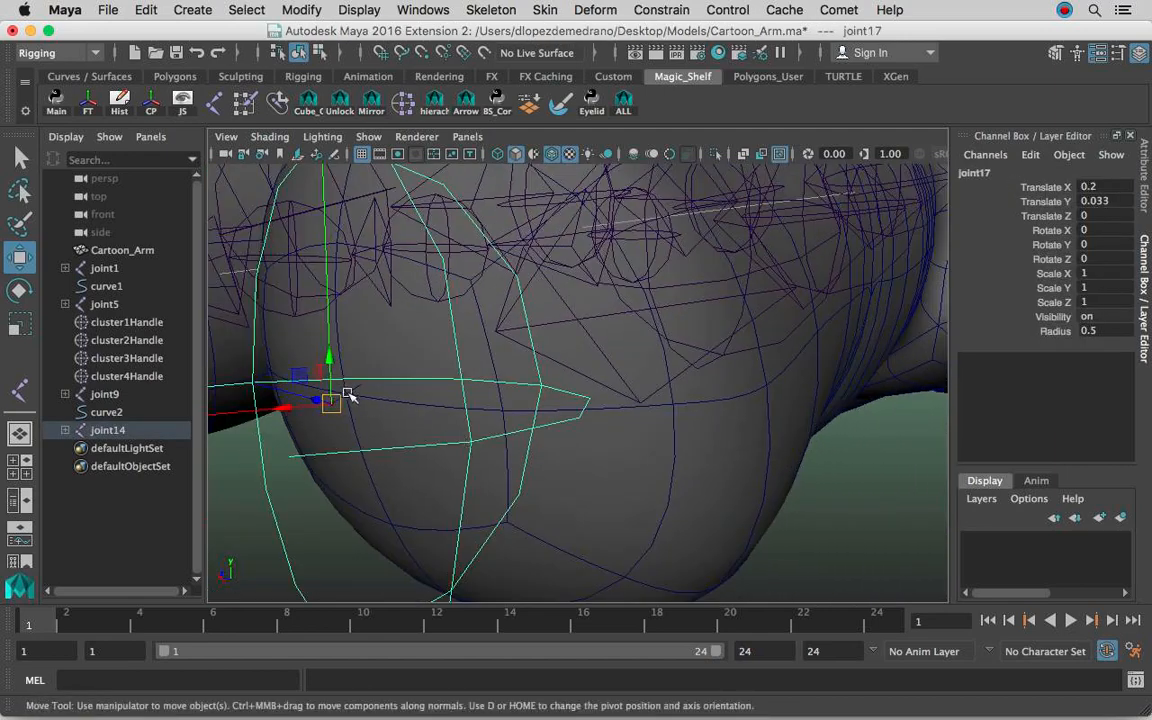
drag(330, 403, 345, 396)
alt+right_drag(558, 391, 365, 388)
alt+drag(692, 354, 566, 401)
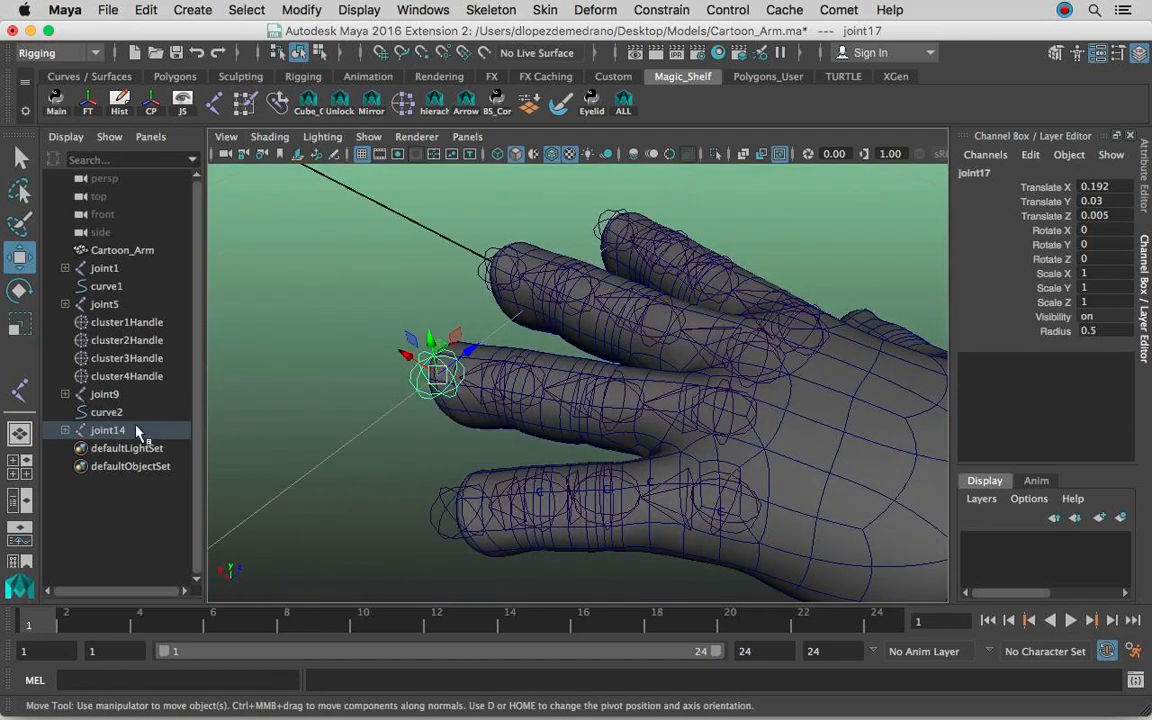
Test the ring finger's bend by rotating joint14, joint15 and joint16 together about Z, and undo the test rotations.
click(108, 430)
click(65, 430)
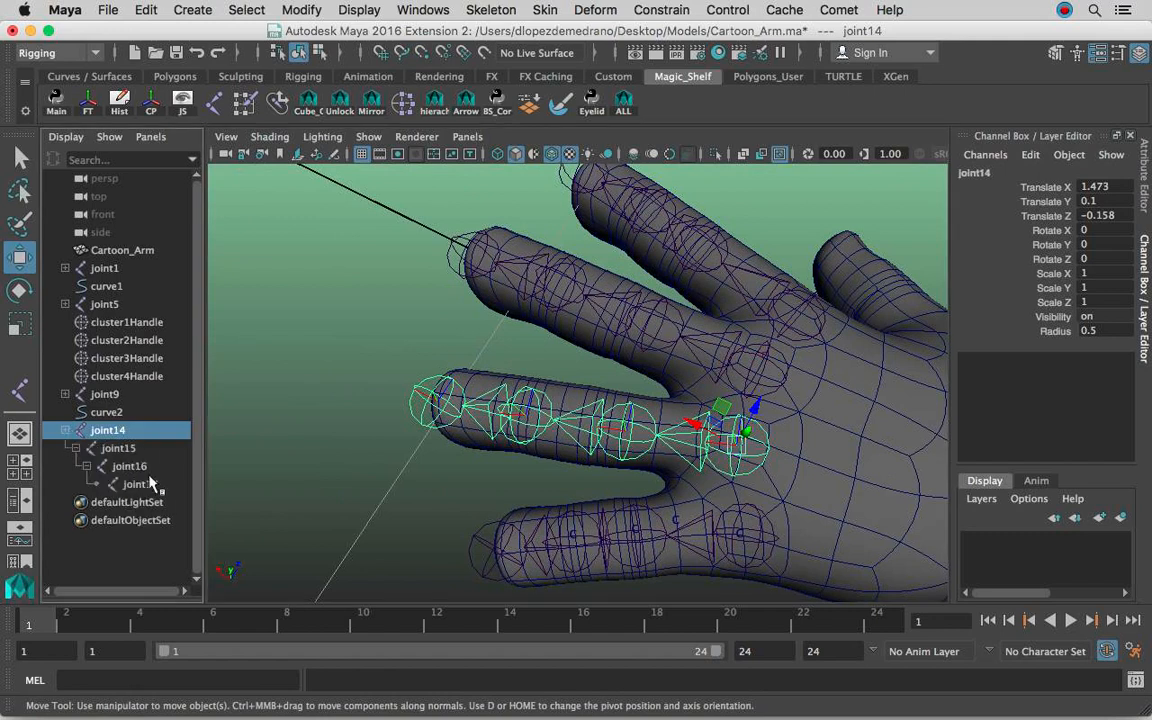
shift+click(150, 484)
click(148, 435)
shift+click(177, 469)
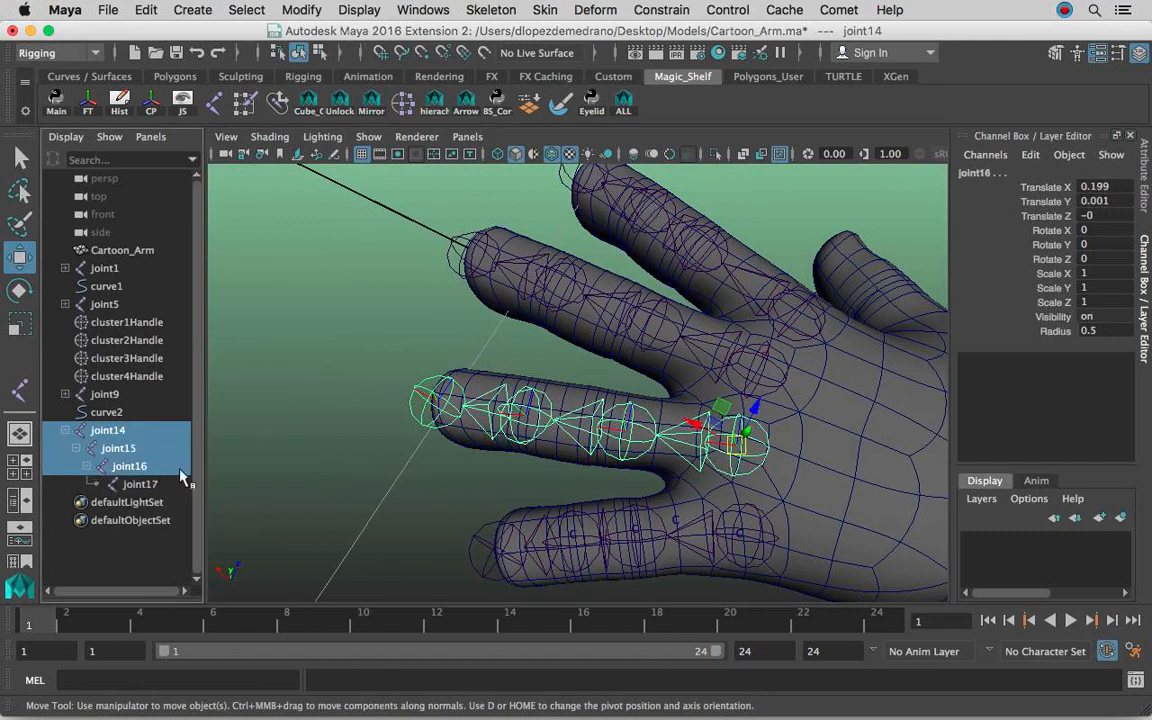
key(e)
alt+right_drag(540, 402, 582, 403)
alt+drag(582, 404, 620, 398)
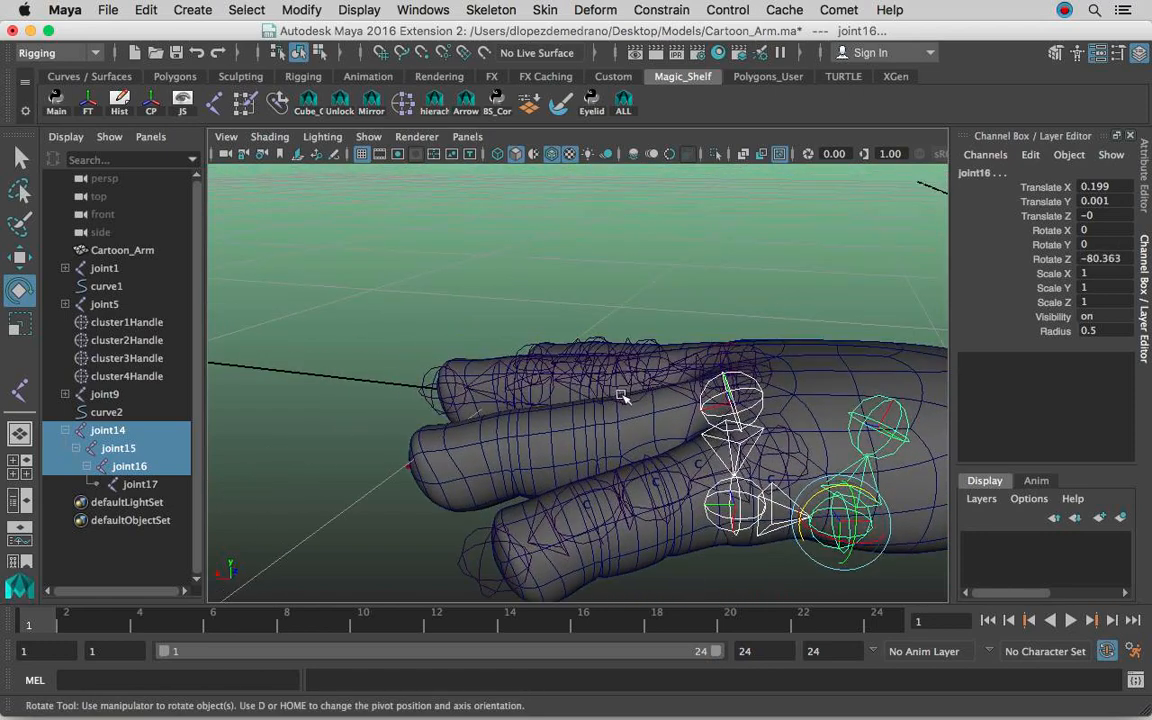
key(z)
mouse_move(529, 410)
mouse_down()
mouse_move(505, 378)
mouse_move(562, 403)
mouse_move(514, 411)
mouse_up()
key(z)
Check the existing finger joint chains on the hand by selecting the root joints joint1 and joint9.
alt+drag(460, 350, 598, 373)
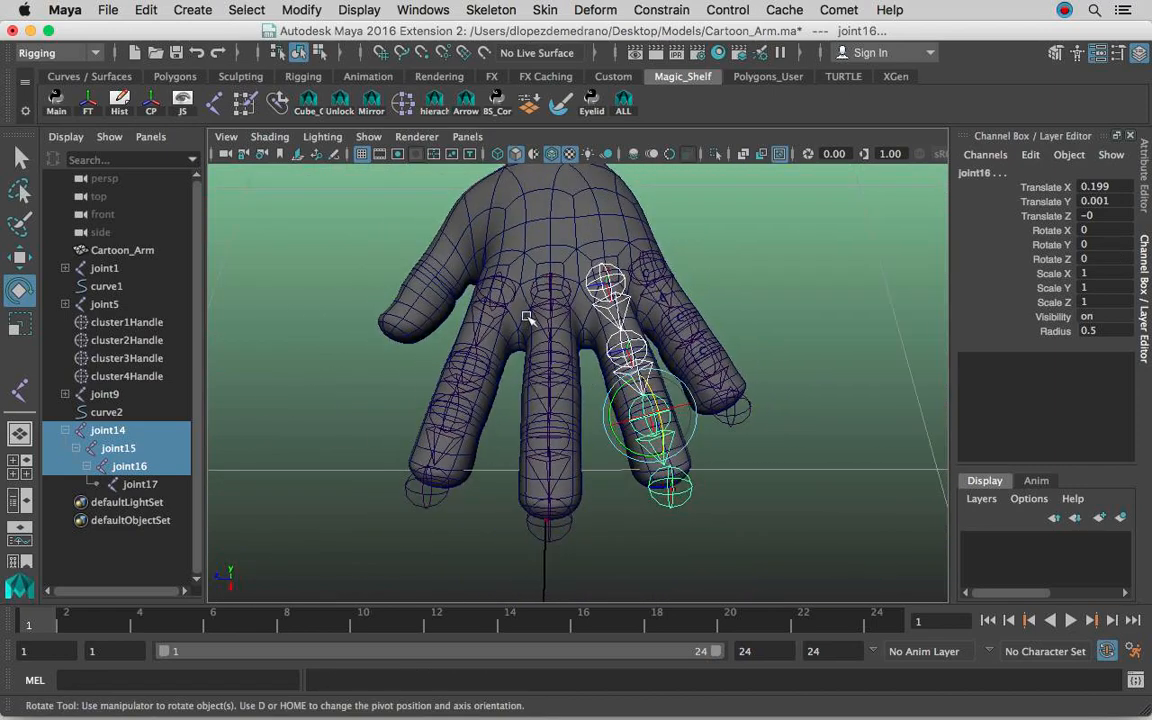
click(497, 286)
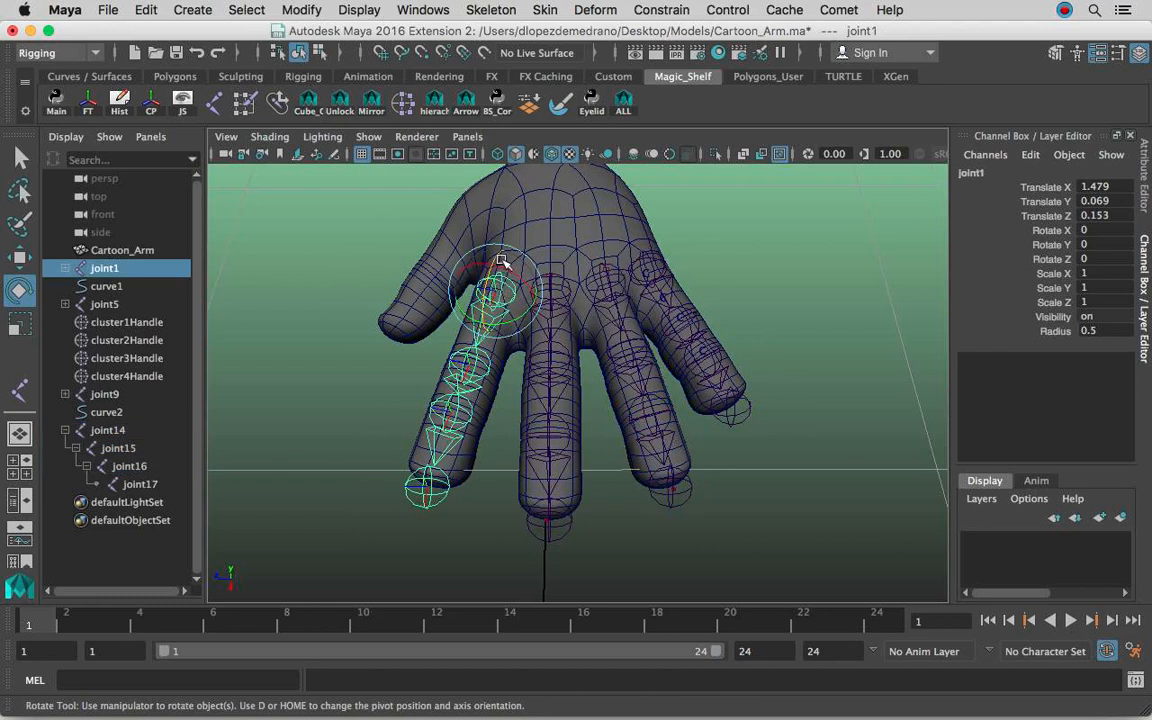
click(657, 265)
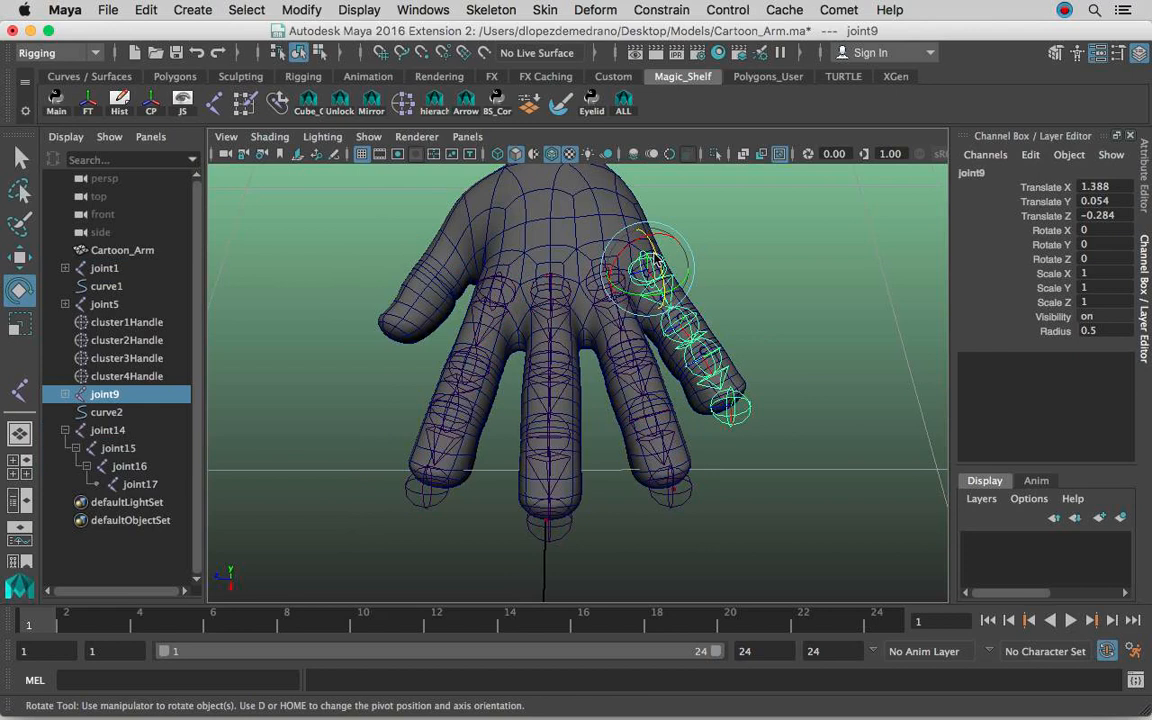
click(753, 296)
alt+drag(753, 296, 585, 357)
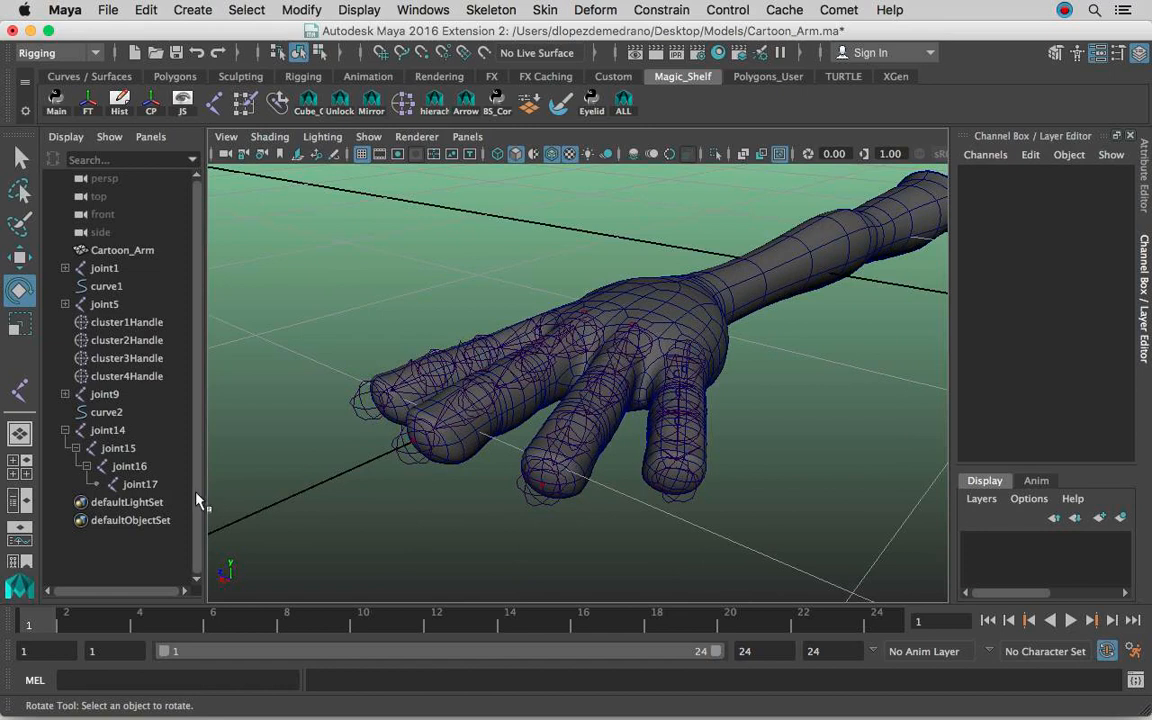
Rotate joint14, joint15 and joint16 together to curl the ring finger's joint chain downward, and deselect them.
click(128, 436)
shift+click(129, 466)
alt+drag(689, 386, 515, 432)
click(759, 456)
alt+drag(759, 456, 789, 459)
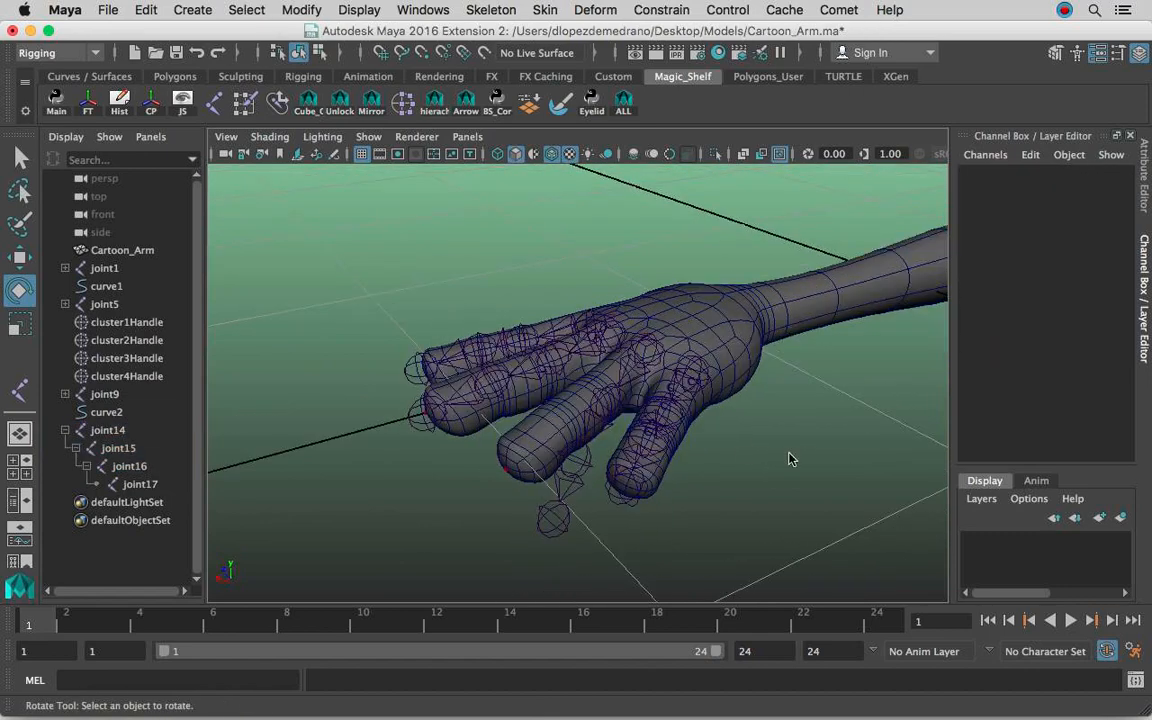